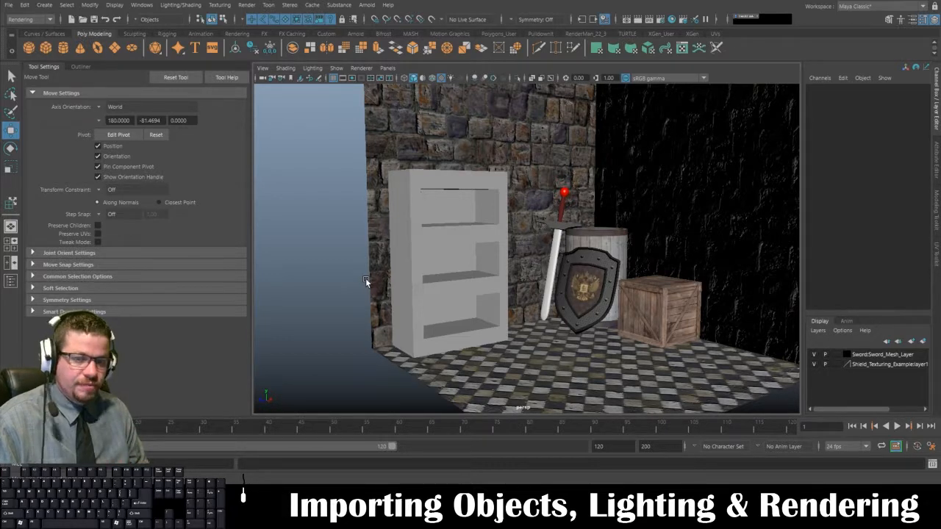
Step: Assign a new Arnold aiStandardSurface material to the bookshelf
left_click(457, 252)
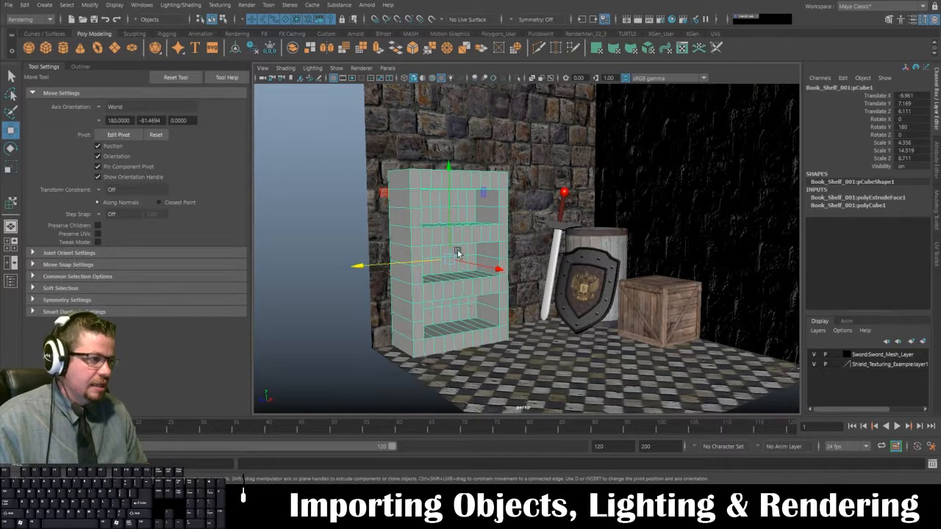
right_click(455, 200)
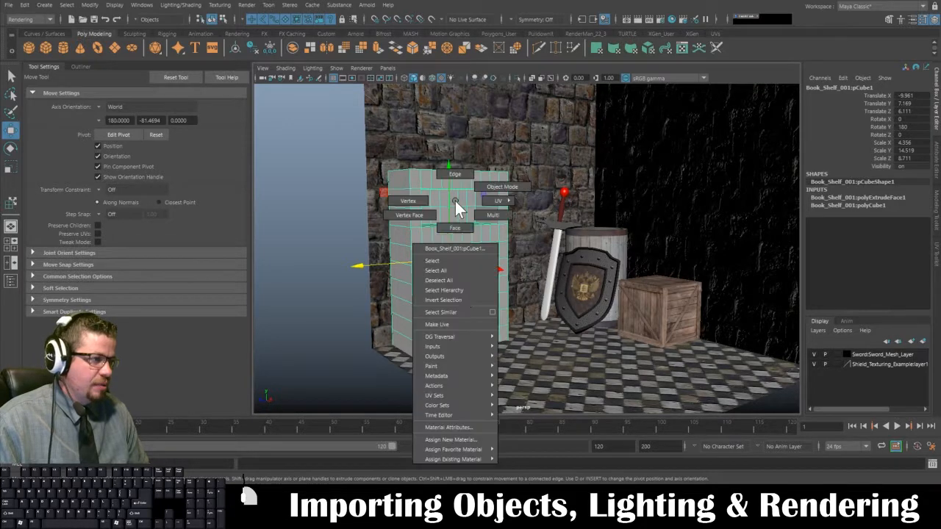
mouse_move(463, 458)
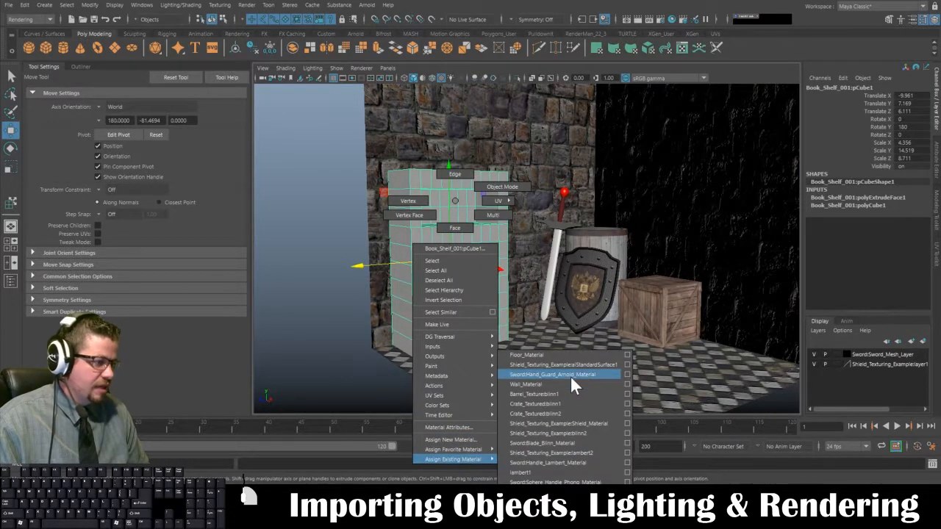
left_click(447, 440)
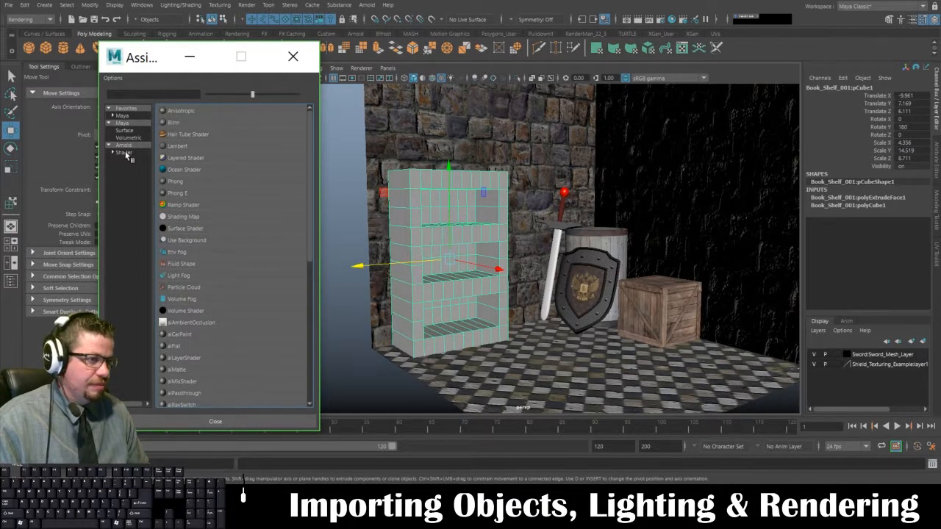
left_click(125, 153)
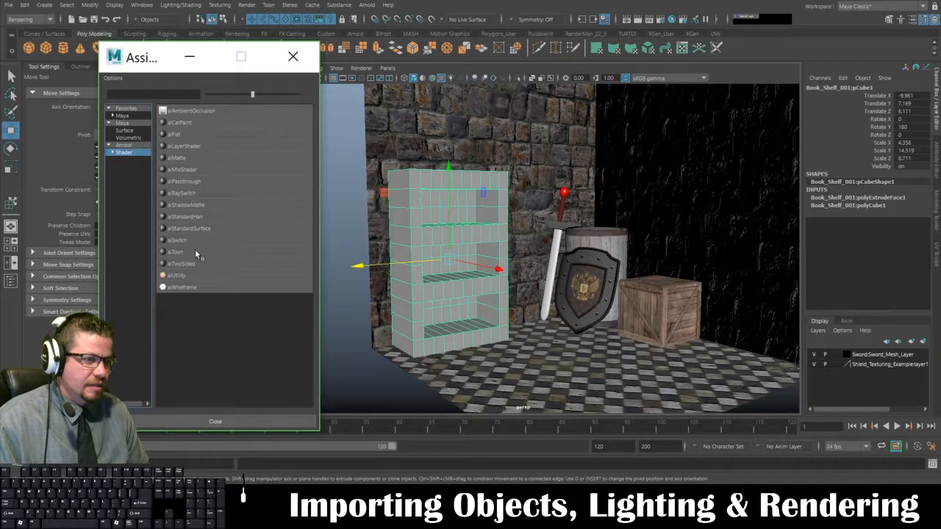
left_click(199, 230)
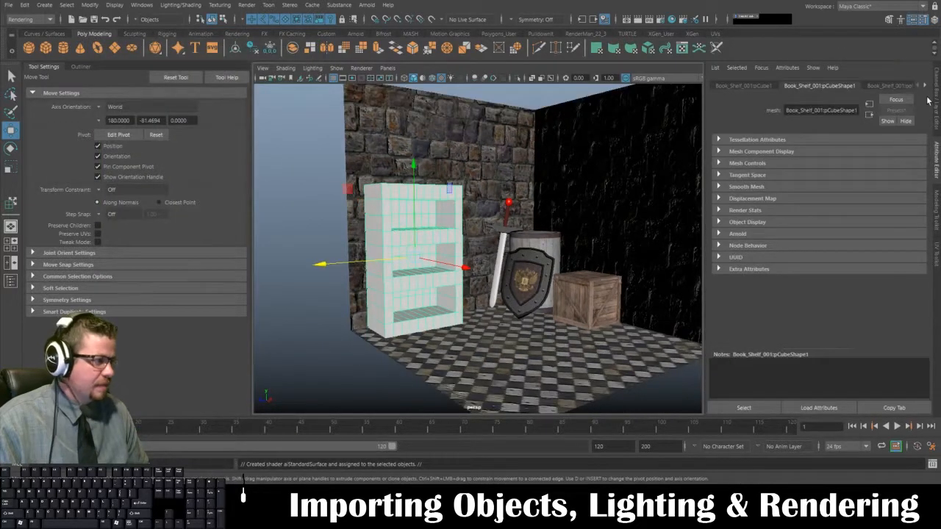
Step: Rename the bookshelf's new aiStandardSurface material to Book_Shelf_Material and deselect the bookshelf
left_click(925, 87)
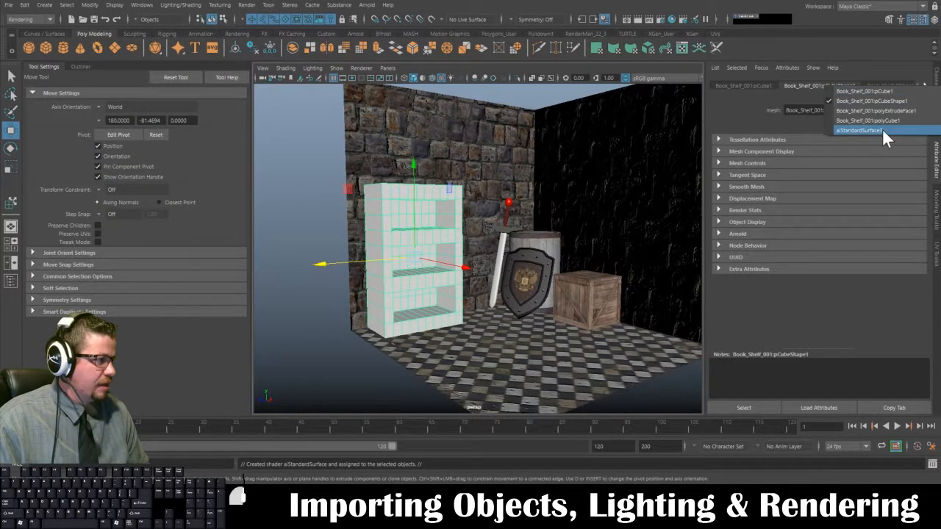
left_click(882, 128)
double_click(837, 110)
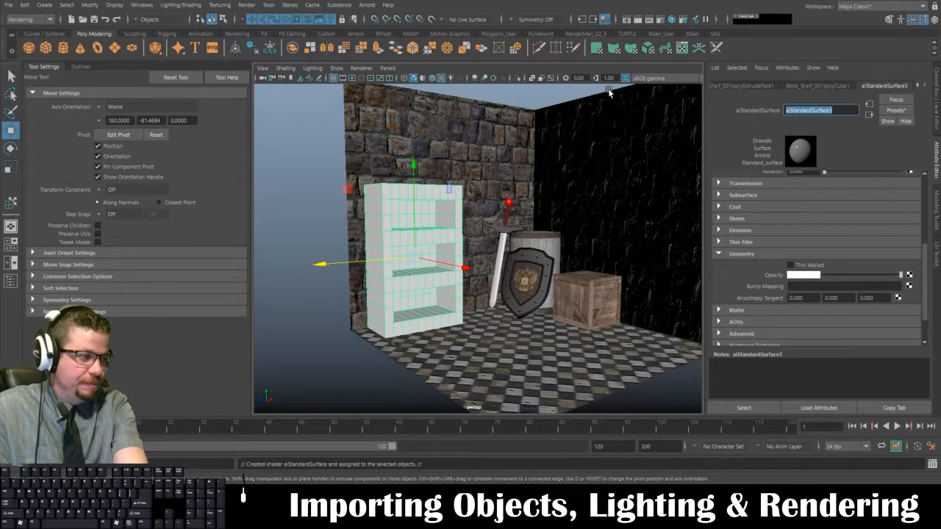
type("Book")
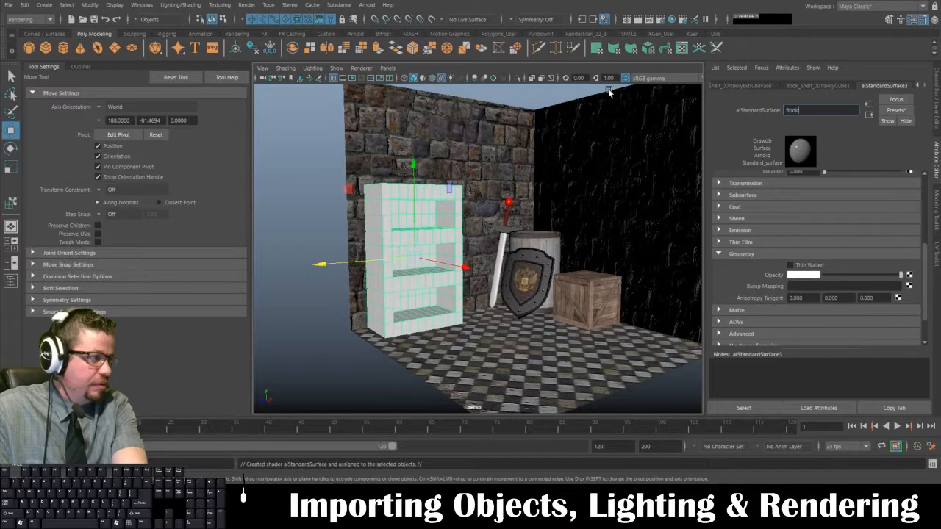
type("_Shelf_Material")
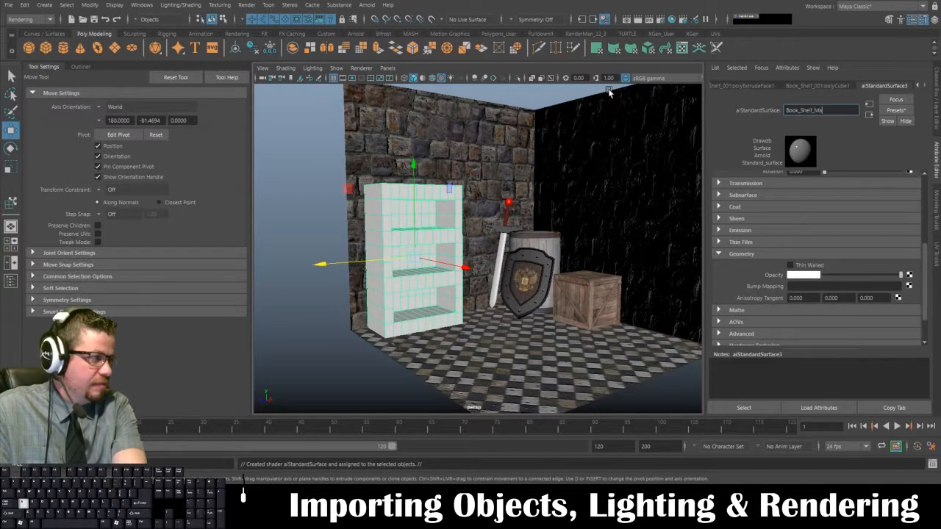
key("Return")
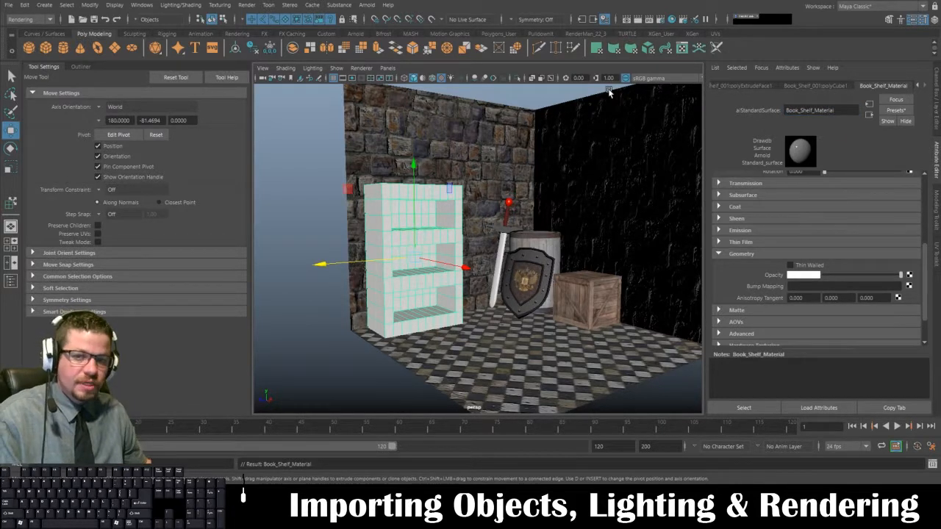
scroll(735, 250, "up", 5)
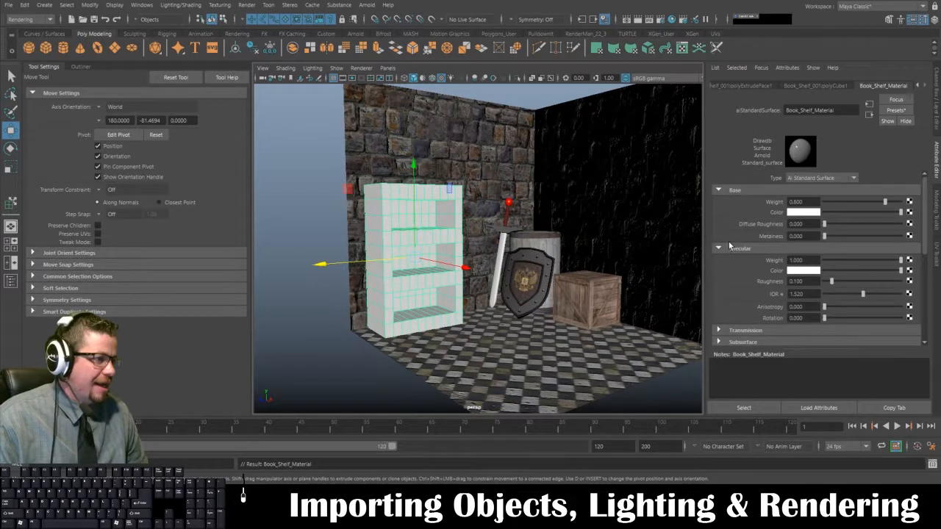
scroll(844, 191, "down", 1)
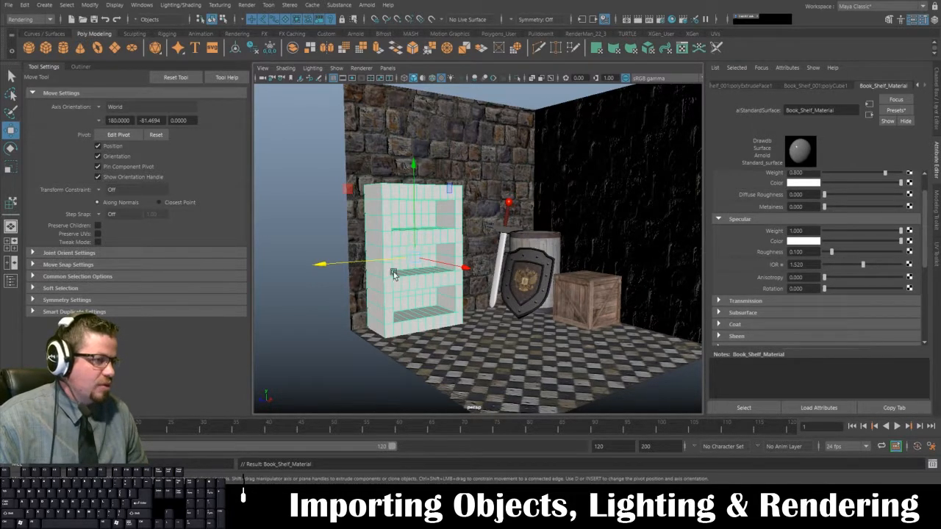
left_click(320, 228)
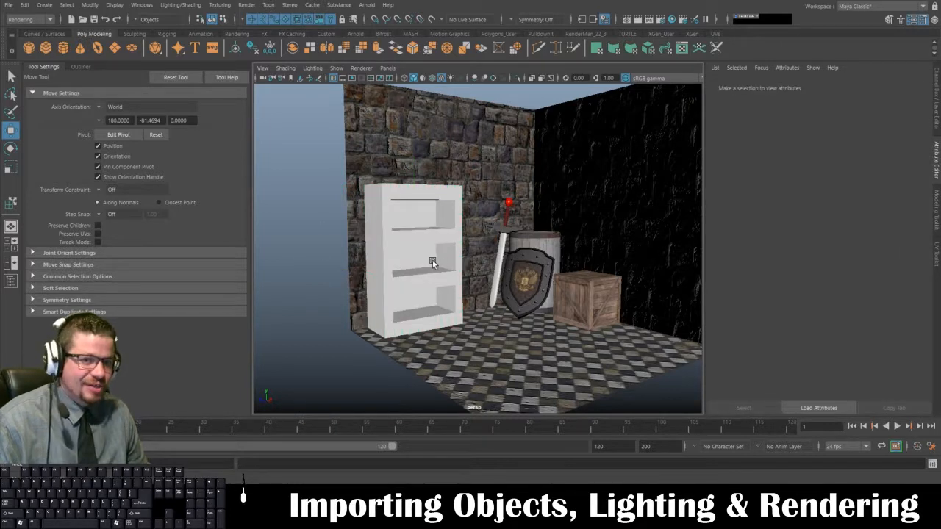
Step: Assign a new Arnold aiStandardSurface material to the sword
left_click(507, 230)
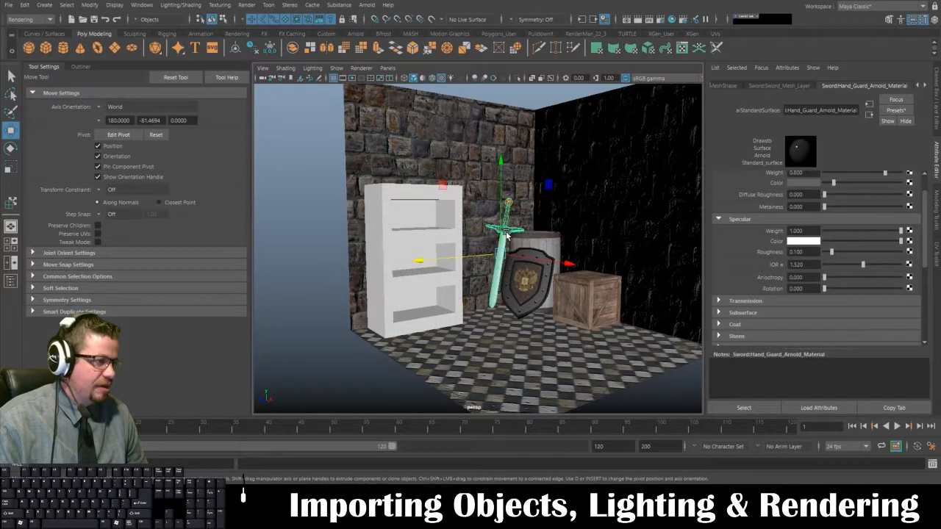
right_click_drag(507, 232, 519, 477)
left_click(123, 152)
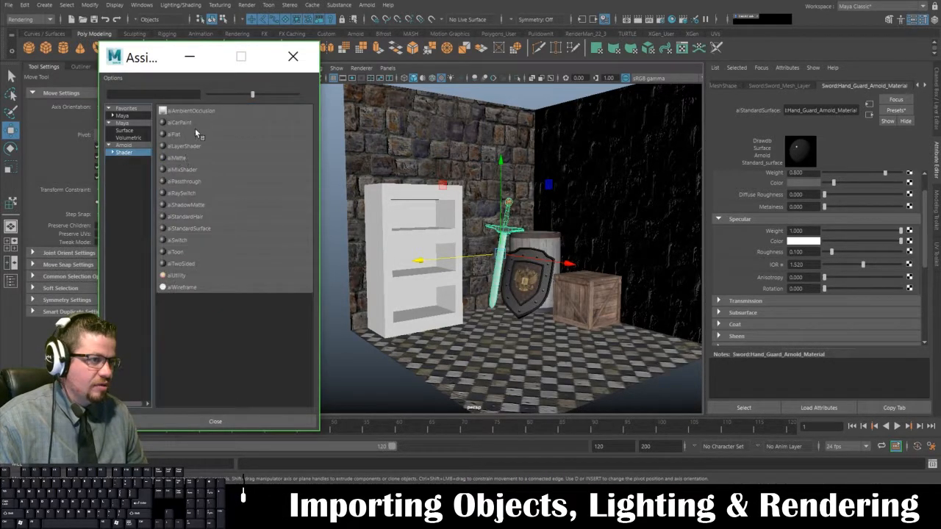
left_click(201, 229)
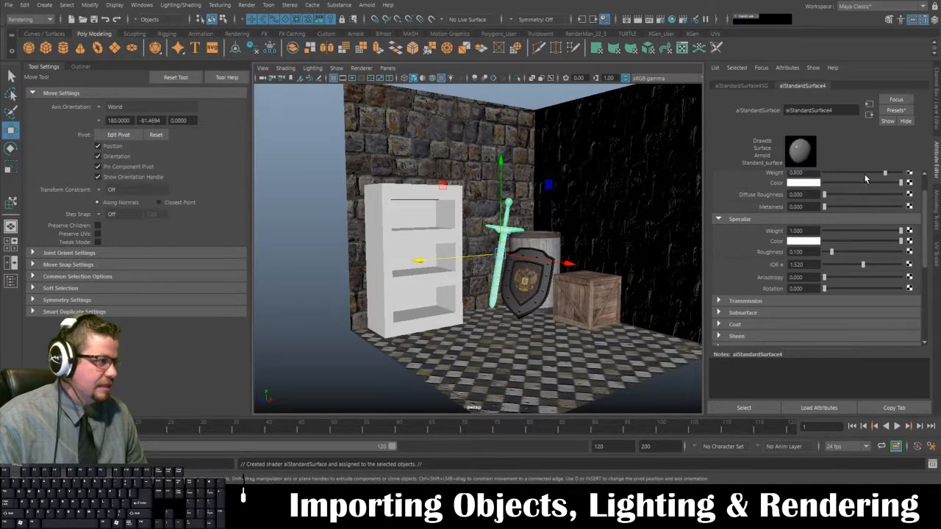
Step: Rename the sword's new material to Sword_Material
double_click(816, 109)
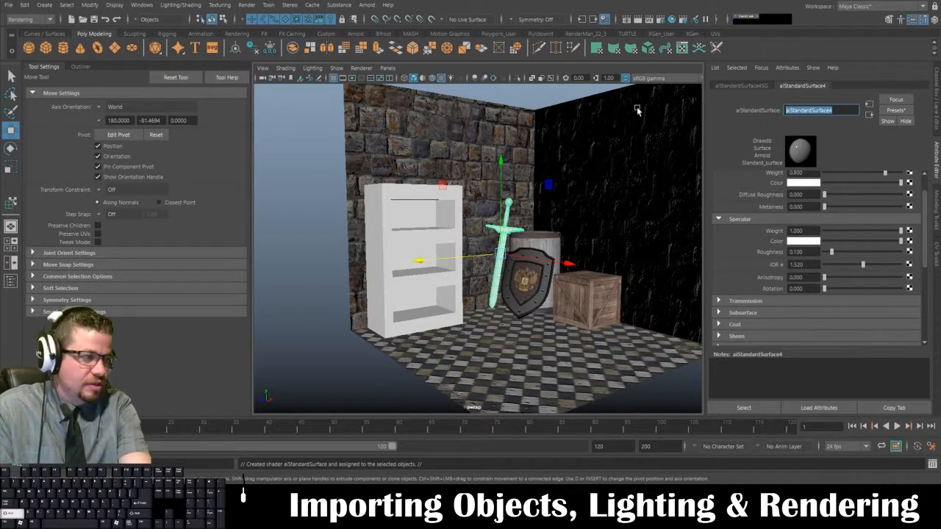
type("sword_Material")
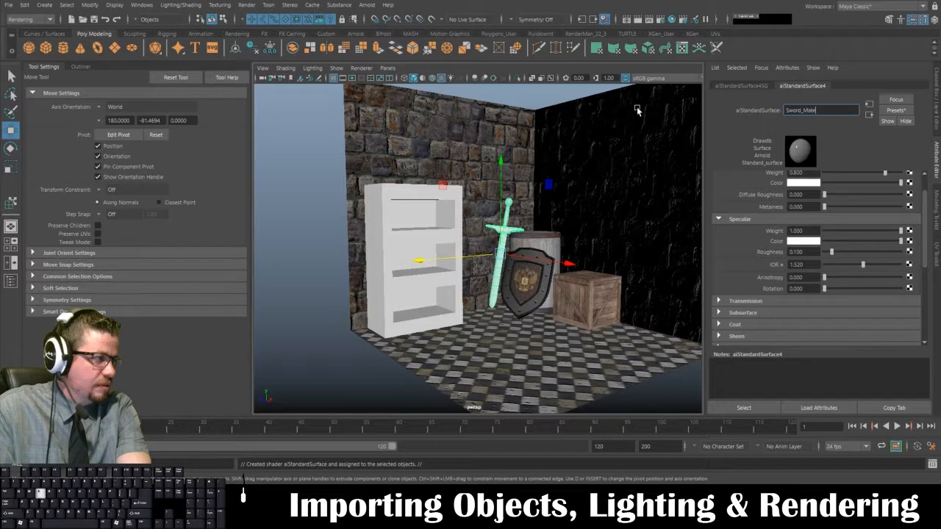
key("Return")
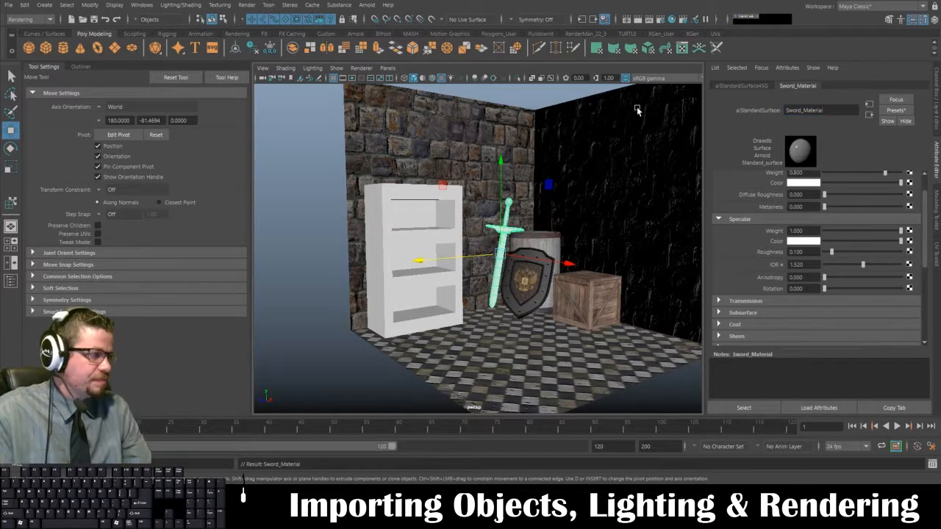
Step: Select the shield and look through its attribute nodes for the assigned material
left_click(553, 309)
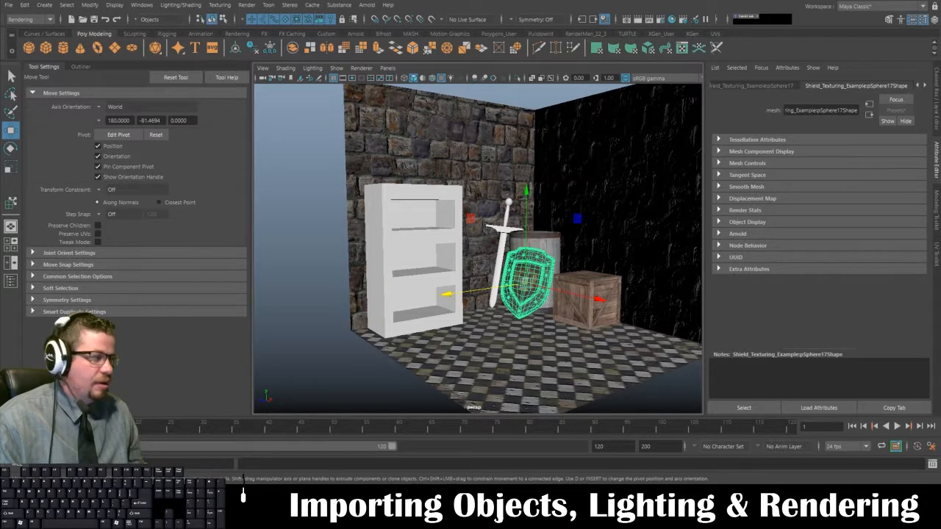
left_click(921, 87)
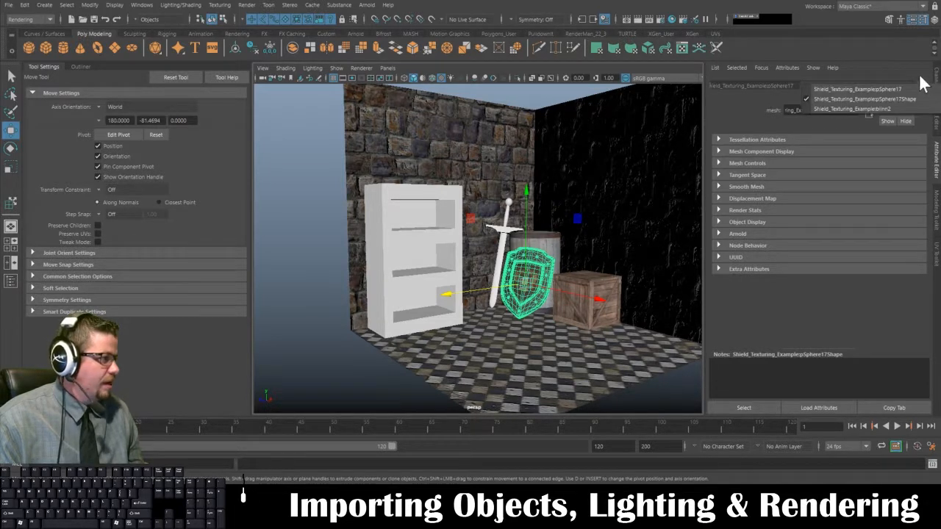
left_click(923, 87)
left_click(922, 87)
left_click(867, 93)
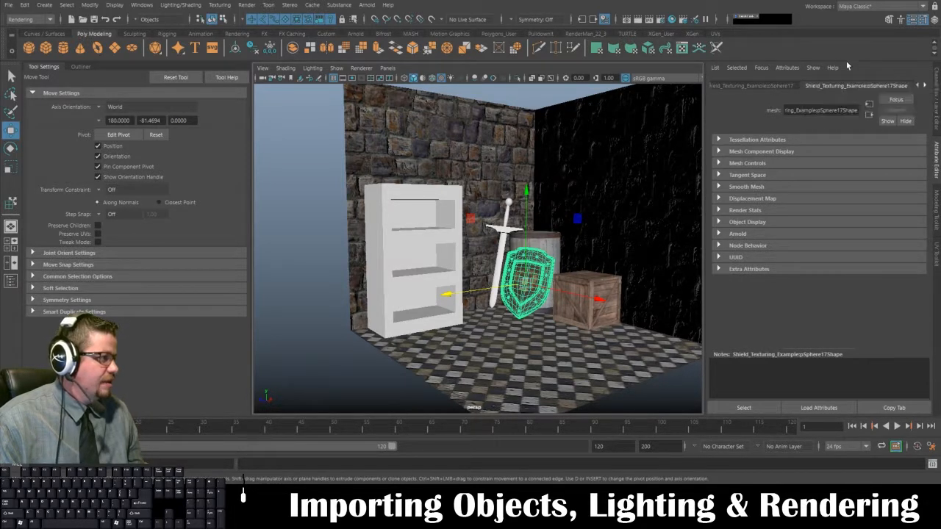
Step: Delete the construction history of all objects in the scene
left_click(24, 6)
mouse_move(56, 130)
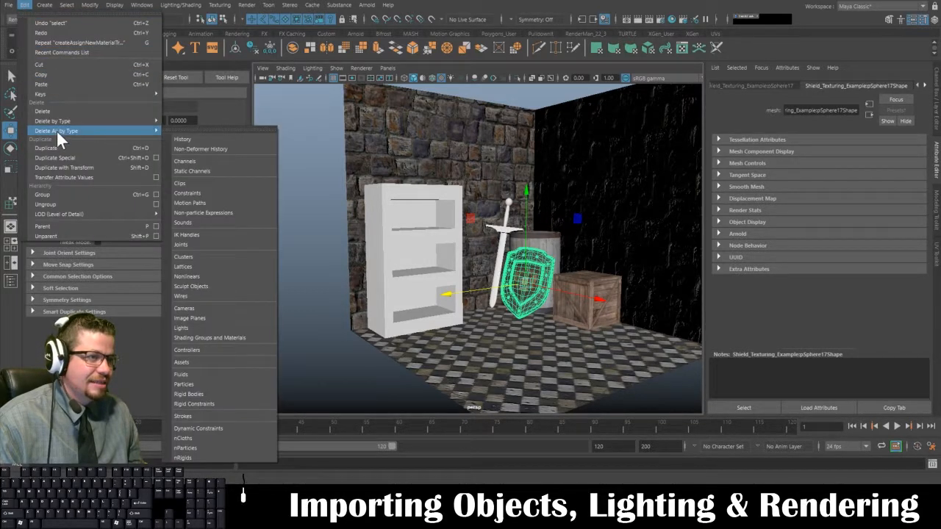
left_click(205, 136)
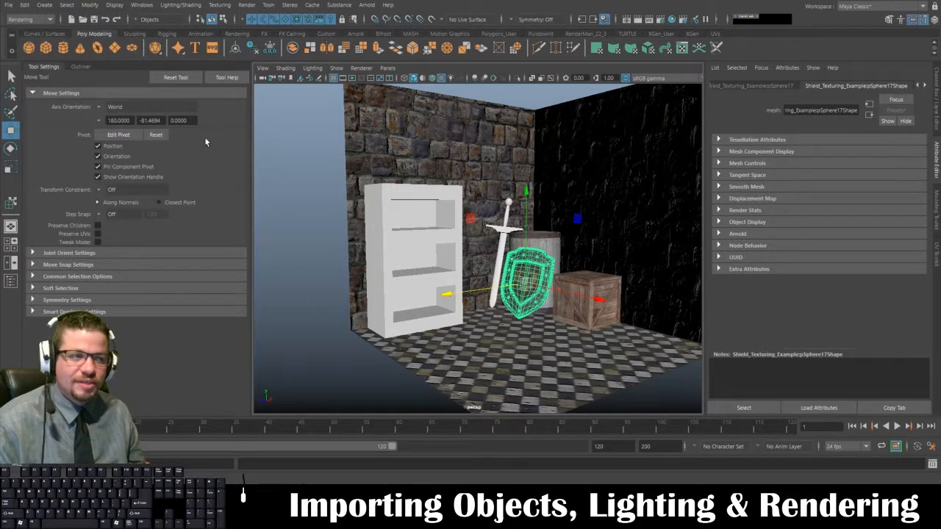
Step: Reselect the shield and check its list of attribute nodes again
left_click(925, 86)
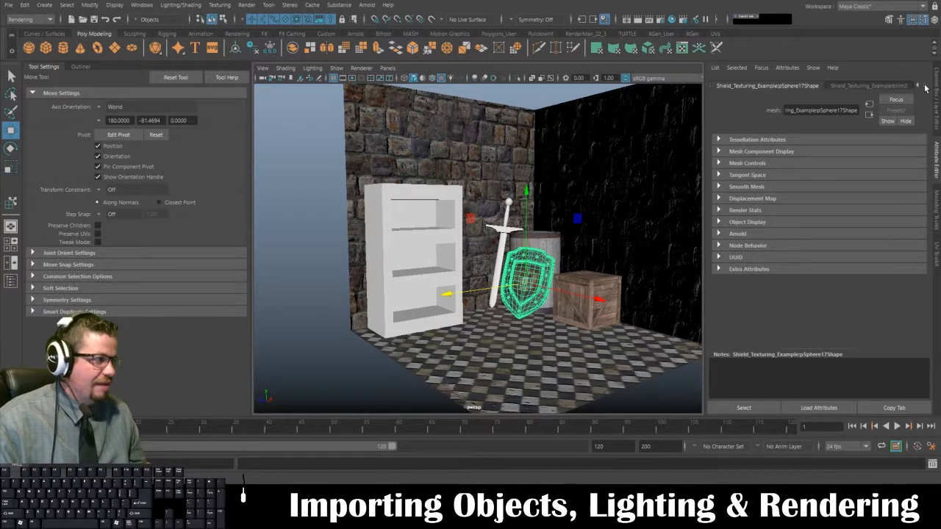
left_click(331, 301)
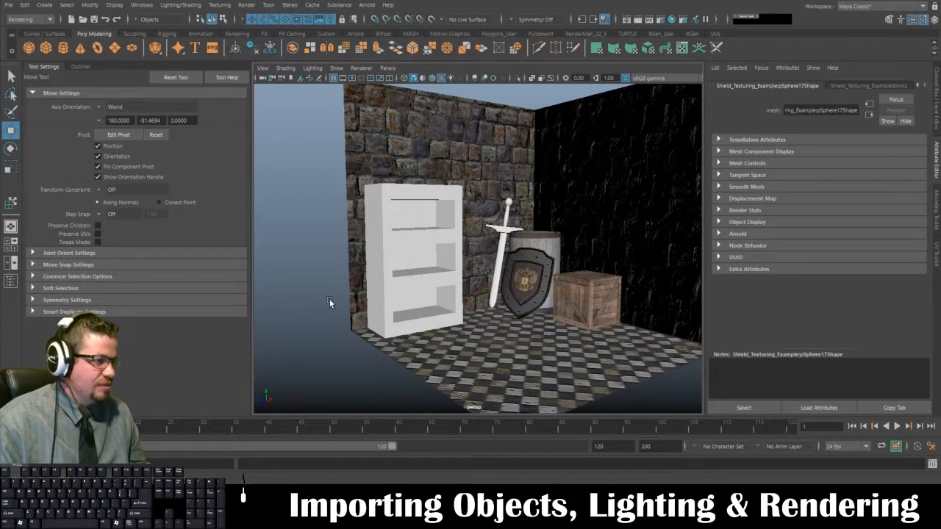
left_click(548, 283)
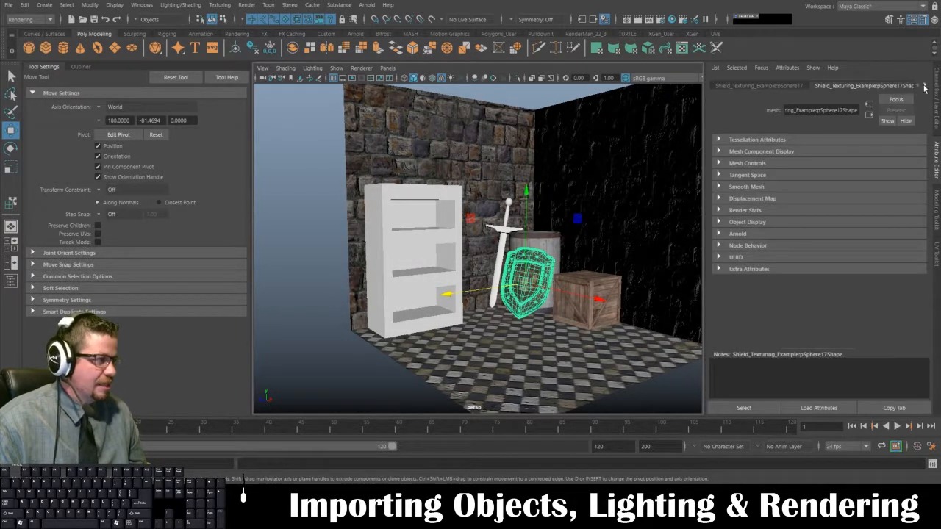
left_click(925, 87)
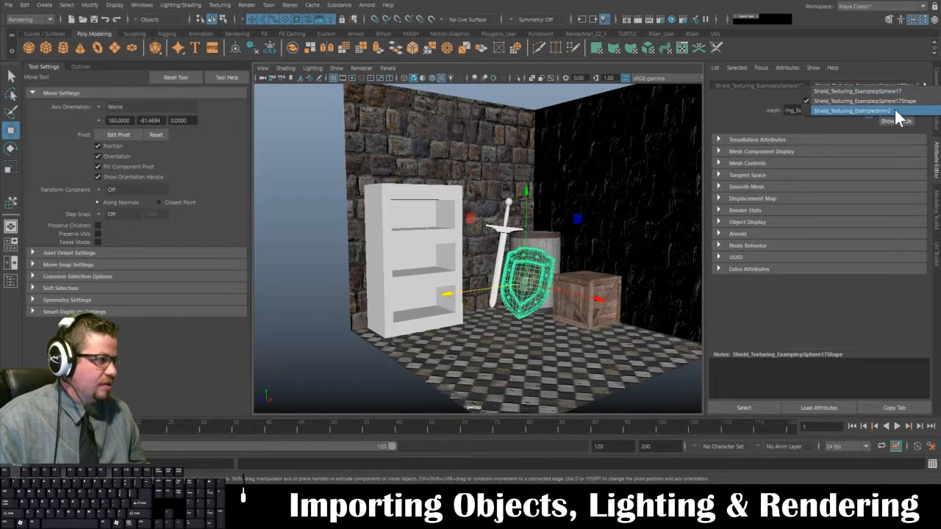
Step: Assign a new Arnold aiStandardSurface material to the shield
left_click(535, 265)
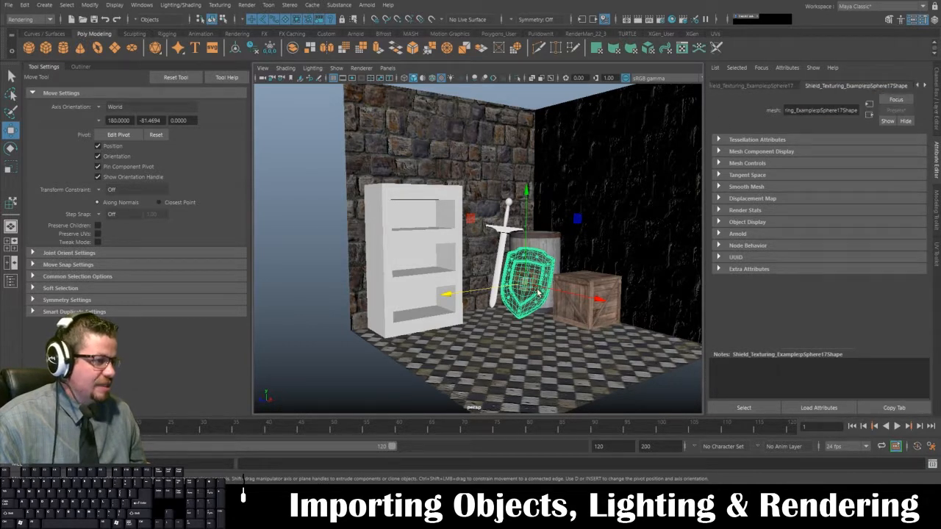
right_click_drag(539, 266, 523, 475)
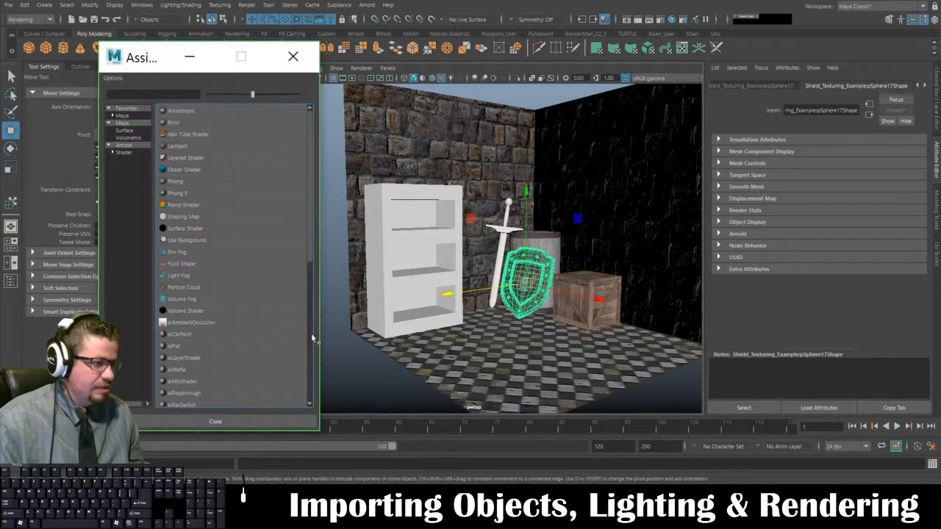
left_click(129, 152)
left_click(198, 230)
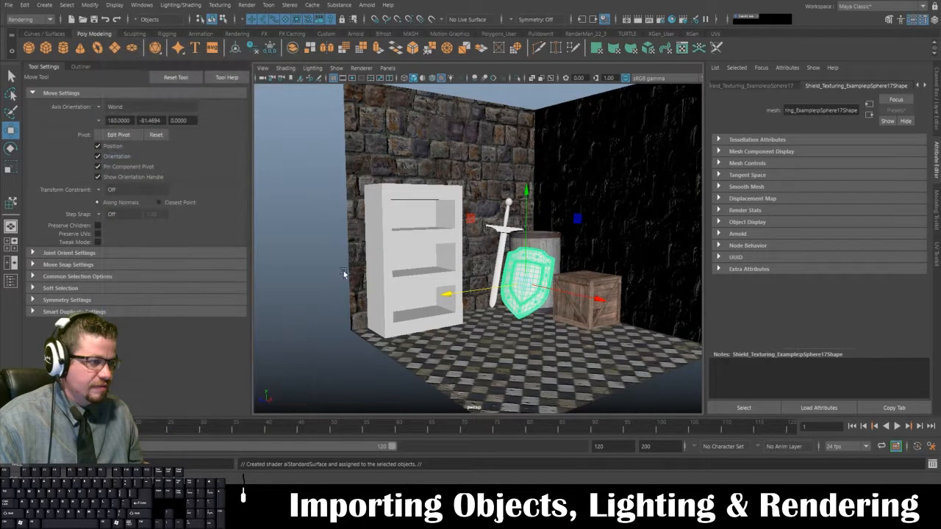
Step: Connect a new File texture to the base color of the shield's aiStandardSurface material
scroll(895, 194, "up", 2)
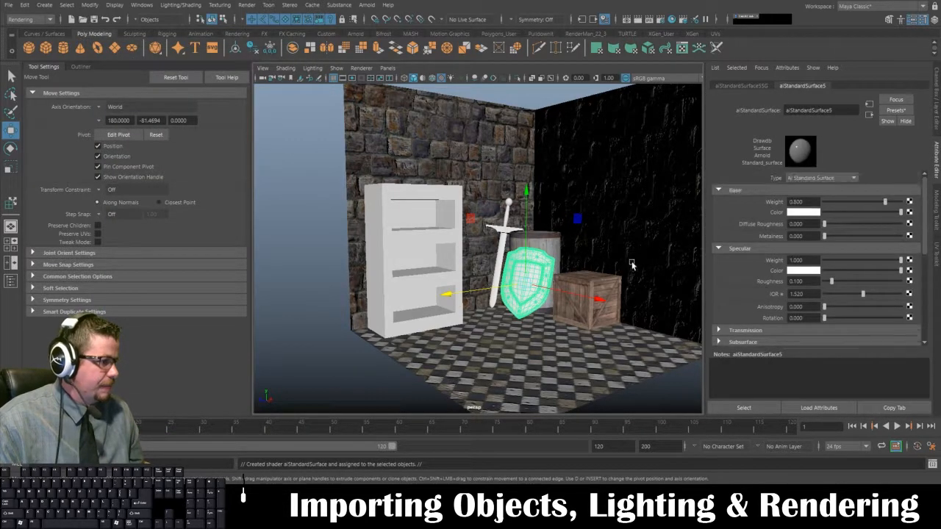
left_click(909, 212)
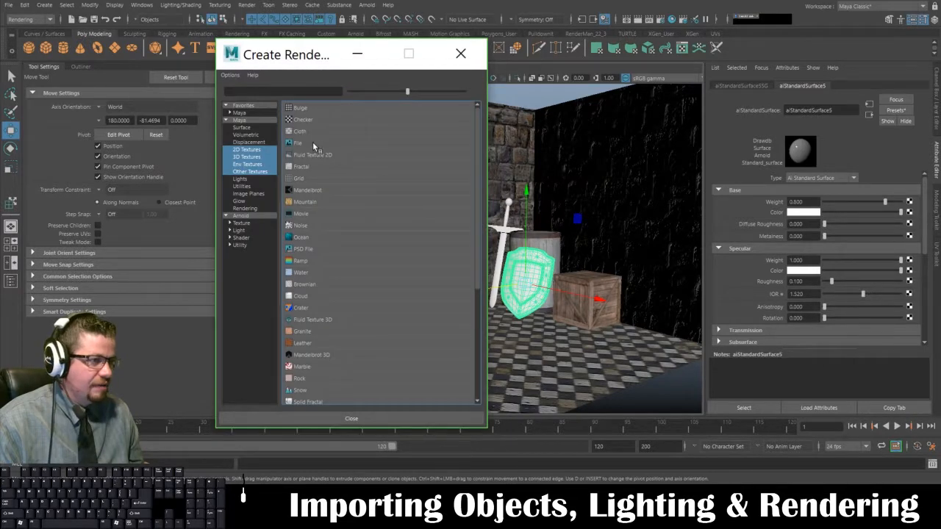
left_click(302, 142)
Step: Rename the new file texture node on the shield's base color as Shield_Diffuse_Texture_File
left_click_drag(808, 110, 712, 97)
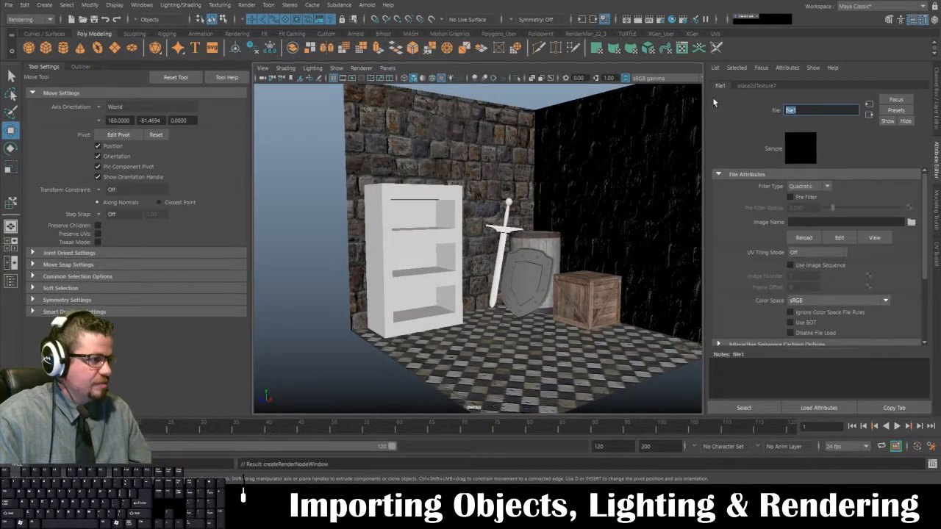
type("Shield_")
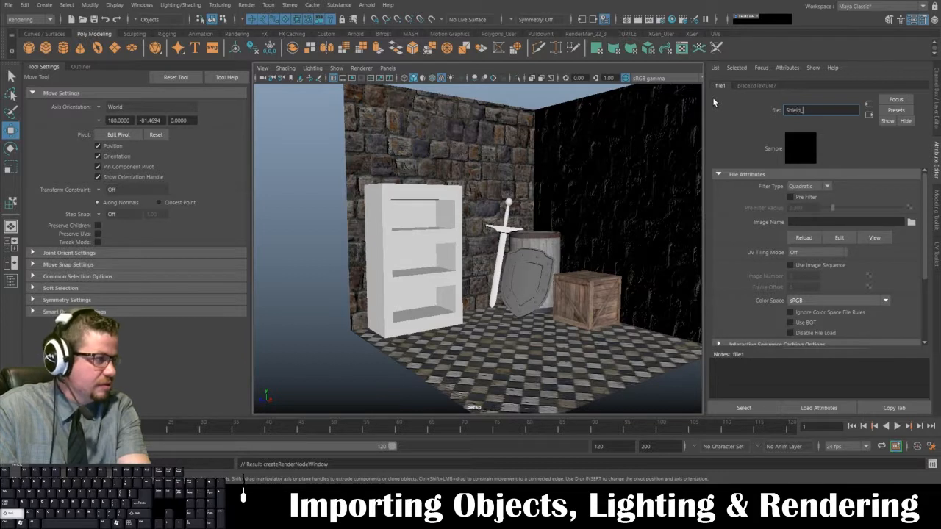
type("Diffuse_Texture_File")
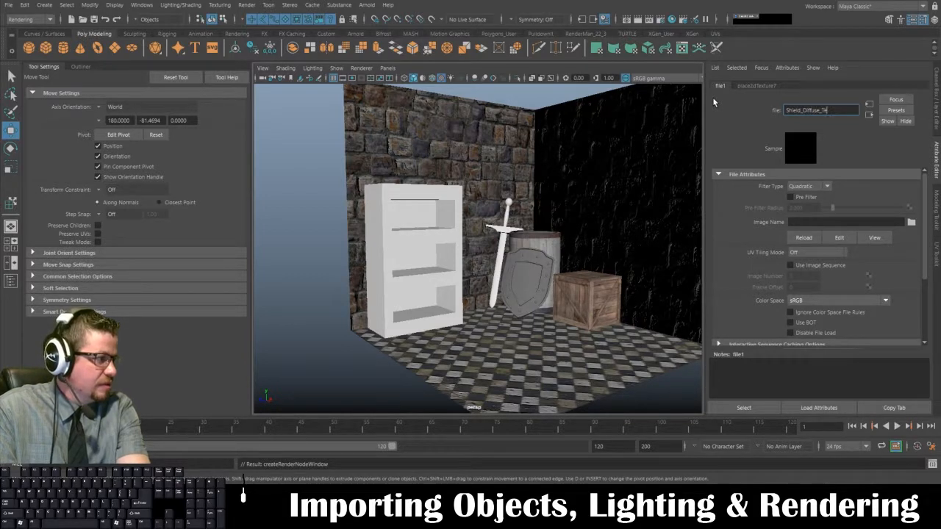
key("Return")
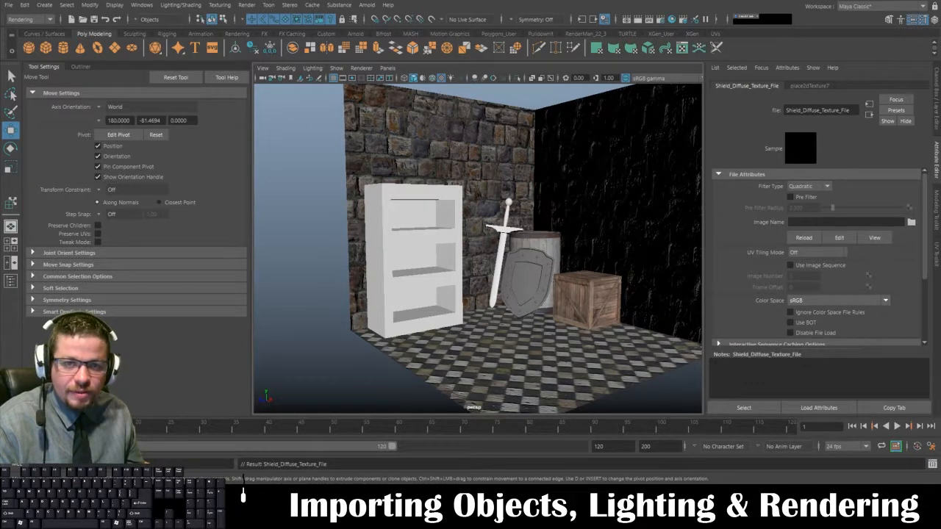
Step: Load Shield_Diffuse_002.tga from the 07_Week_06 Lab 11 folder as the diffuse file texture's image
left_click(912, 222)
left_click_drag(359, 119, 352, 62)
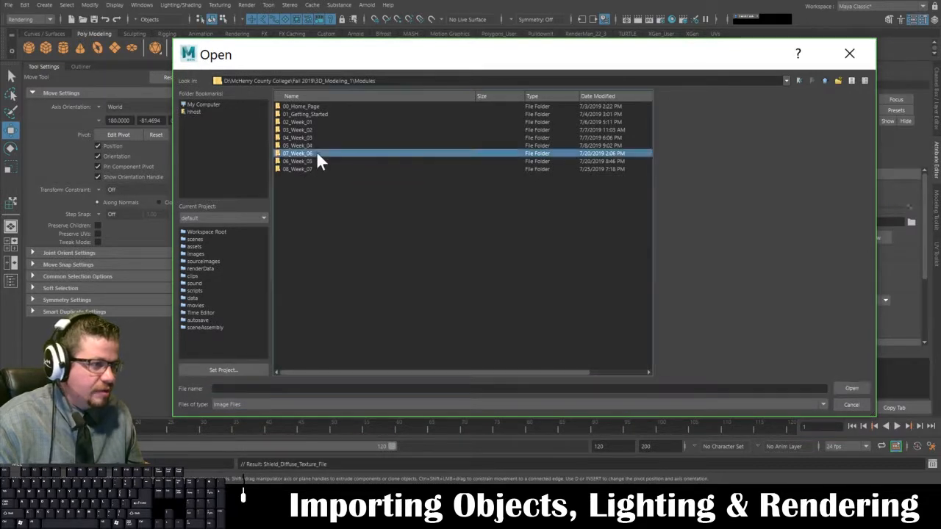
double_click(317, 153)
left_click(324, 122)
double_click(324, 122)
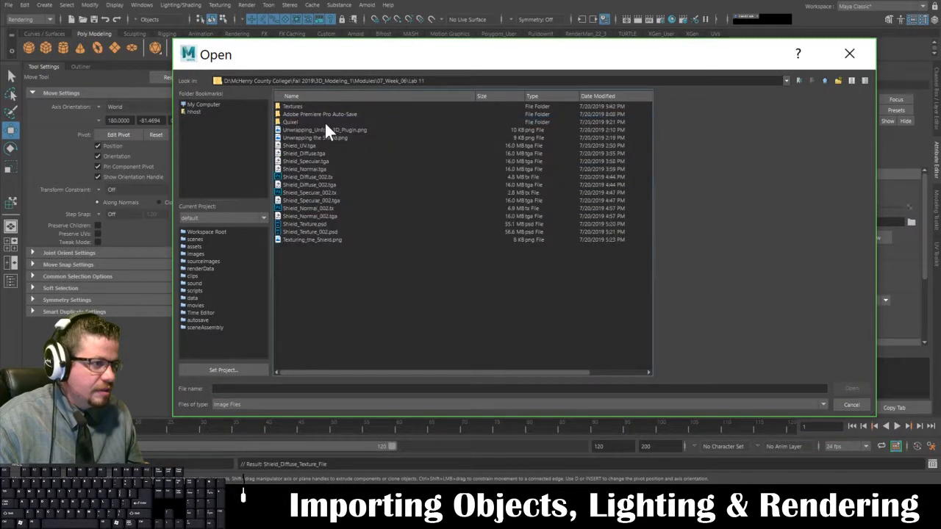
left_click(334, 241)
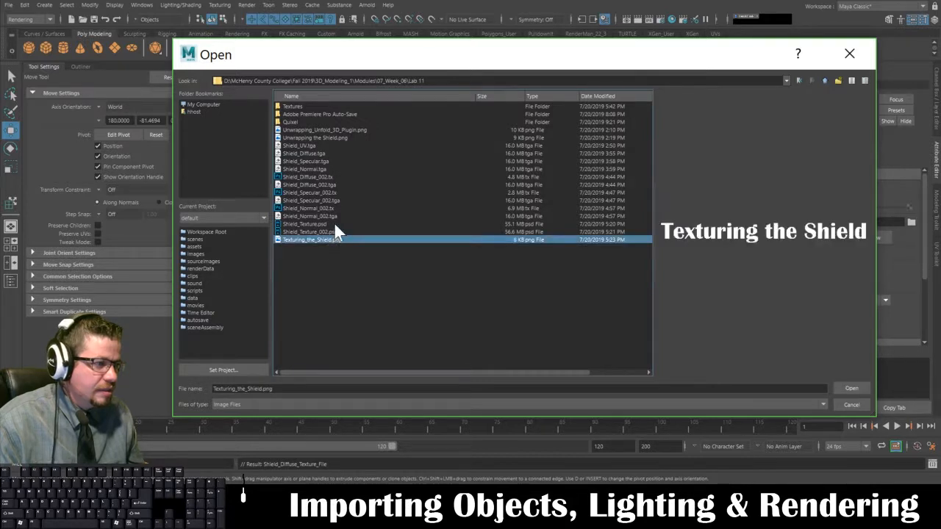
left_click(342, 185)
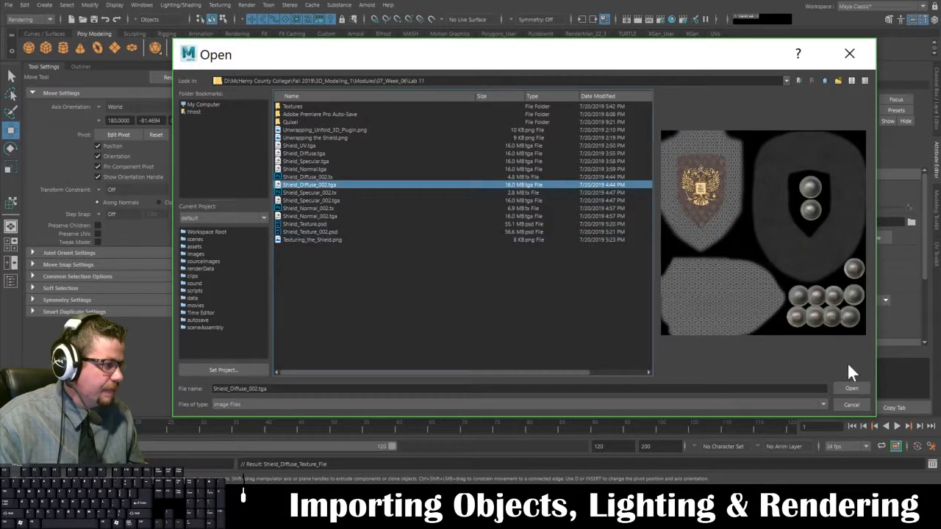
left_click(850, 390)
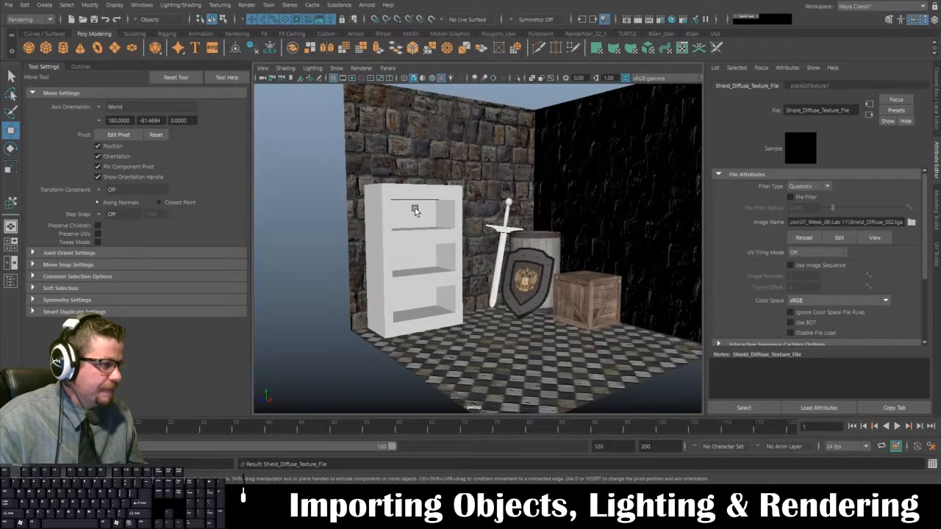
Step: Rename the shield's aiStandardSurface material as Shield_Material
left_click(525, 282)
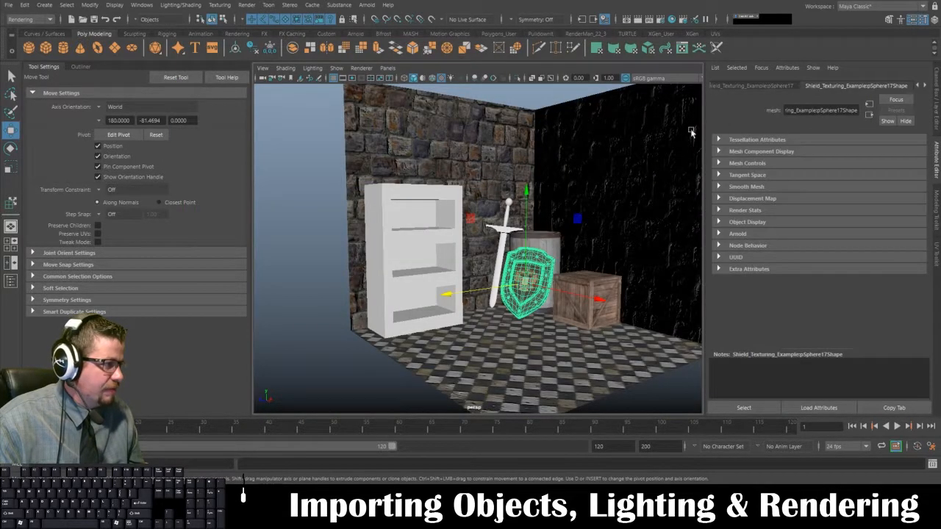
left_click(926, 86)
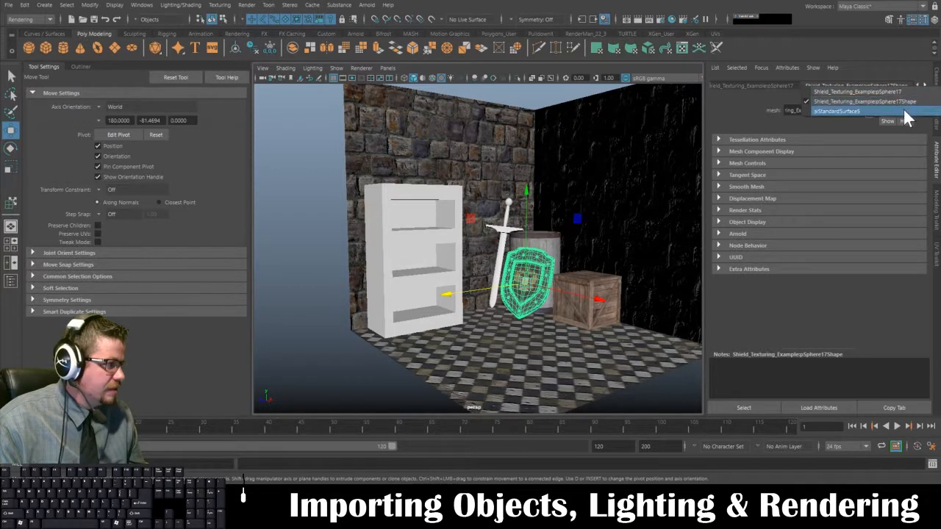
left_click(853, 111)
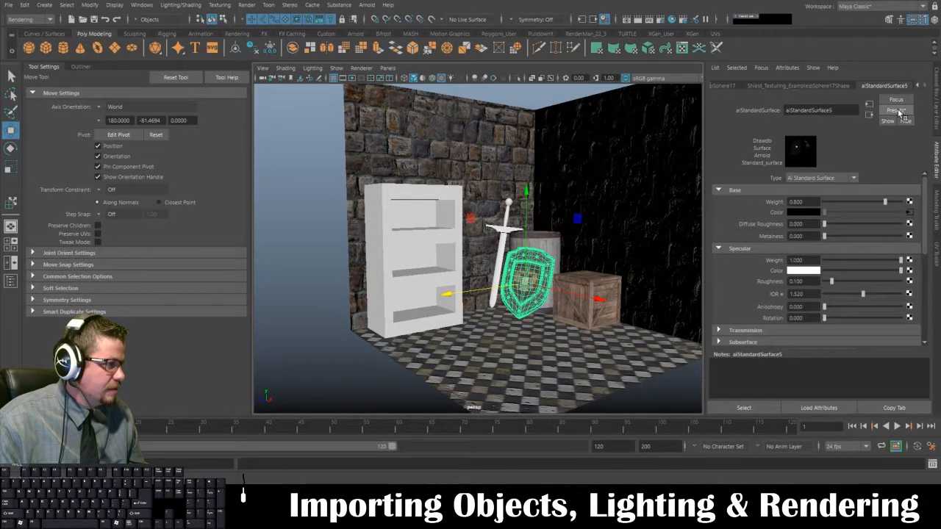
left_click(626, 388)
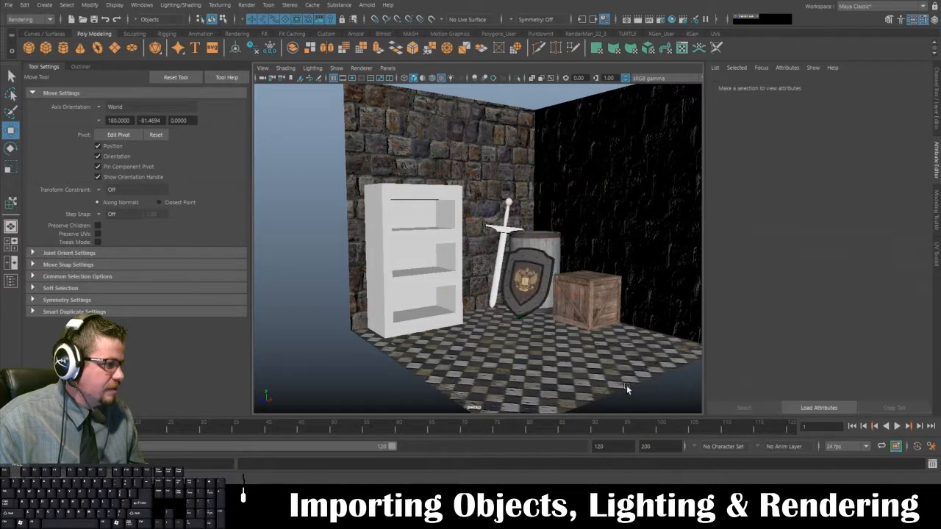
left_click(518, 278)
left_click_drag(838, 110, 657, 109)
key("BackSpace")
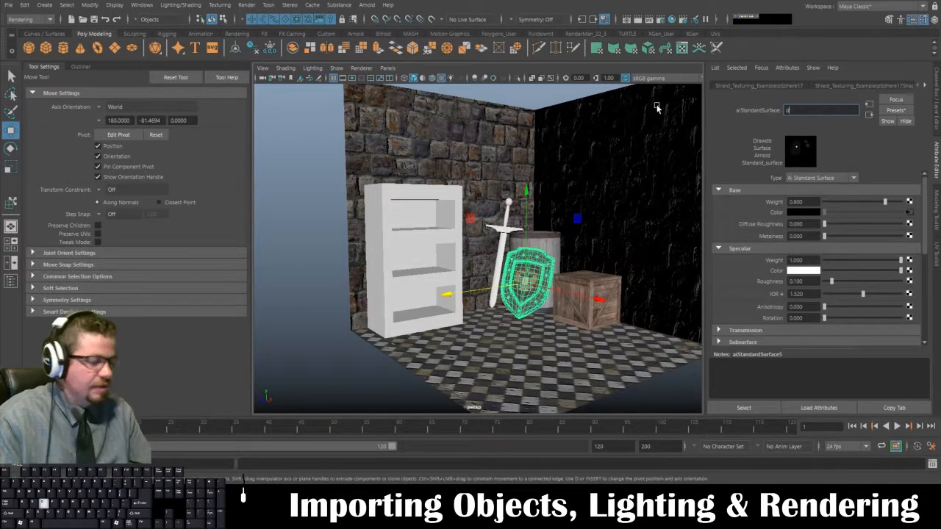
type("Shield_Material")
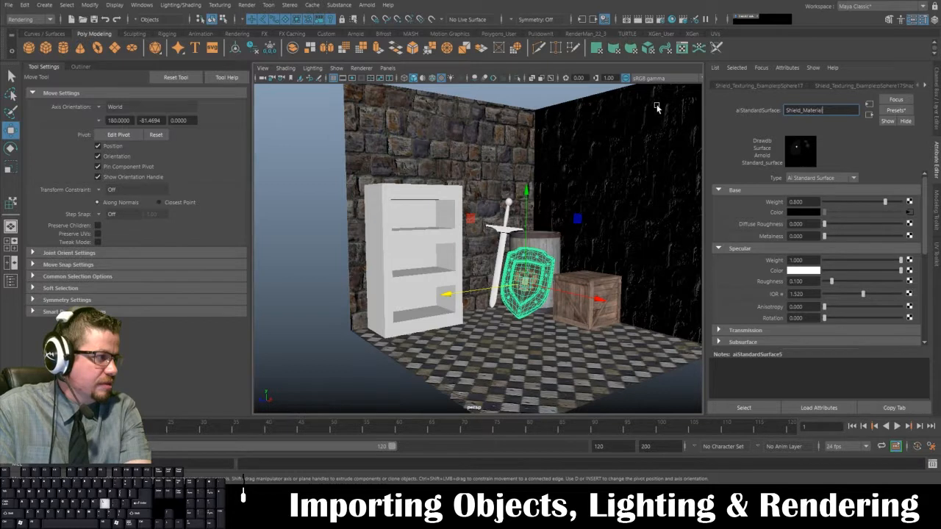
key("Return")
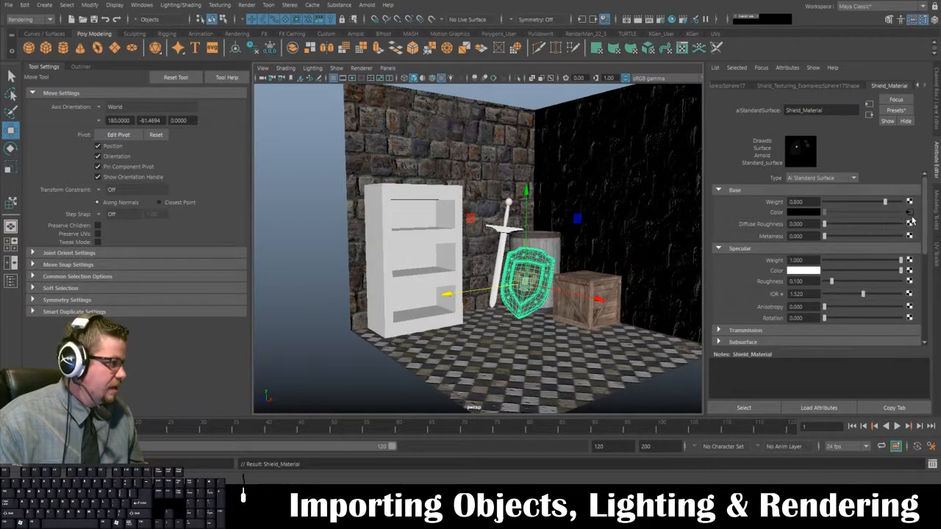
Step: Connect a File texture to the specular color of Shield_Material and load Shield_Specular_002.tga into it
left_click(908, 270)
left_click(312, 142)
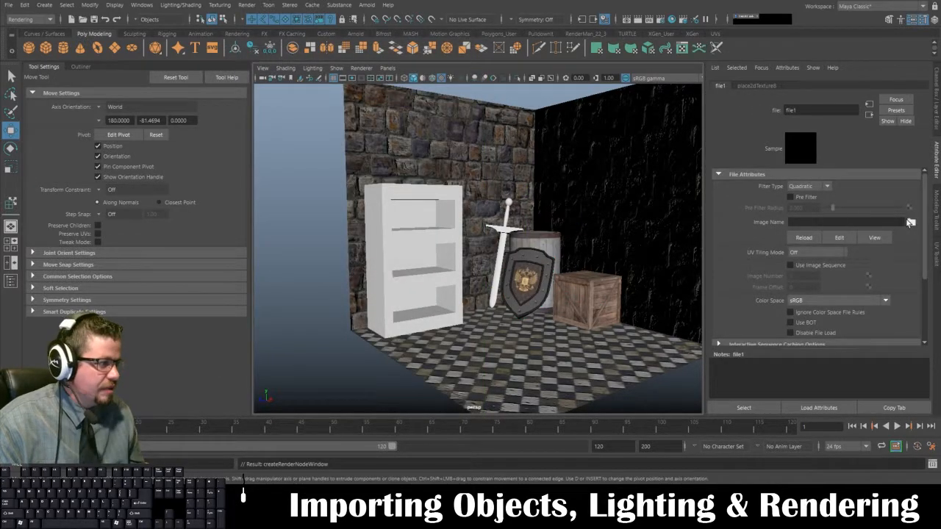
left_click(911, 222)
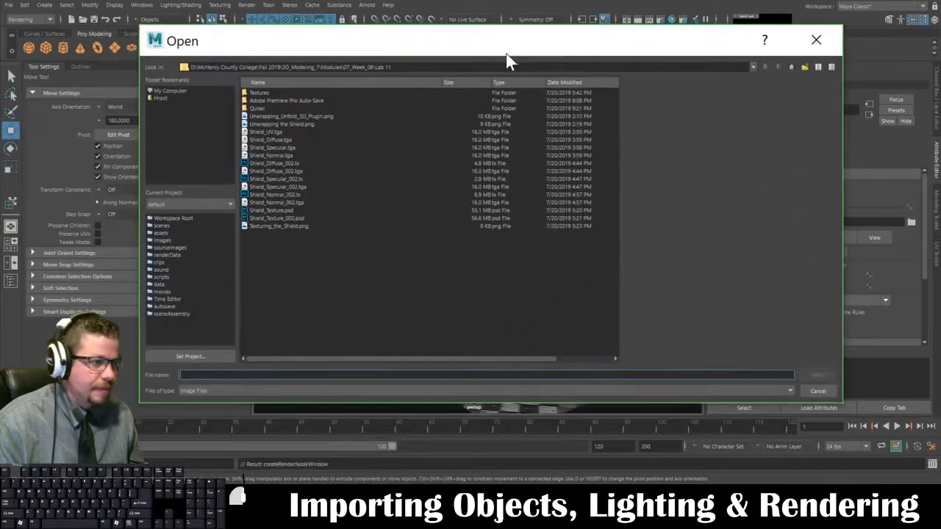
left_click(295, 180)
left_click(323, 188)
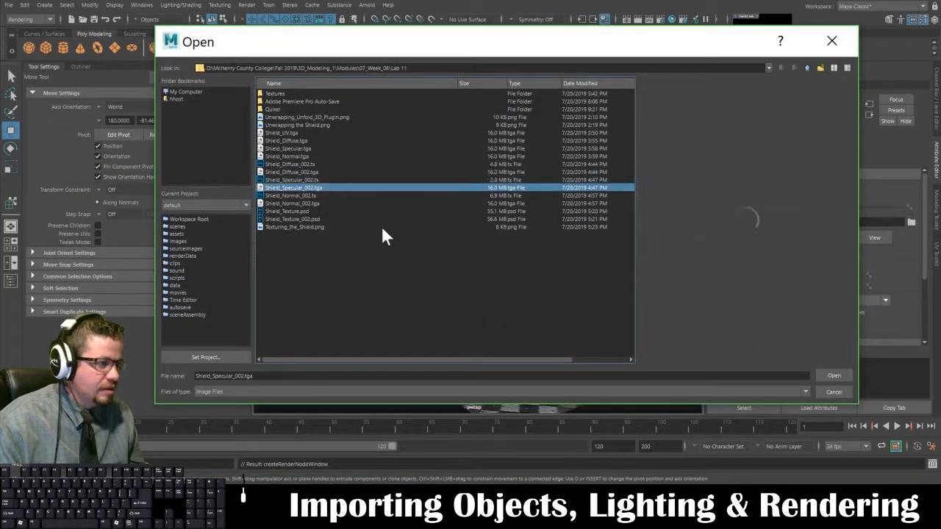
left_click(842, 374)
Step: Rename the file texture node on the shield's specular color as Shield_Specular_Texture_File
left_click(529, 307)
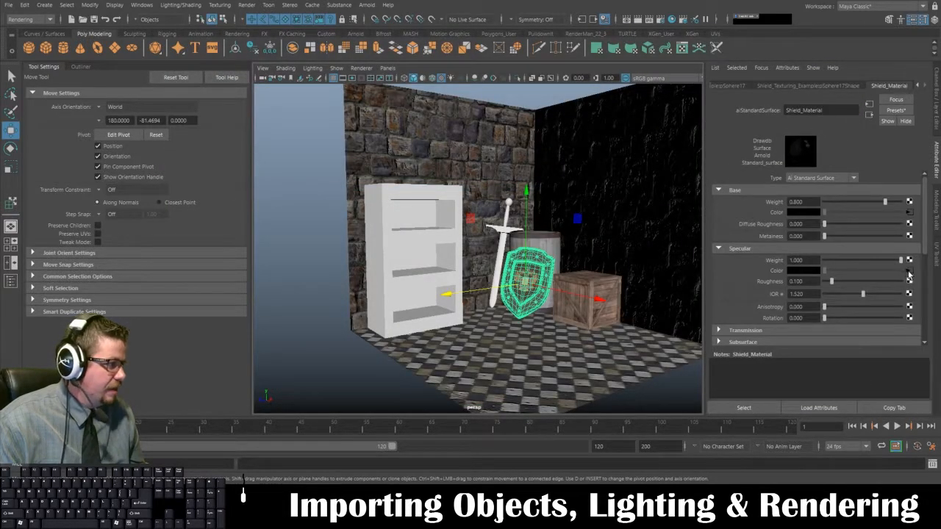
left_click(909, 271)
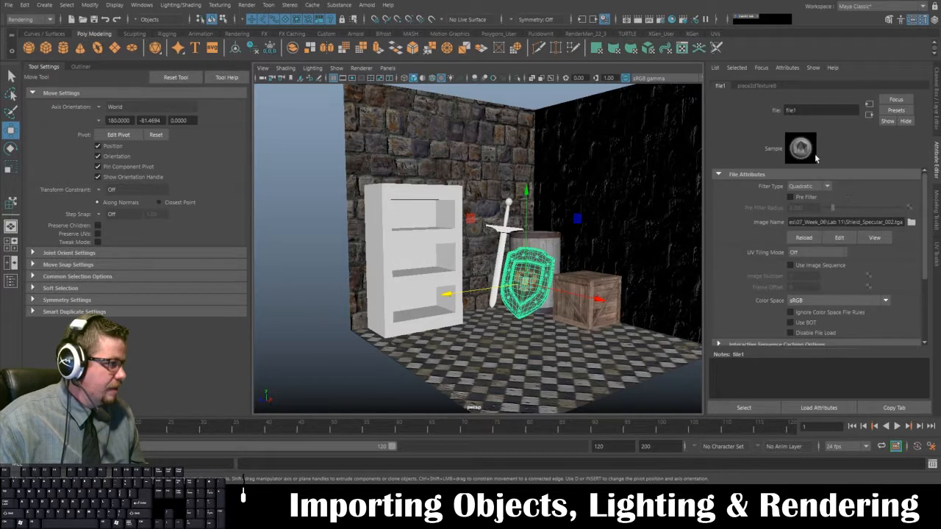
double_click(809, 110)
type("Shield")
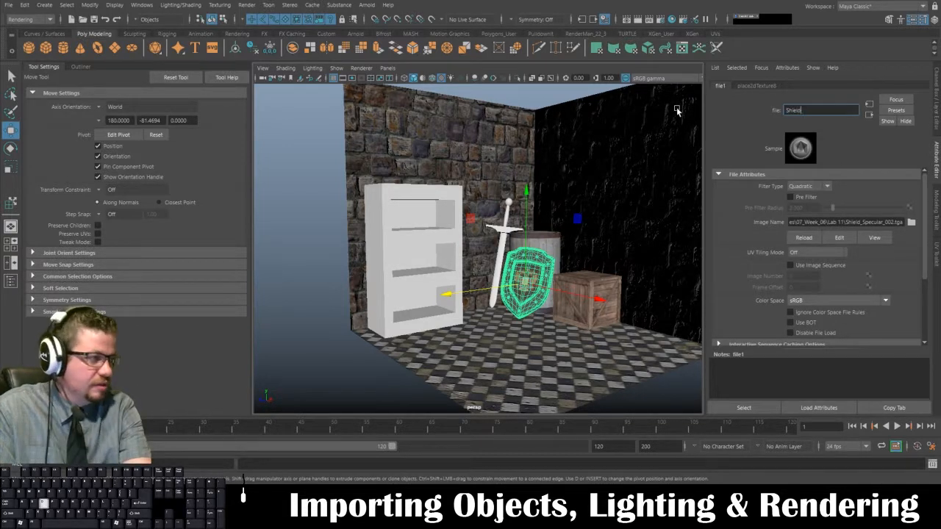
type("_Specular")
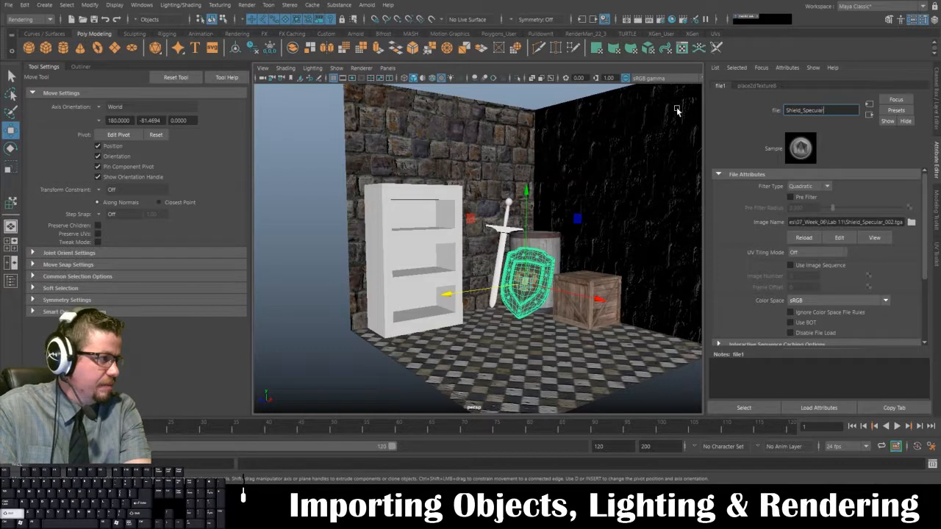
type("_Texture_File")
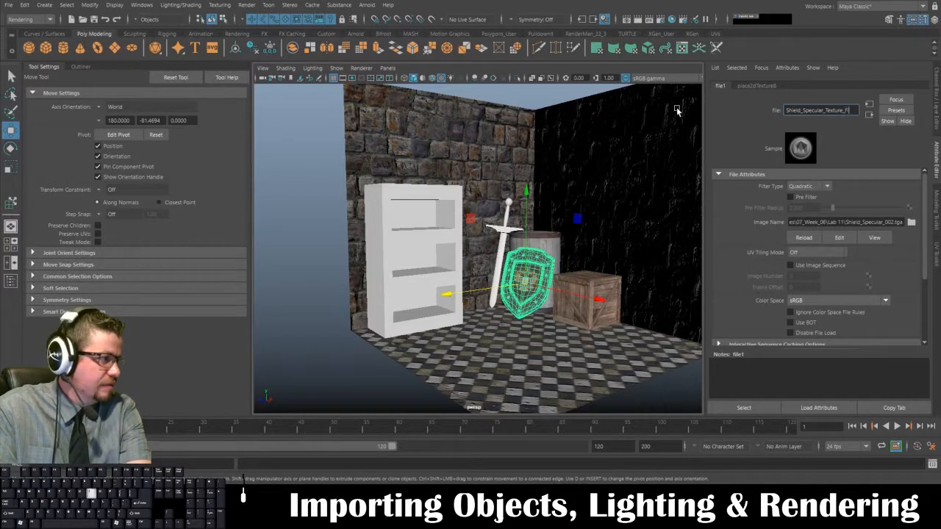
key("Return")
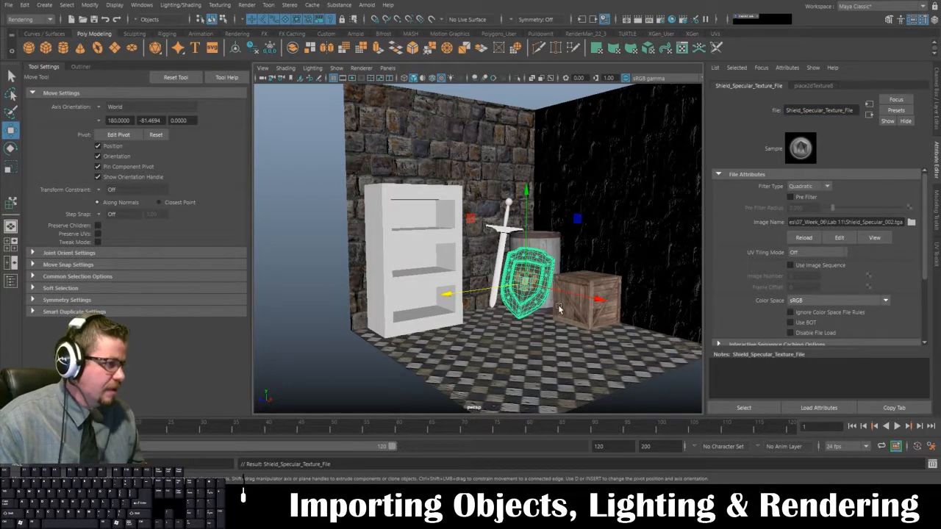
Step: Connect a File texture to the bump mapping of Shield_Material and set the bump node's use to Tangent Space Normals
left_click(534, 312)
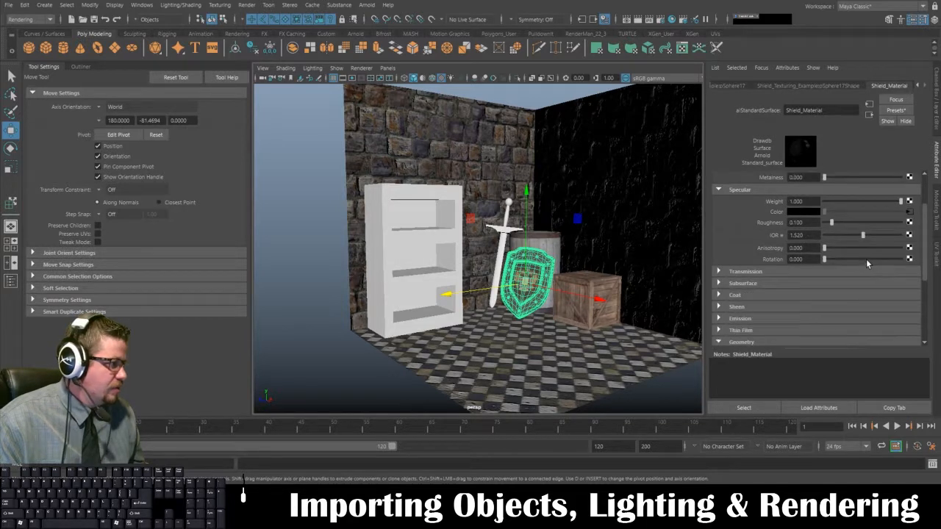
scroll(778, 244, "down", 2)
scroll(774, 254, "down", 4)
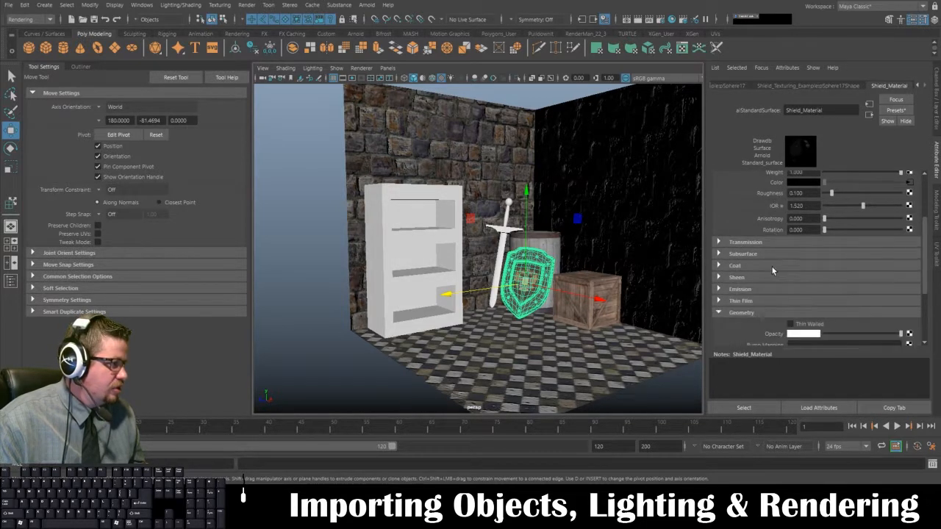
scroll(765, 326, "down", 4)
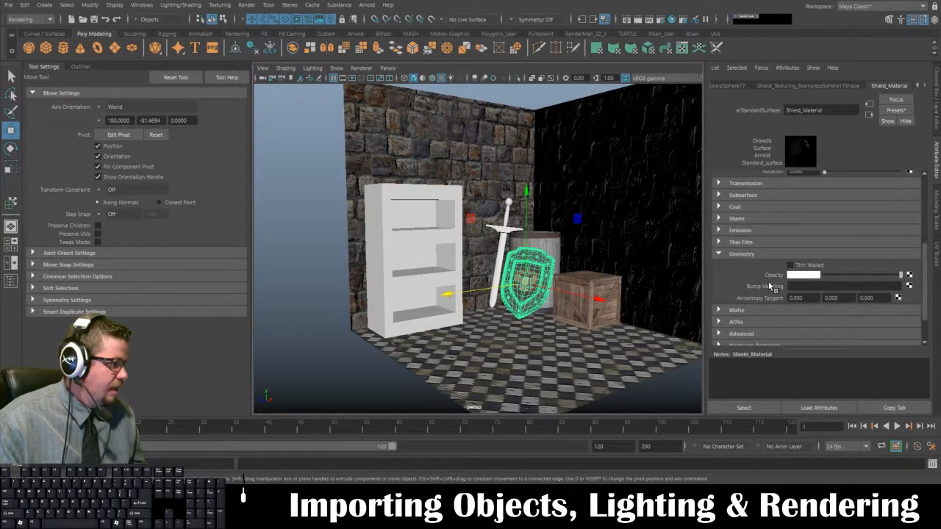
left_click(909, 287)
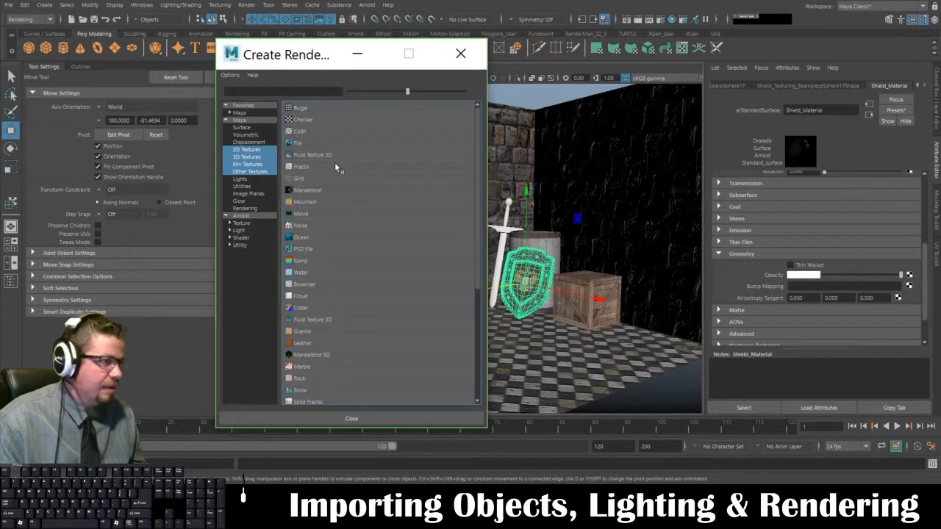
left_click(297, 142)
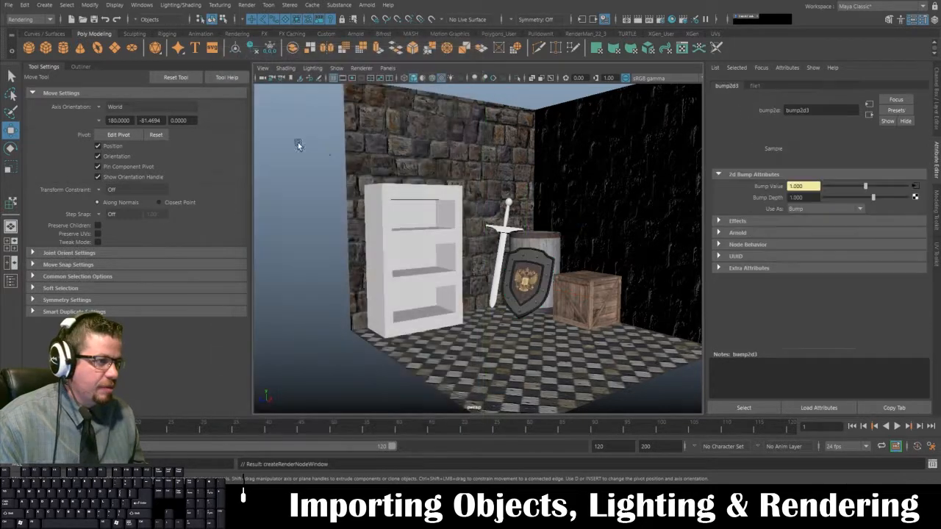
left_click(819, 209)
left_click(821, 227)
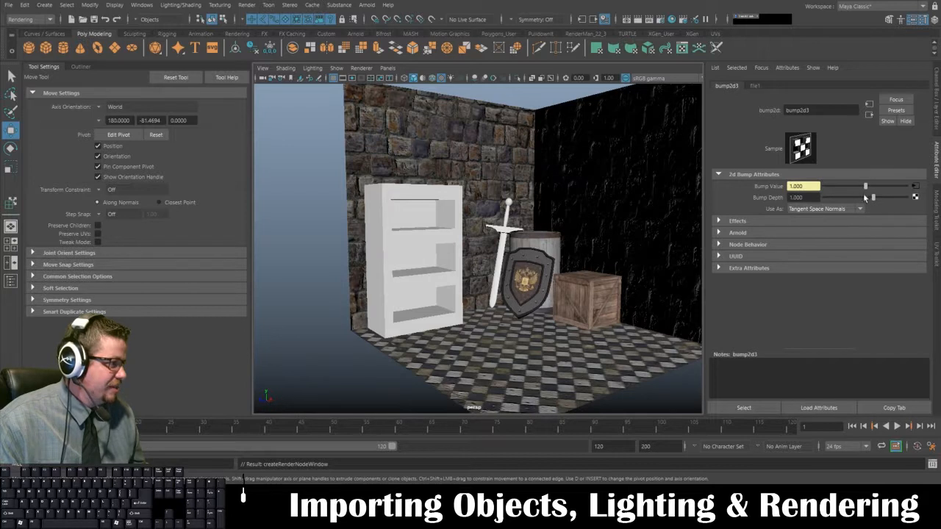
Step: Rename the file texture node feeding the shield's bump node as Shield_Normal_Texture_File
left_click(755, 85)
type("Shi")
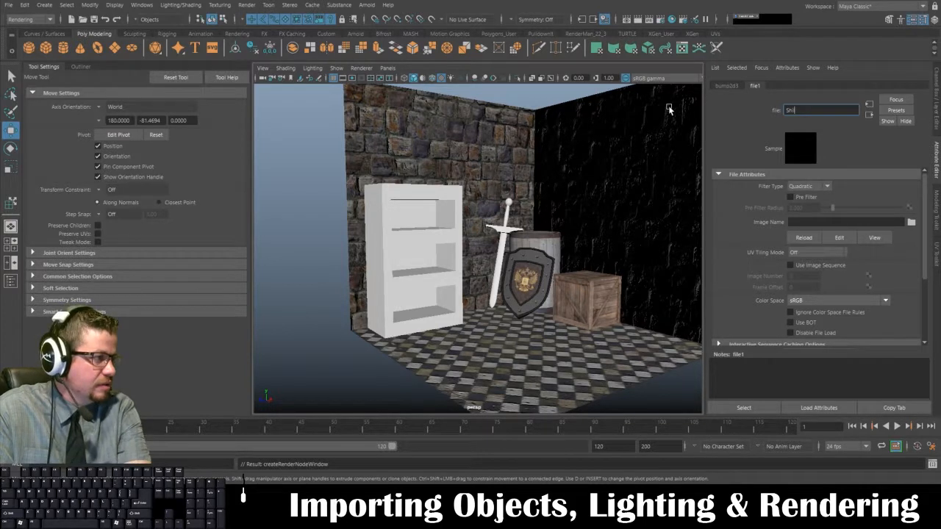
type("eld_N")
type("ormal")
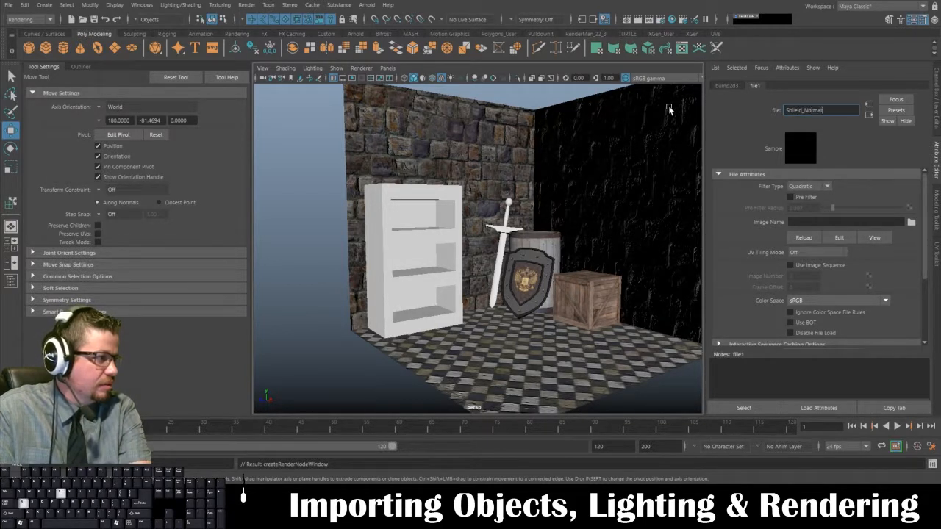
type("_TGexture_File")
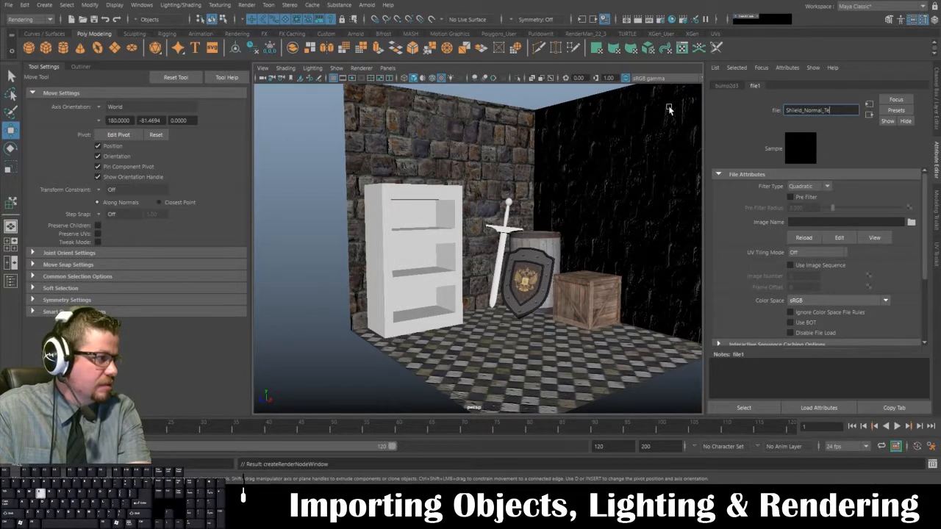
key("Return")
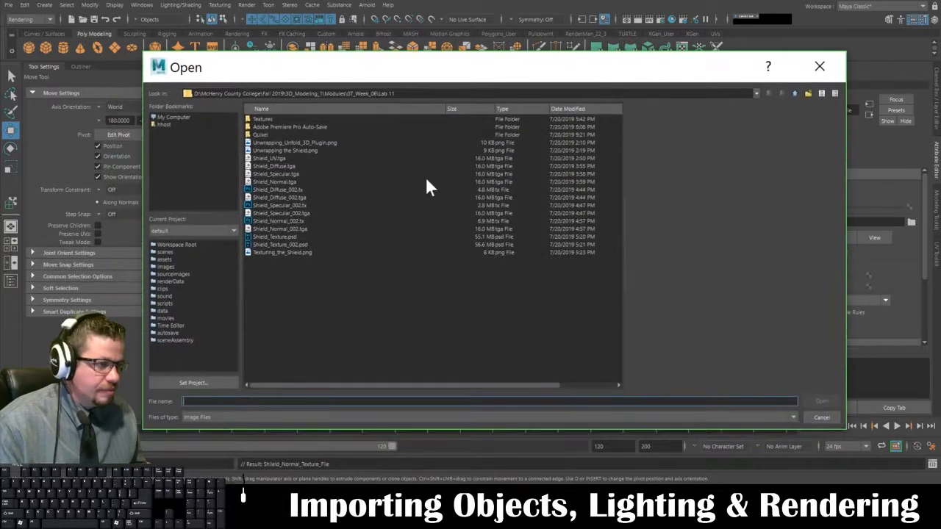
Step: Load Shield_Normal_002.tga into Shield_Normal_Texture_File
left_click(296, 181)
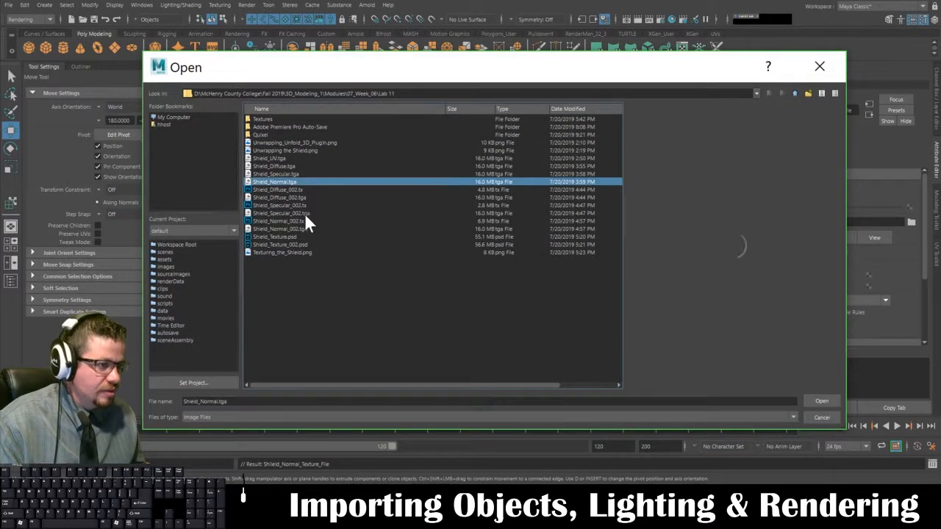
left_click(306, 228)
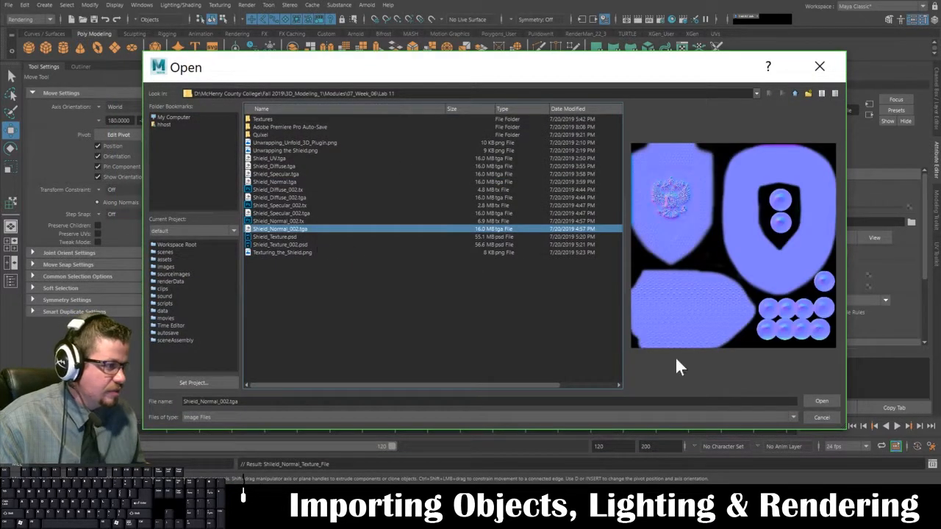
left_click(821, 401)
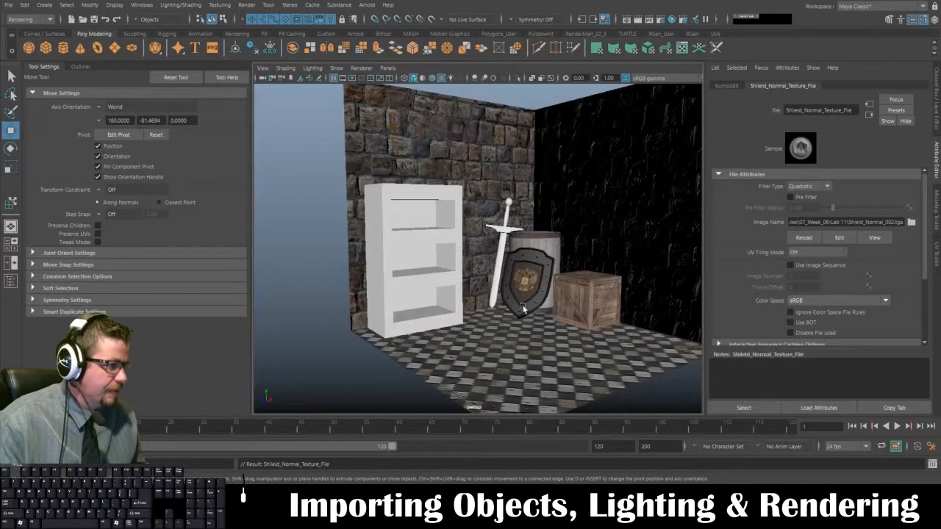
Step: Examine the textured shield up close and from several angles, checking its emblem, rim and surface relief within the room
left_click_drag(456, 302, 513, 302, "alt")
left_click(304, 274)
right_click_drag(368, 305, 498, 346, "alt")
middle_click_drag(498, 342, 439, 276, "alt")
right_click_drag(439, 257, 524, 328, "alt")
left_click_drag(548, 323, 584, 324, "alt")
middle_click_drag(584, 323, 541, 254, "alt")
right_click_drag(541, 255, 647, 330, "alt")
left_click_drag(647, 330, 579, 307, "alt")
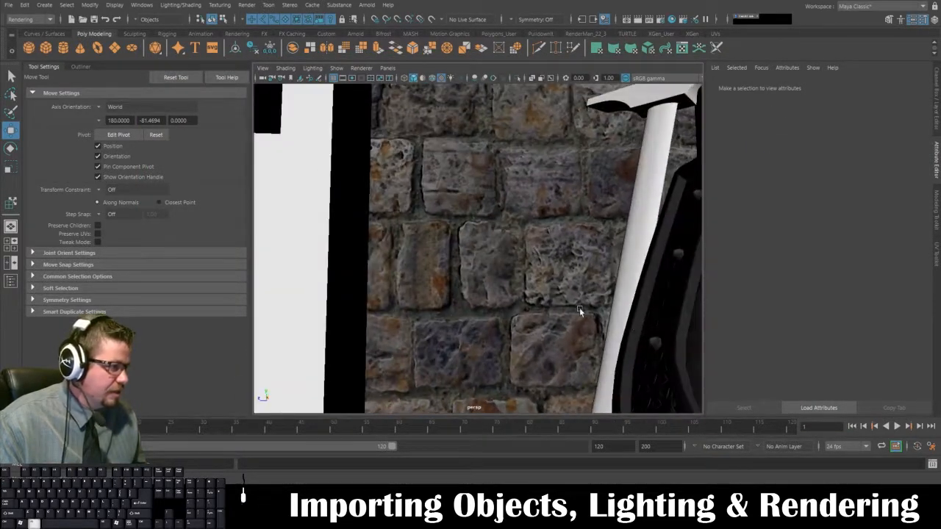
middle_click_drag(579, 307, 140, 196, "alt")
right_click_drag(606, 324, 565, 254, "alt")
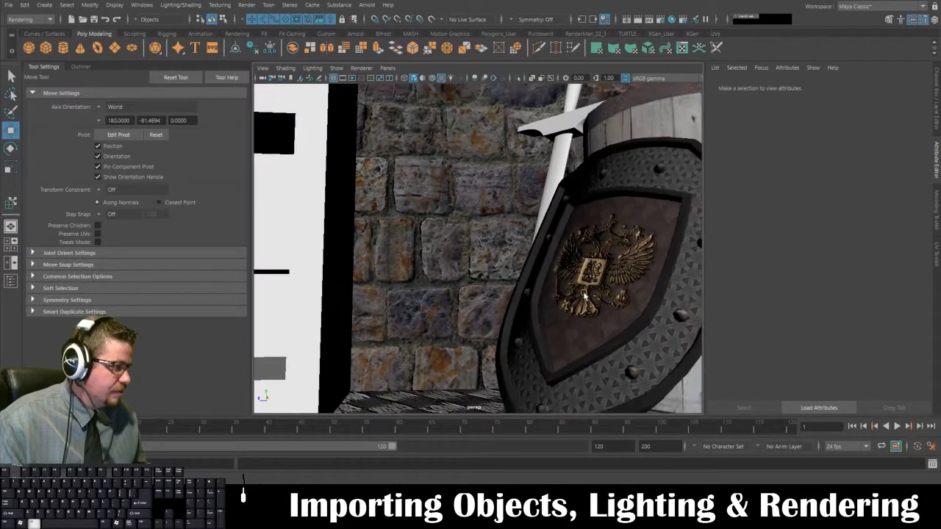
middle_click_drag(594, 294, 540, 268, "alt")
left_click_drag(541, 268, 593, 238, "alt")
left_click(624, 250)
key("a")
left_click(324, 260)
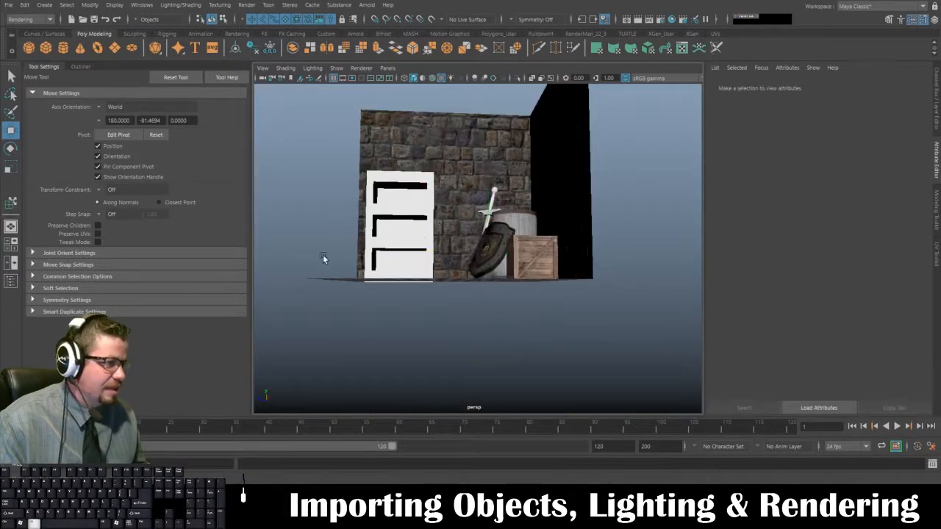
left_click_drag(324, 260, 461, 278, "alt")
right_click_drag(461, 277, 467, 336, "alt")
left_click_drag(466, 336, 494, 333, "alt")
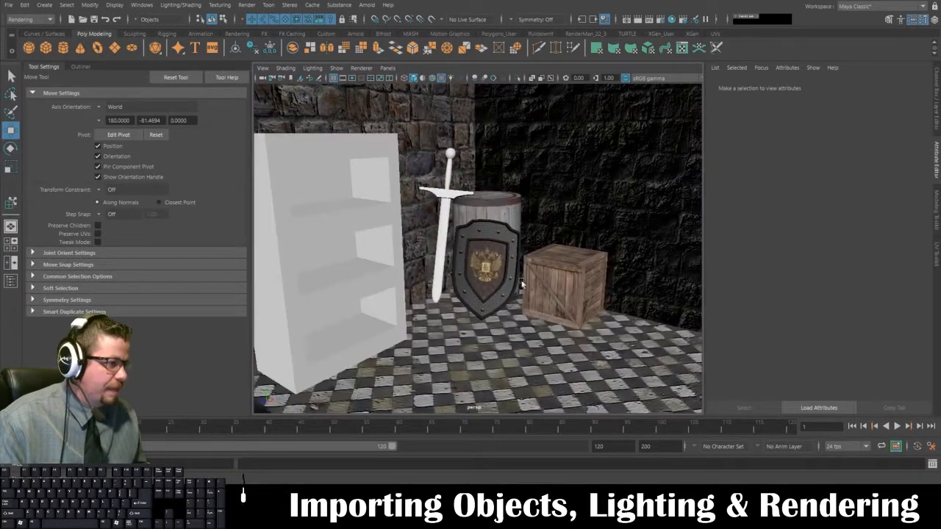
Step: Assign a new aiStandardSurface material to the barrel behind the shield and name it Barrel_Material
left_click(495, 204)
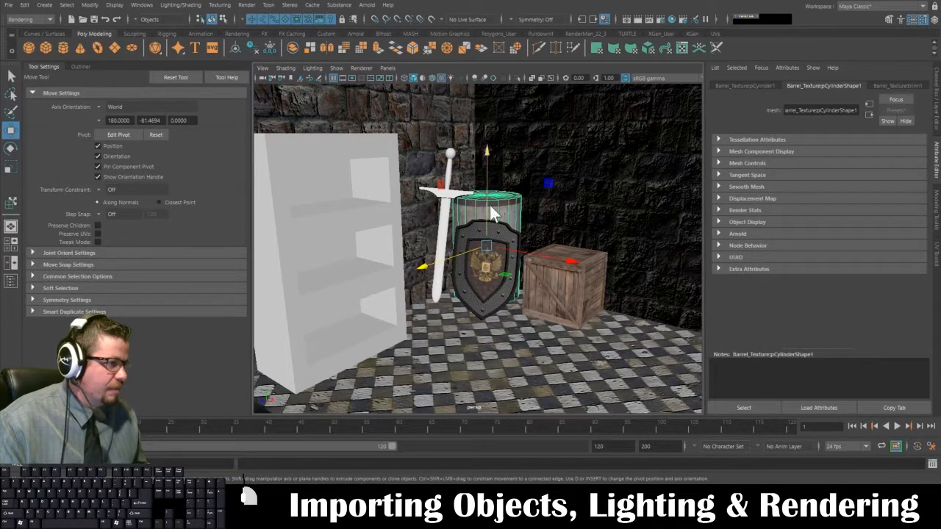
right_click_drag(490, 206, 508, 444)
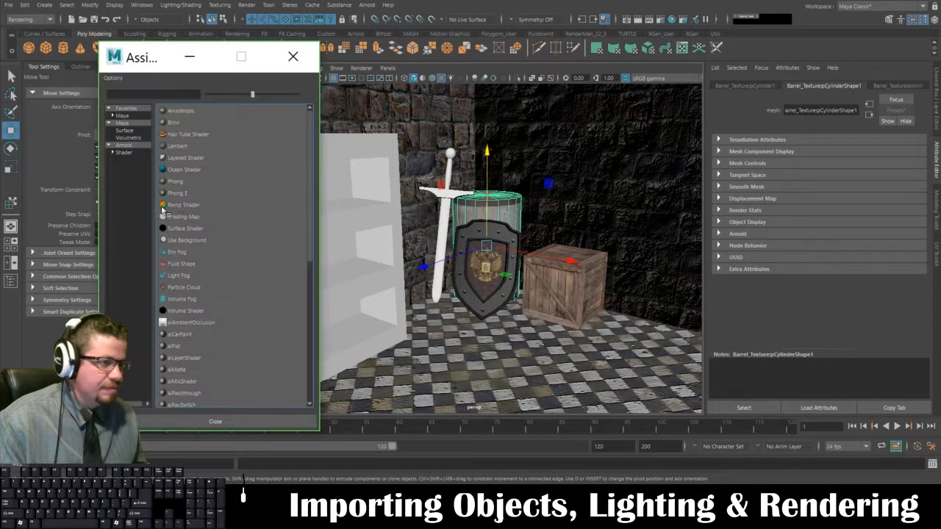
left_click(135, 153)
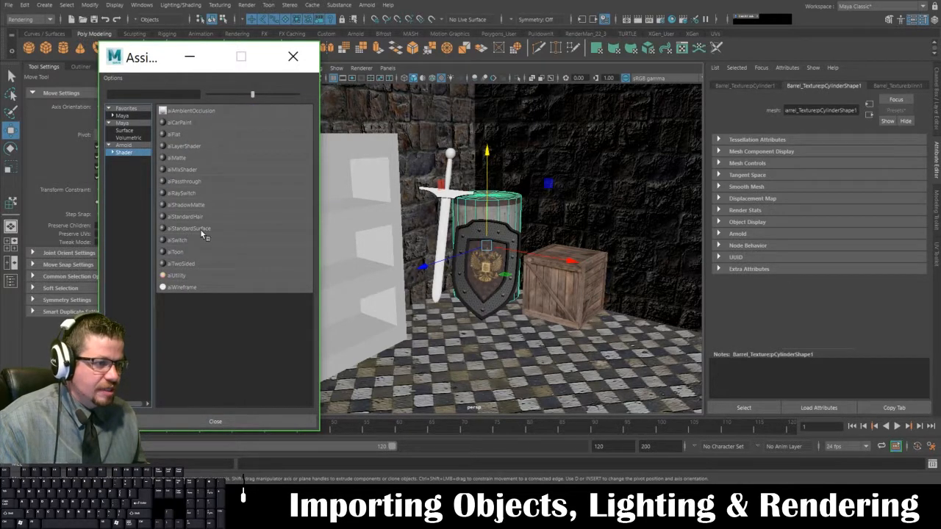
left_click(190, 229)
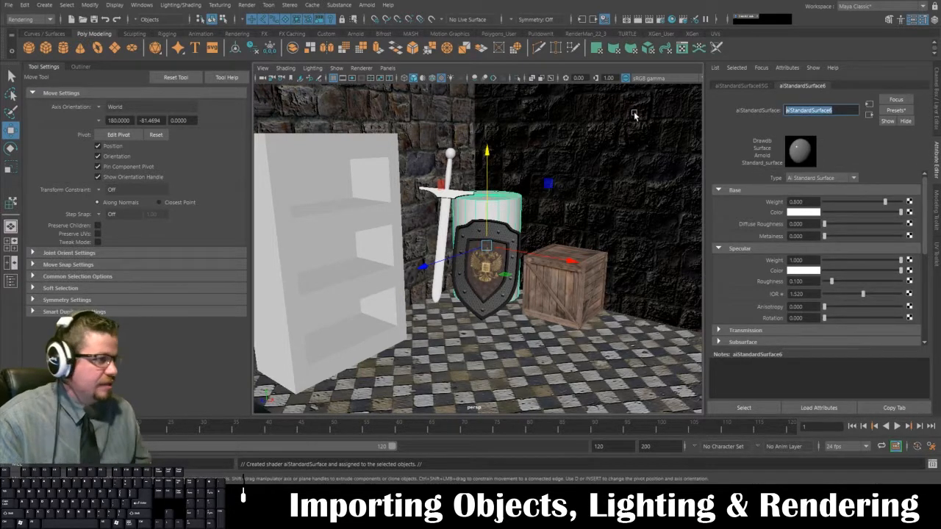
type("Barrel_")
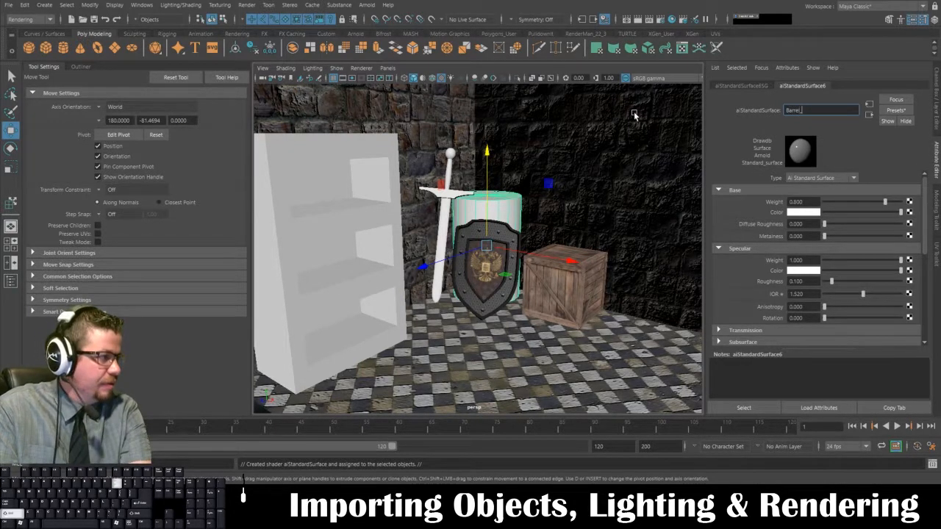
type("Material")
key("Return")
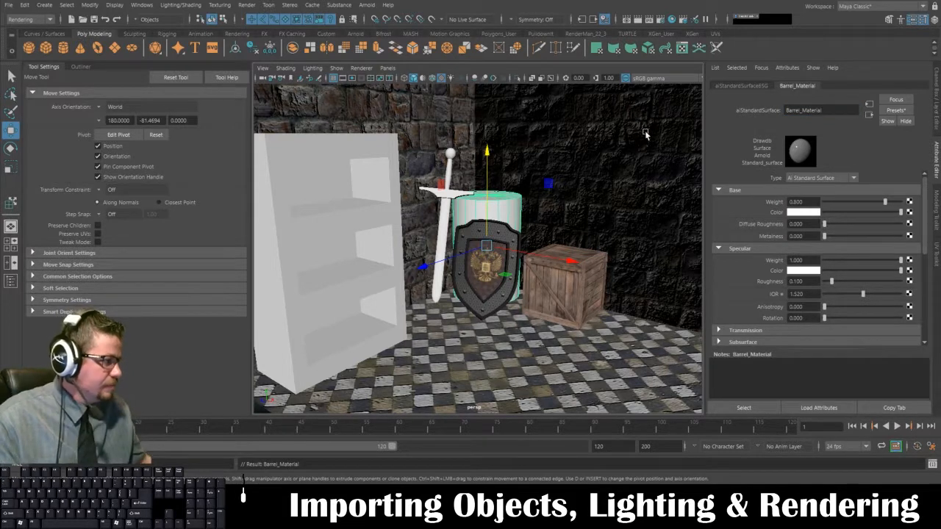
Step: Connect a File texture to the base color of Barrel_Material and name the node Barrel_Diffuse_Texture_File
left_click(909, 213)
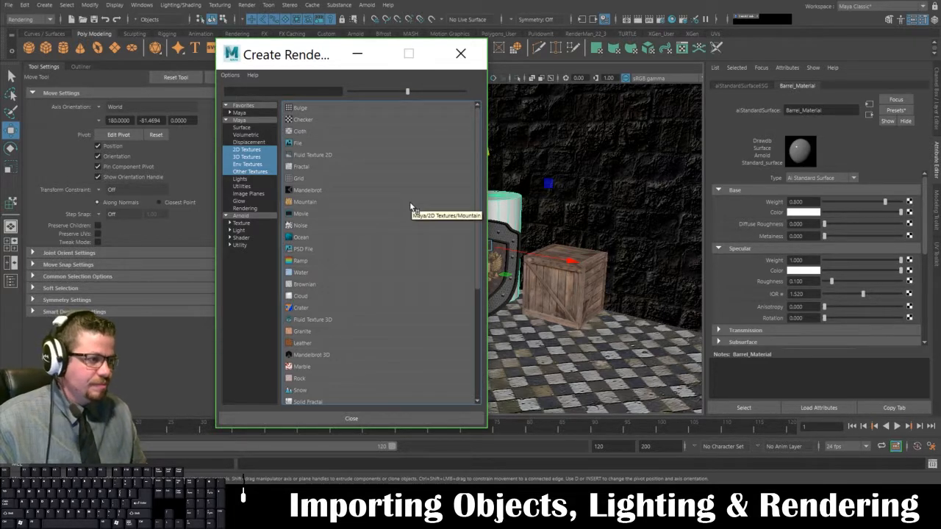
left_click(298, 145)
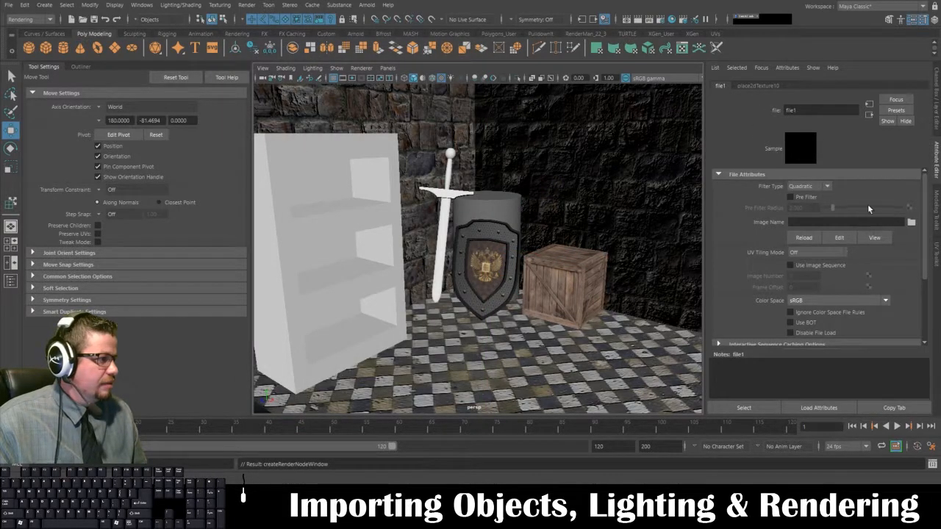
type("B")
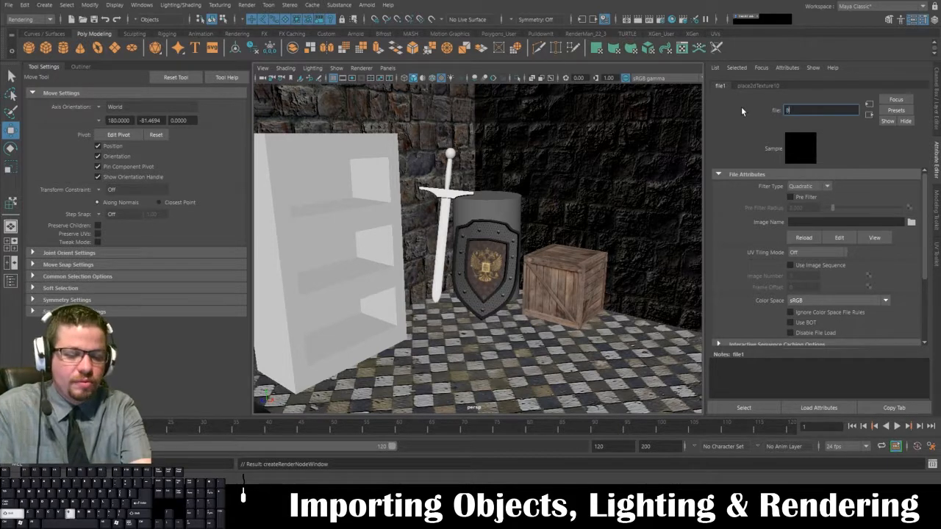
type("arrel_")
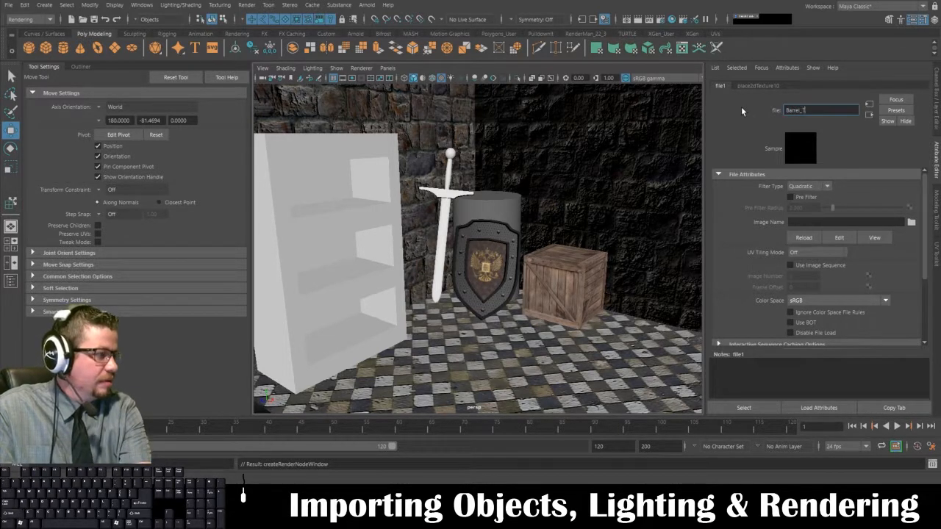
type("Diffuse_Texture_File")
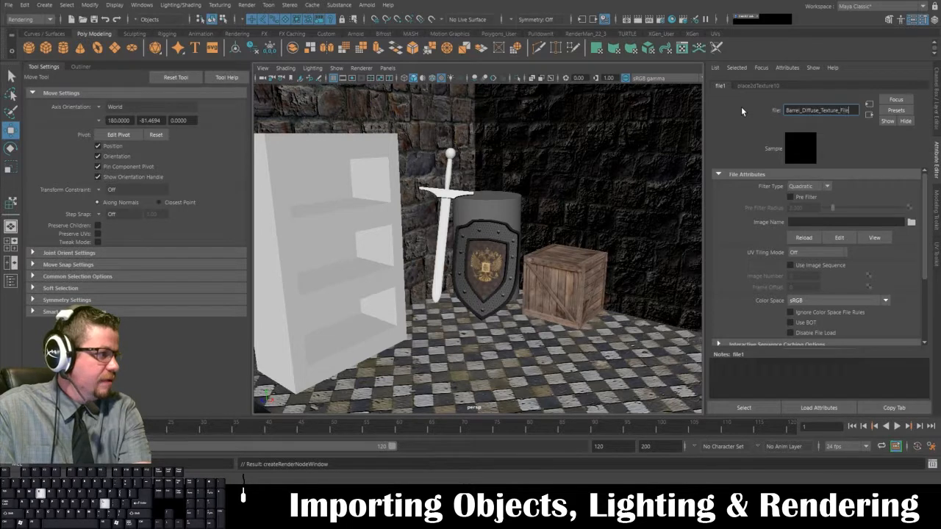
key("Return")
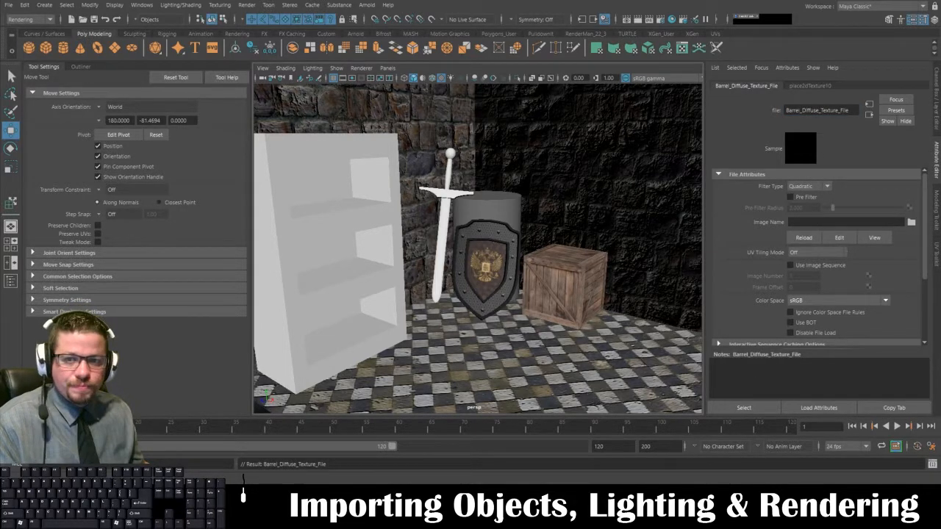
Step: Load Barrel_Diffuse.tga from the 06_Week_05 folder into Barrel_Diffuse_Texture_File
left_click(911, 221)
left_click_drag(515, 58, 391, 50)
left_click(817, 76)
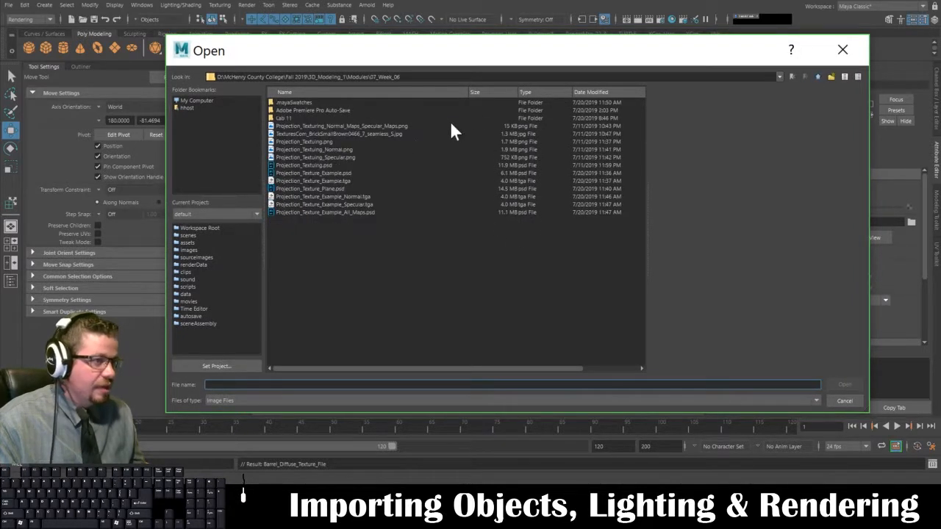
left_click(818, 77)
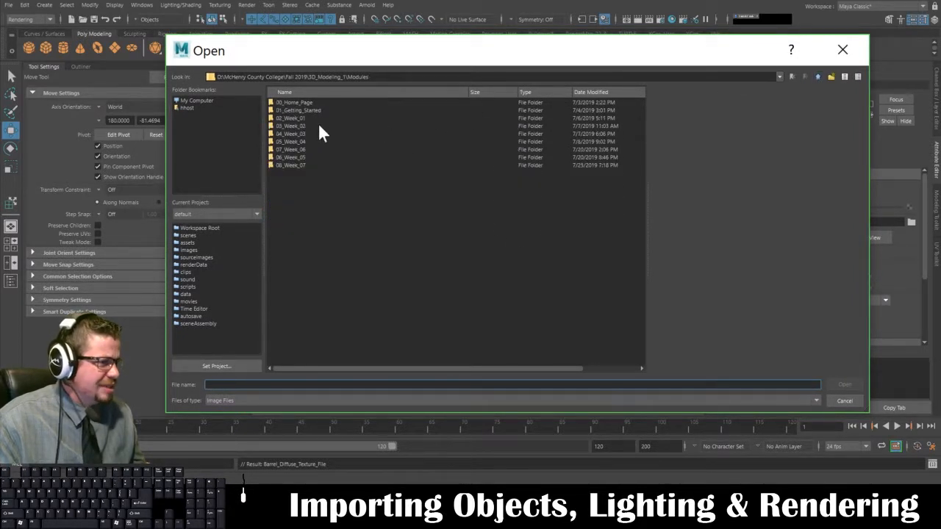
double_click(310, 155)
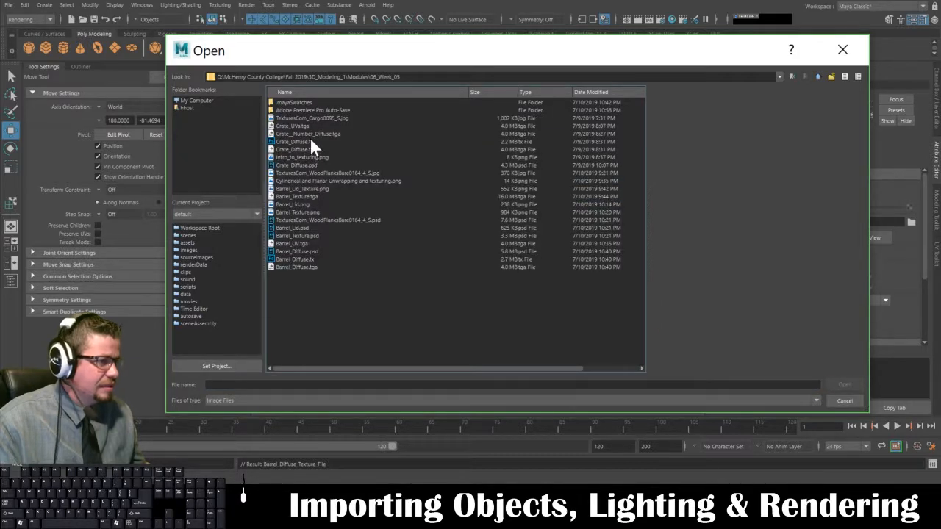
left_click(310, 140)
left_click(329, 197)
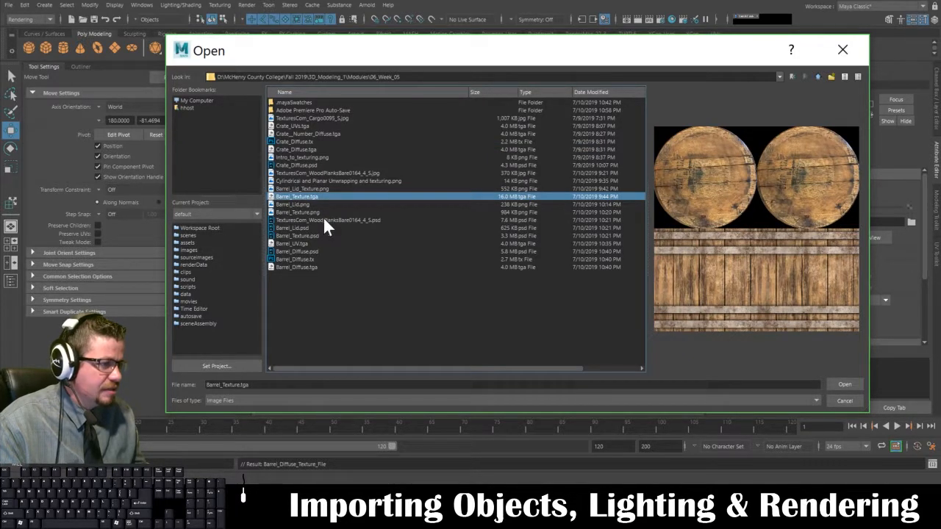
left_click(320, 267)
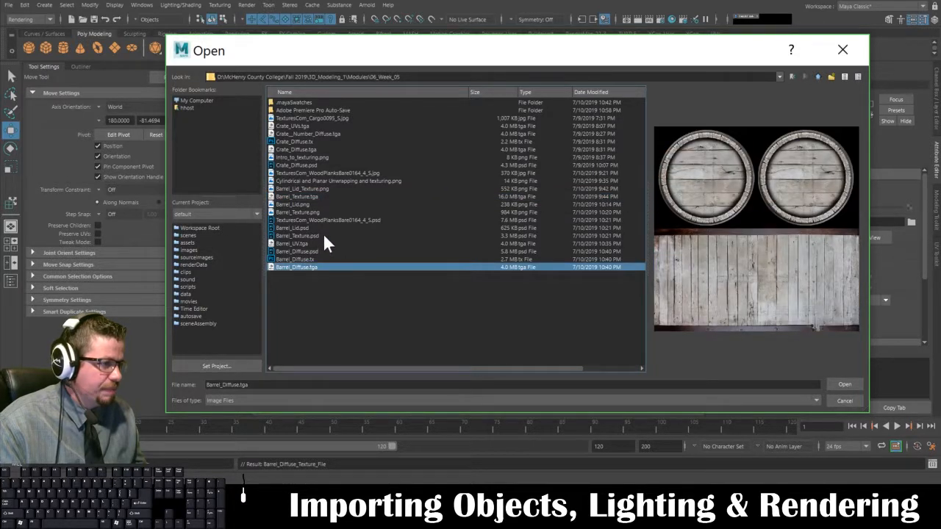
left_click(853, 383)
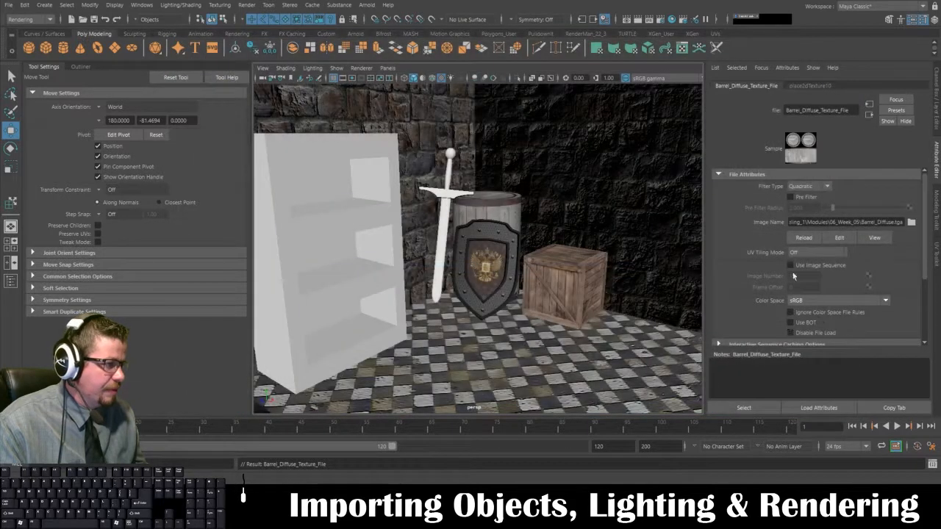
Step: Assign a new aiStandardSurface material to the wooden crate
left_click(487, 222)
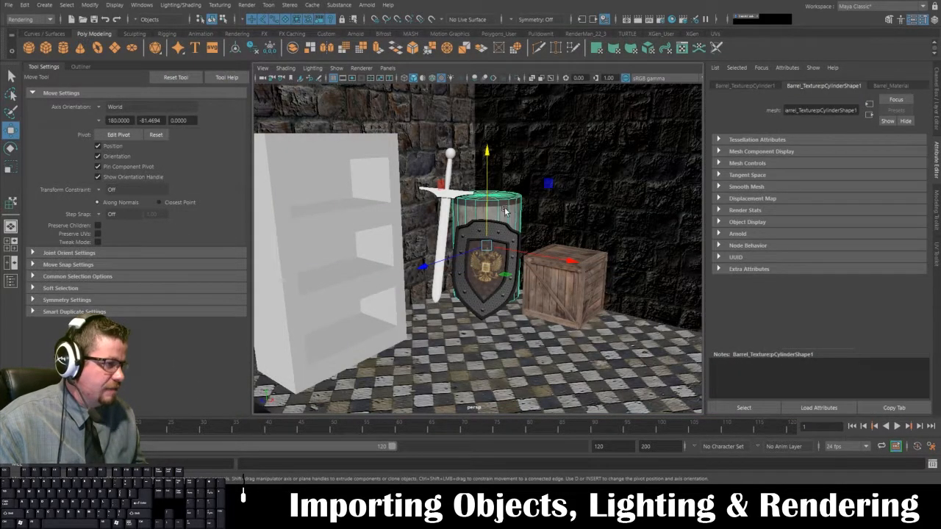
left_click(547, 268)
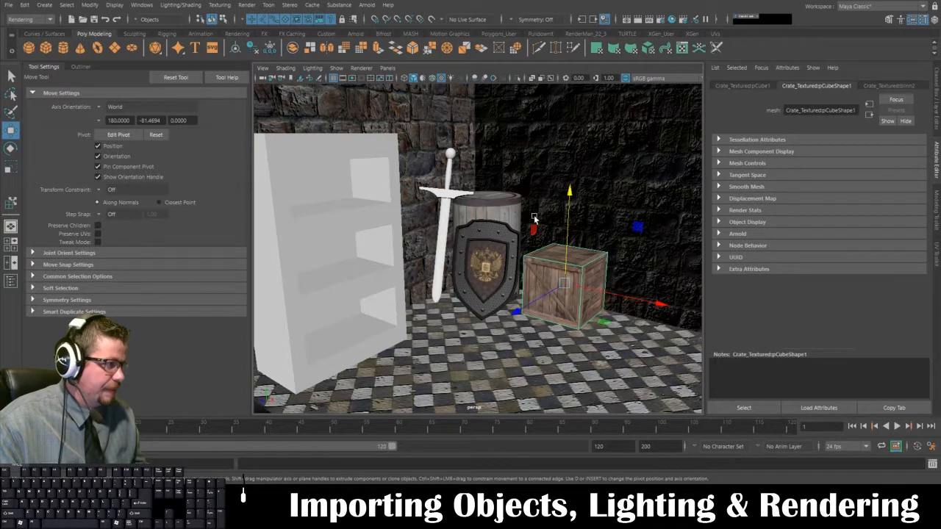
left_click(498, 202)
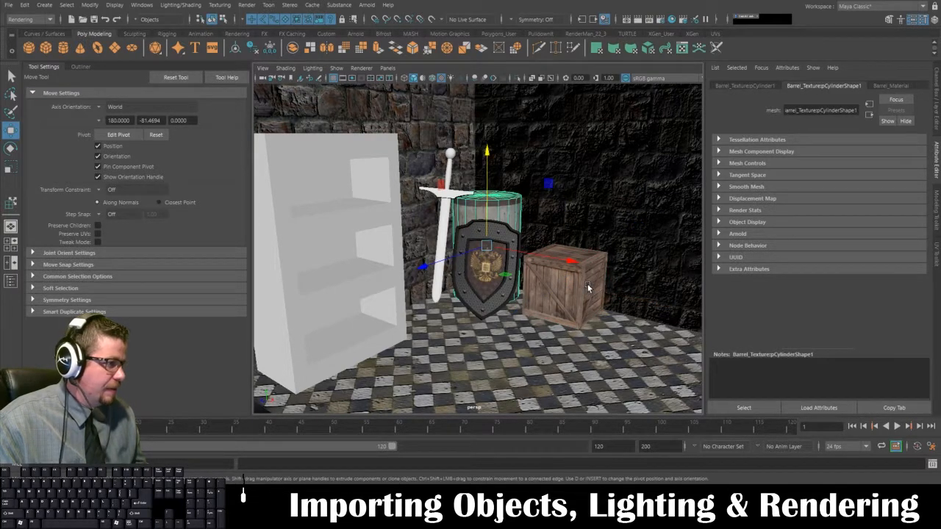
right_click_drag(588, 287, 576, 461)
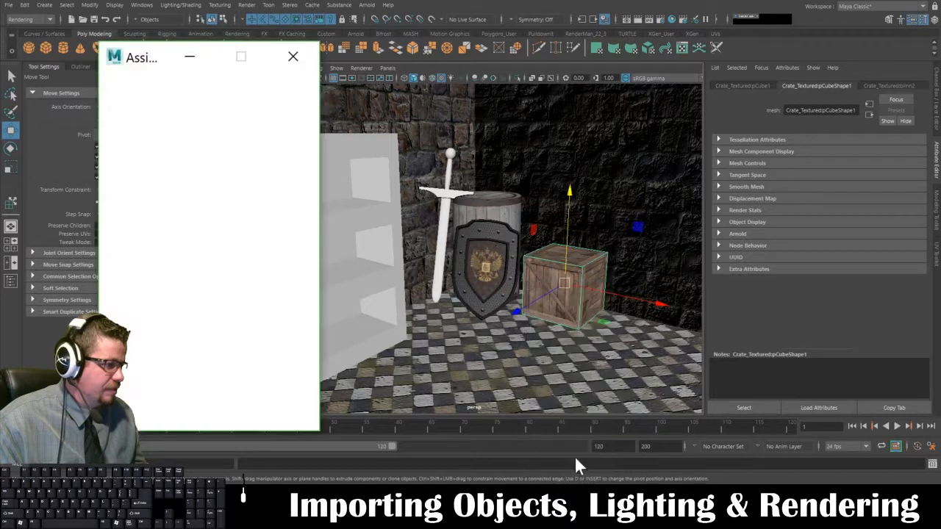
left_click(126, 152)
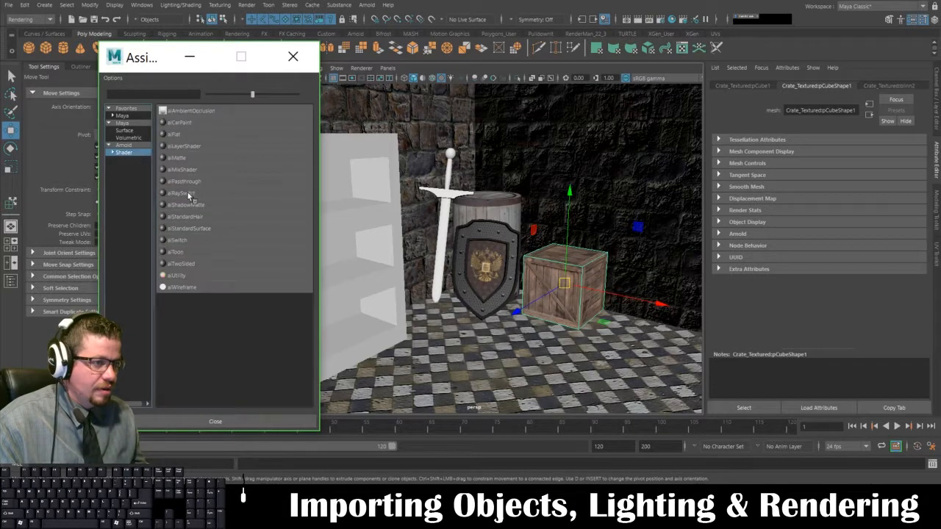
left_click(190, 228)
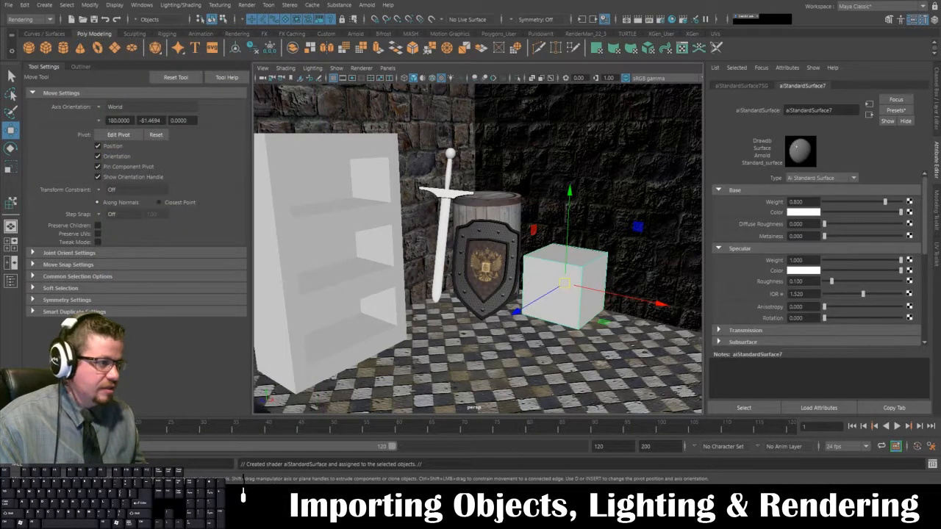
Step: Connect a File texture to the base color of the crate's material and load Crate_Diffuse.tga into it
left_click(910, 213)
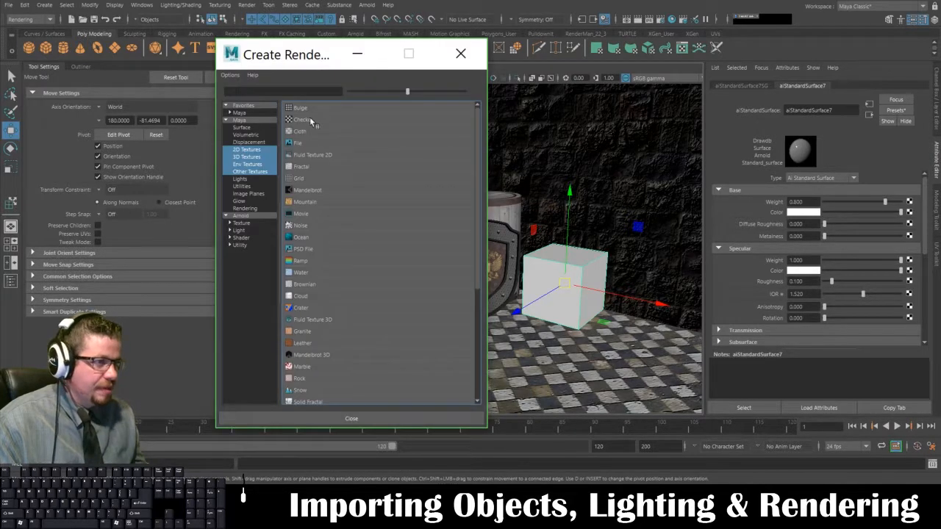
left_click(303, 143)
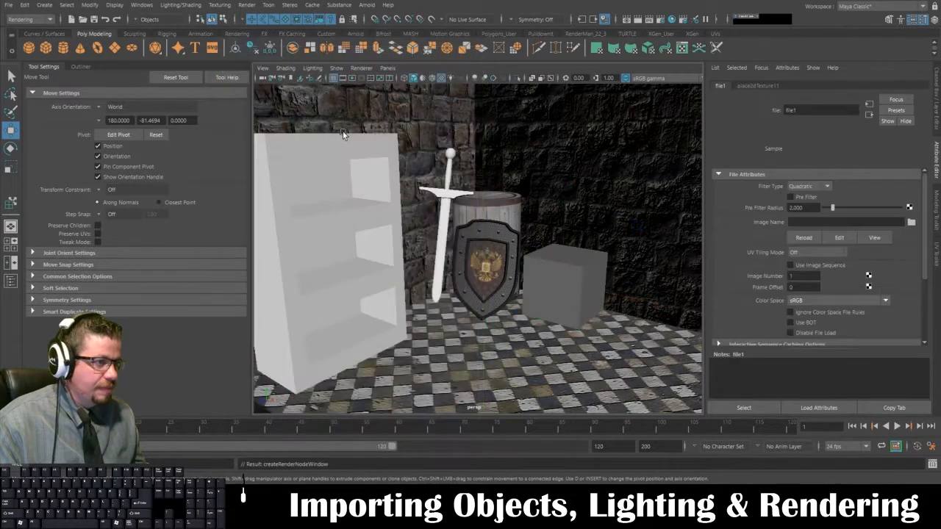
left_click(911, 222)
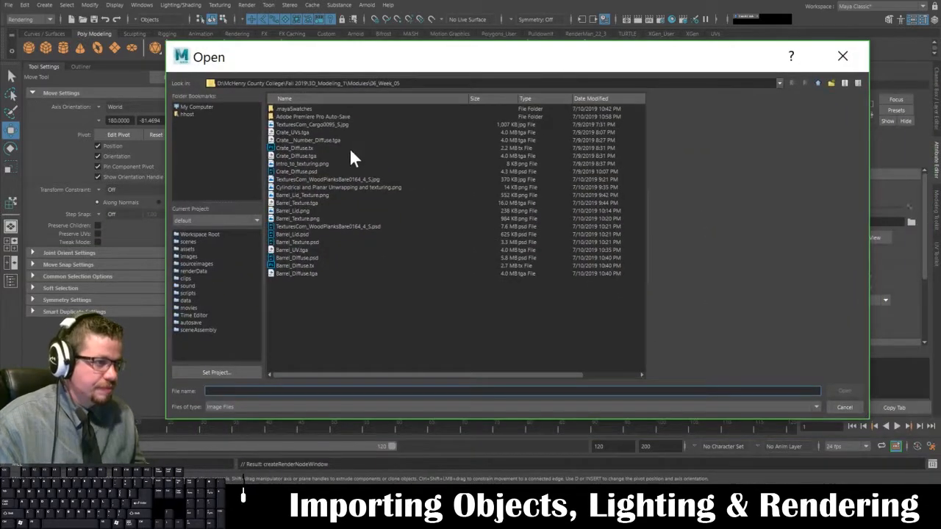
left_click(309, 156)
left_click(845, 391)
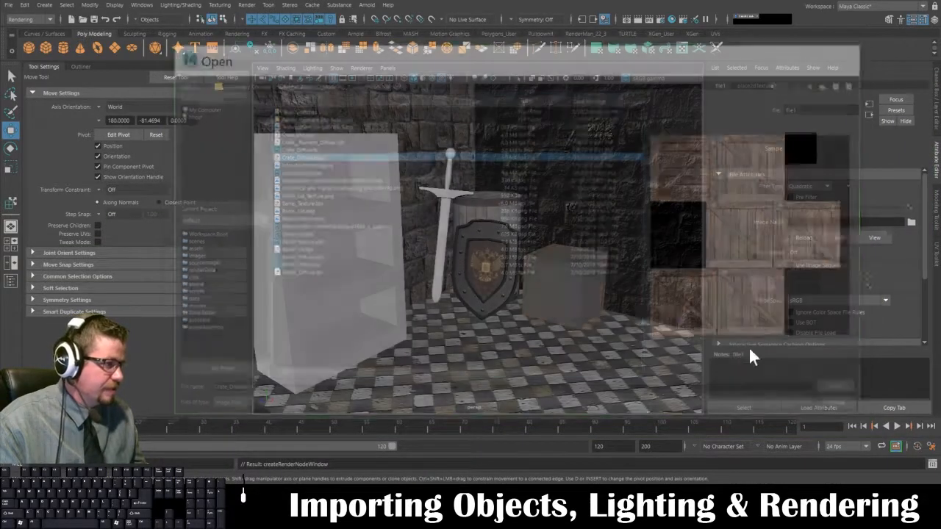
Step: Rename the crate's File texture node as Crate_Diffuse_Texture_File and deselect everything
double_click(794, 109)
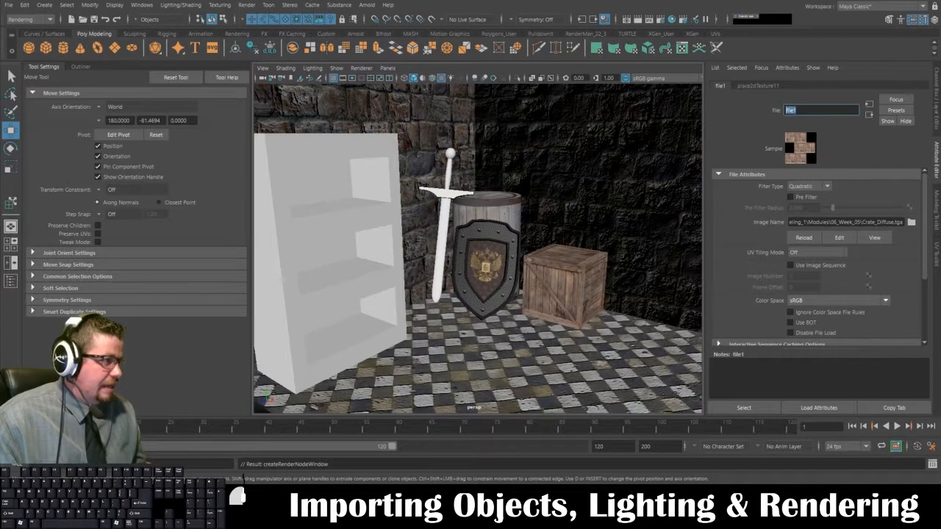
type("Crate_")
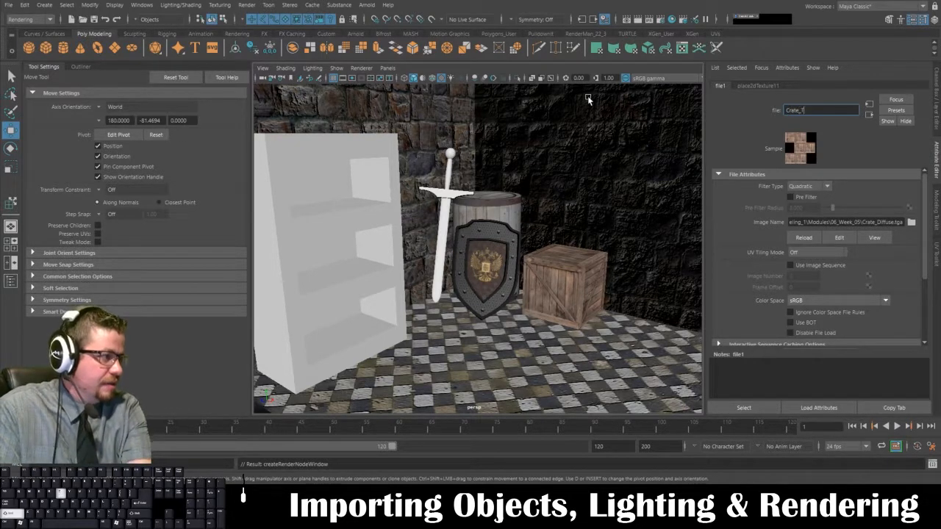
type("Diffuse_")
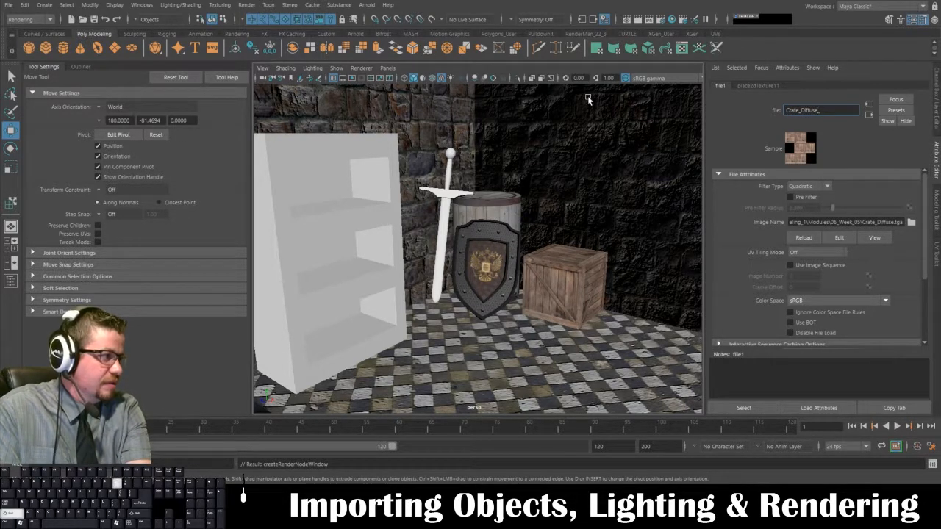
type("Texture_File")
key("Return")
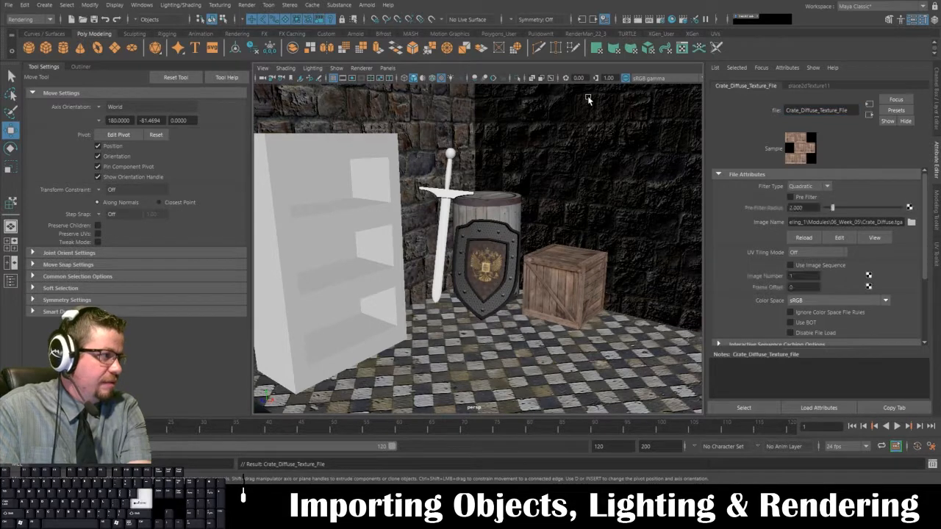
right_click_drag(595, 210, 518, 211, "alt")
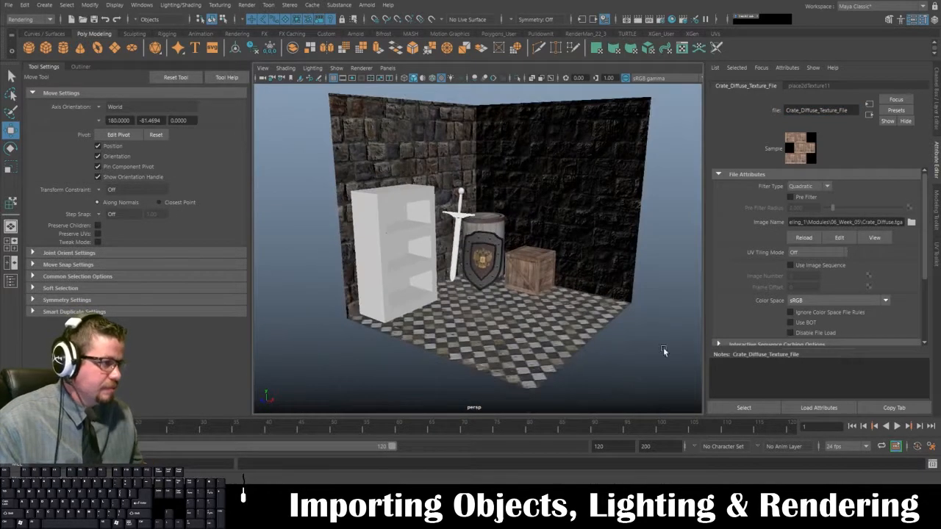
left_click(664, 351)
Step: Examine the textured props and the room from several angles
left_click_drag(657, 316, 582, 331, "alt")
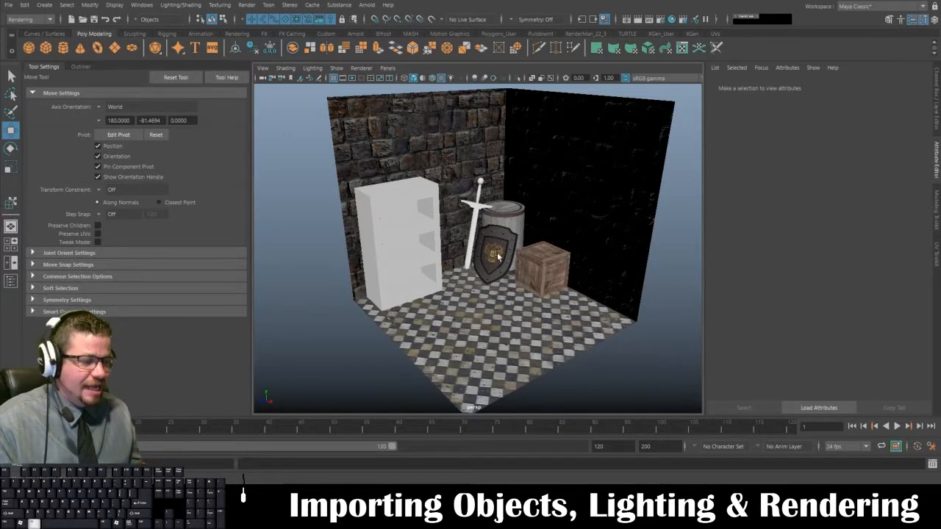
left_click_drag(504, 272, 507, 243, "alt")
right_click_drag(492, 231, 482, 254, "alt")
left_click_drag(481, 254, 458, 266, "alt")
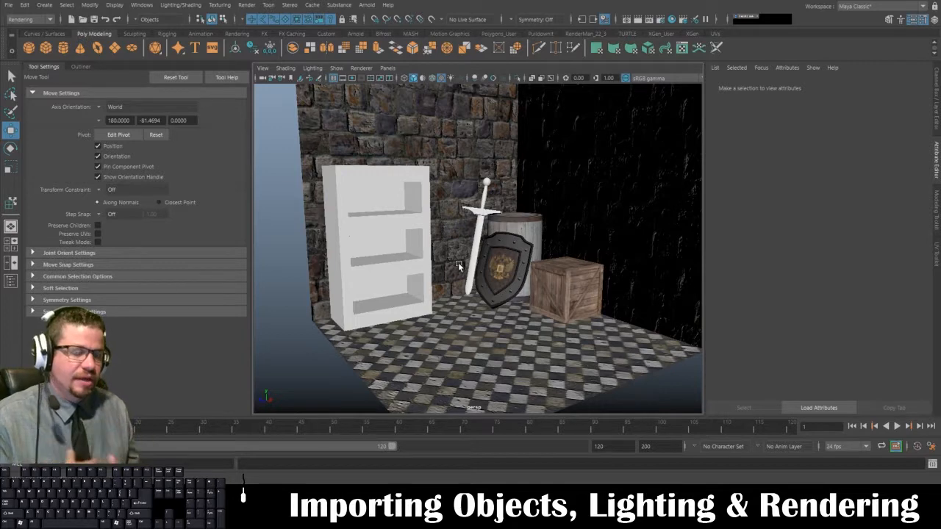
right_click_drag(474, 288, 476, 253, "alt")
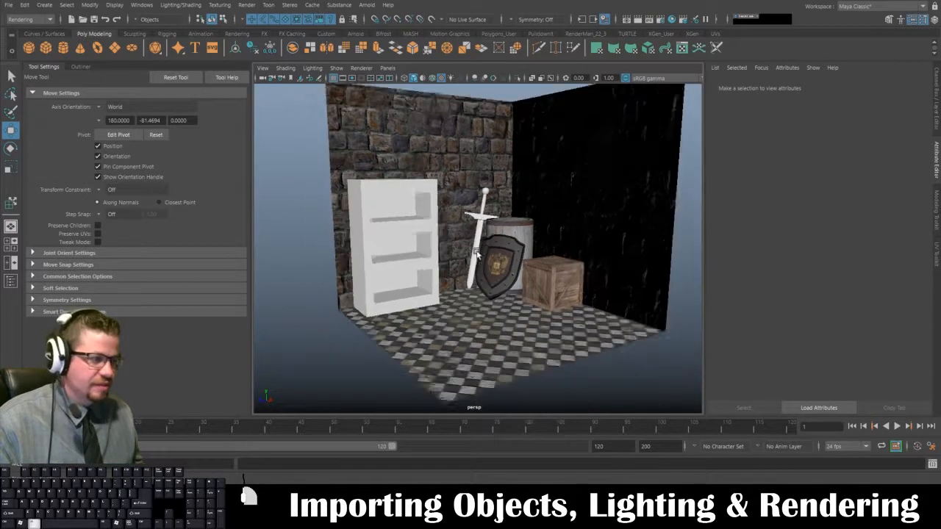
left_click_drag(477, 254, 571, 338, "alt")
right_click_drag(571, 338, 540, 323, "alt")
left_click_drag(540, 324, 589, 310, "alt")
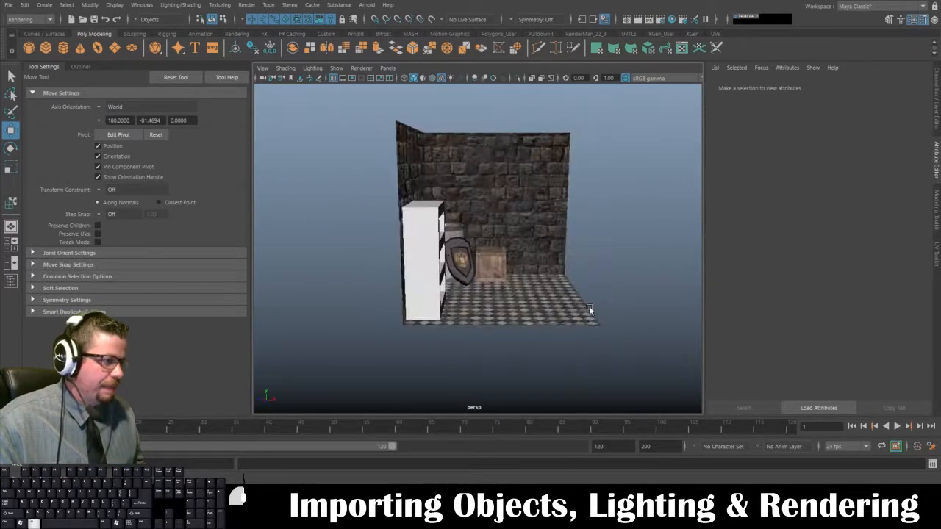
right_click_drag(589, 308, 562, 340, "alt")
left_click_drag(562, 340, 485, 268, "alt")
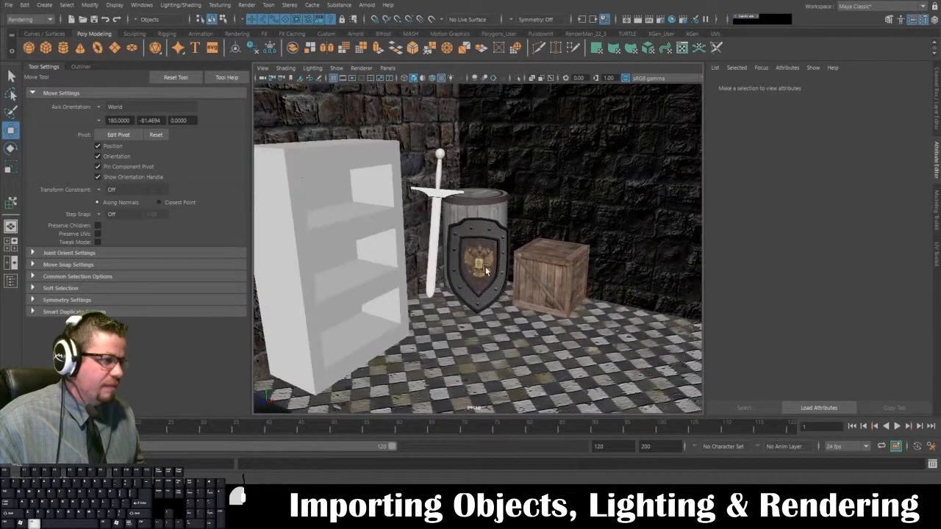
right_click_drag(567, 300, 504, 244, "alt")
Step: Check which material type is assigned to the walls, bookshelf, sword, barrel, shield, crate and floor
left_click(398, 160)
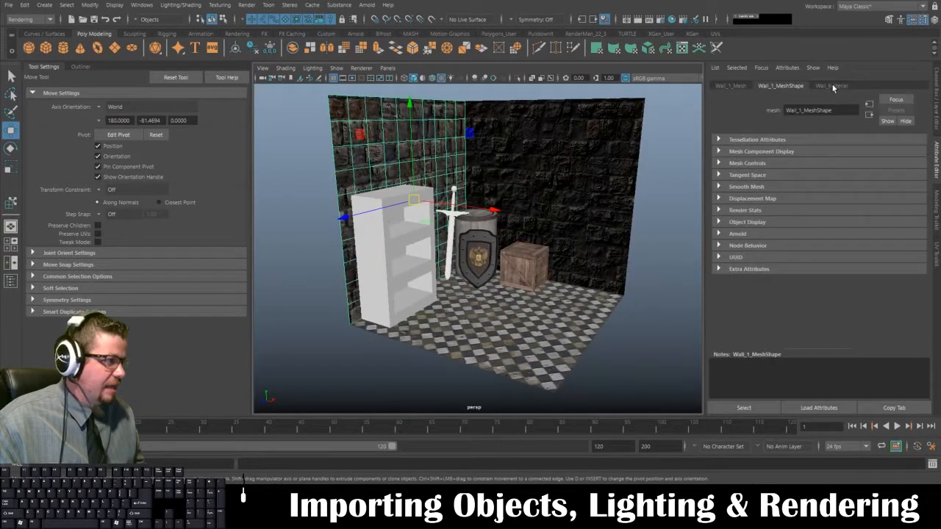
left_click(833, 86)
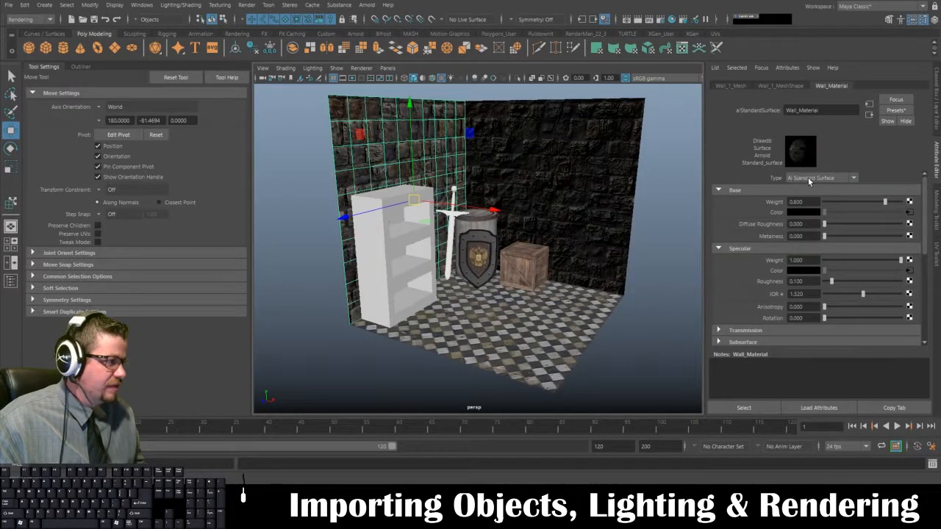
left_click(391, 267)
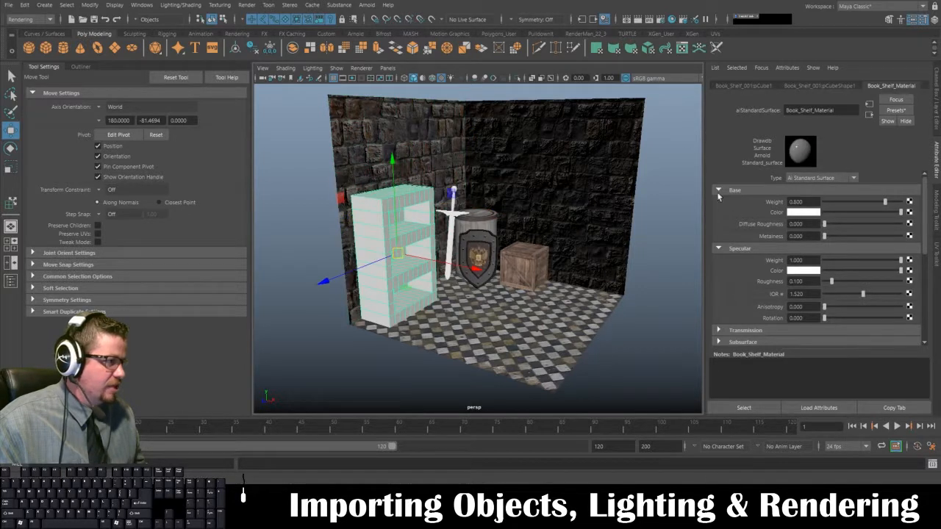
left_click(447, 219)
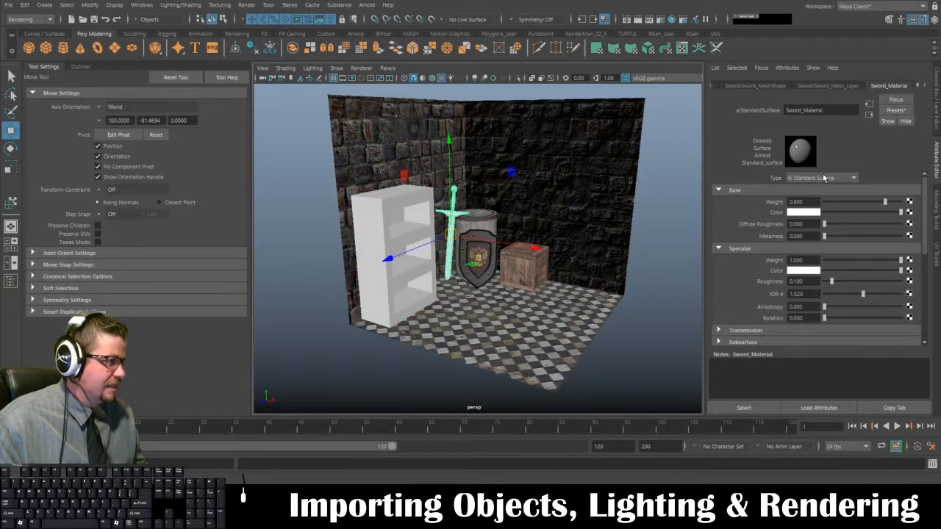
left_click(488, 221)
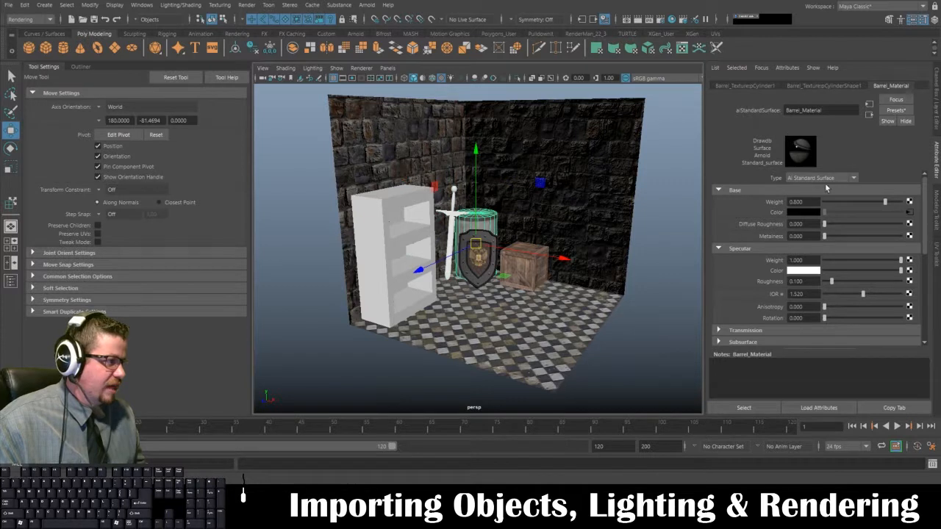
left_click(481, 266)
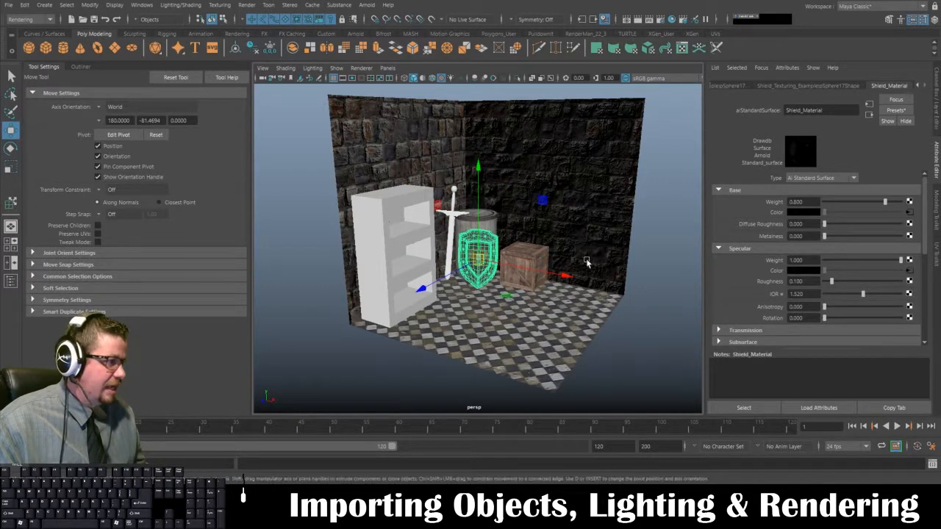
left_click(551, 262)
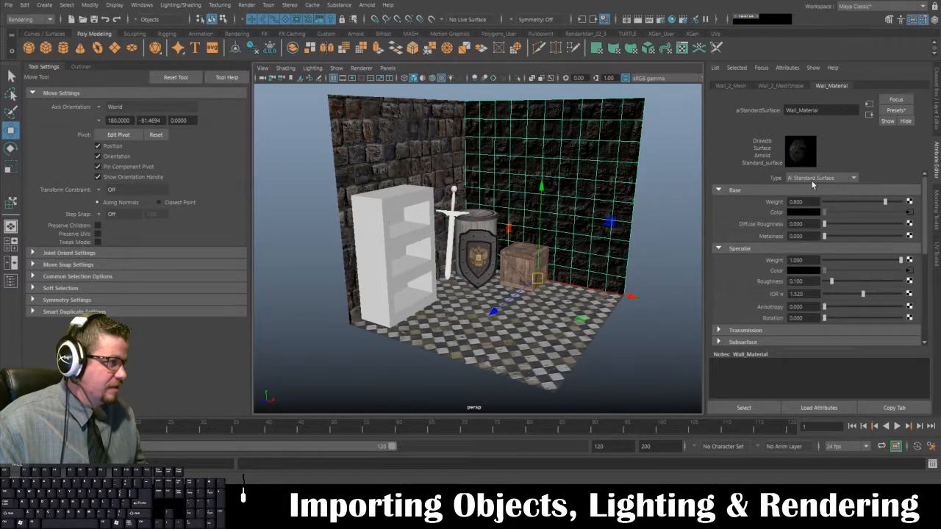
left_click(528, 261)
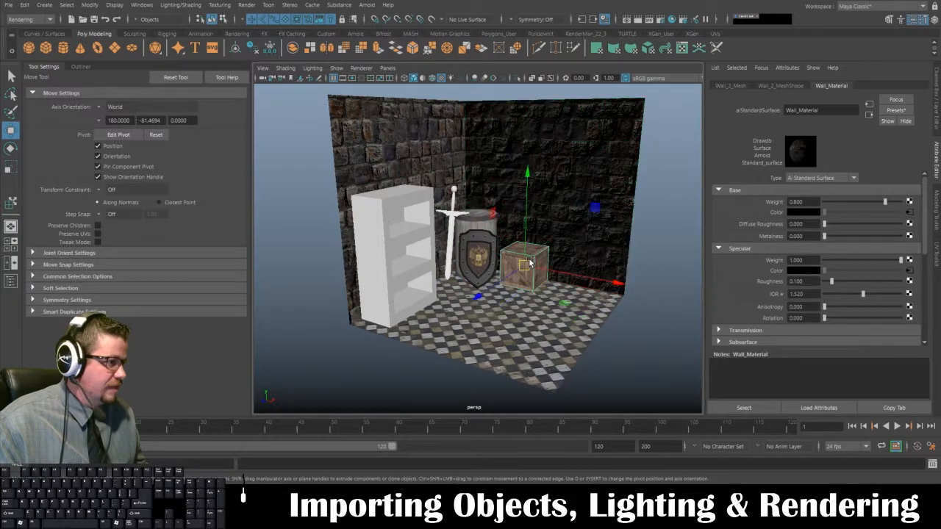
left_click(510, 303)
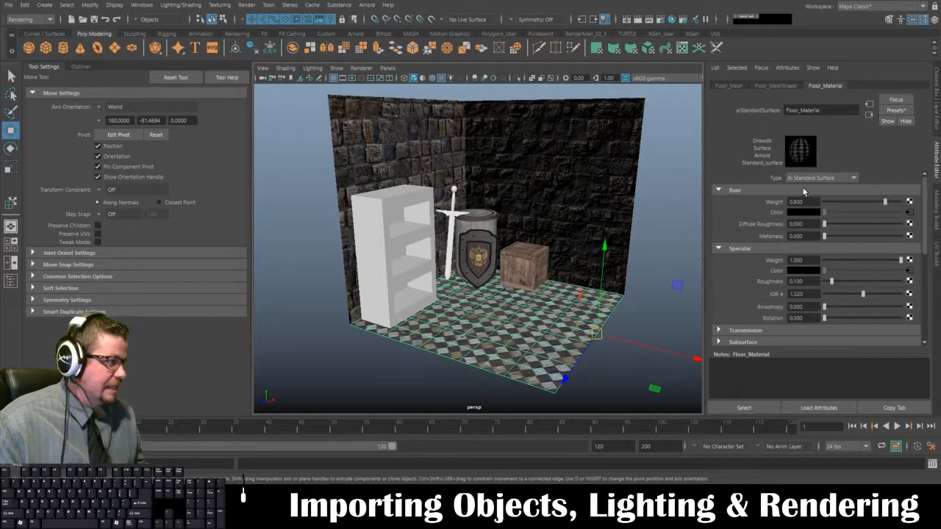
left_click(667, 244)
Step: Examine how far the walls and floor extend around the props
scroll(515, 246, "down", 3)
scroll(492, 239, "up", 5)
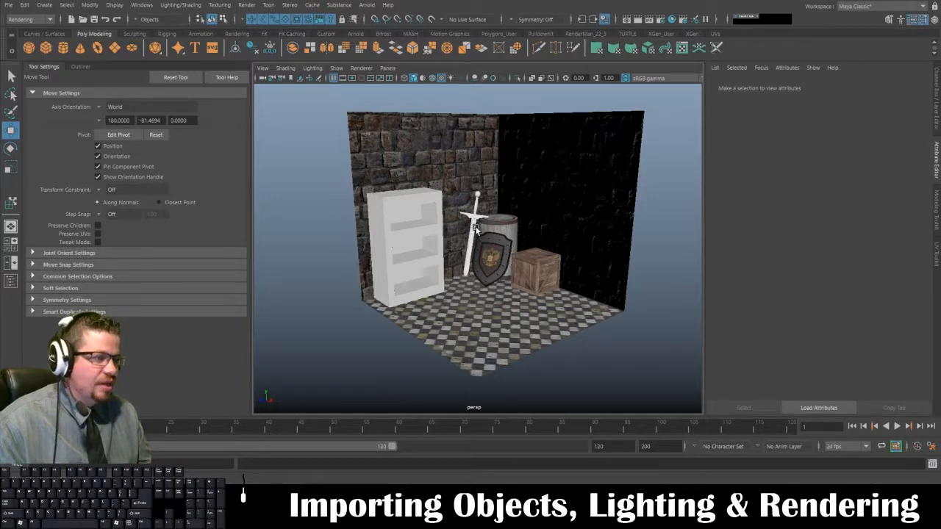
left_click_drag(475, 230, 435, 237, "alt")
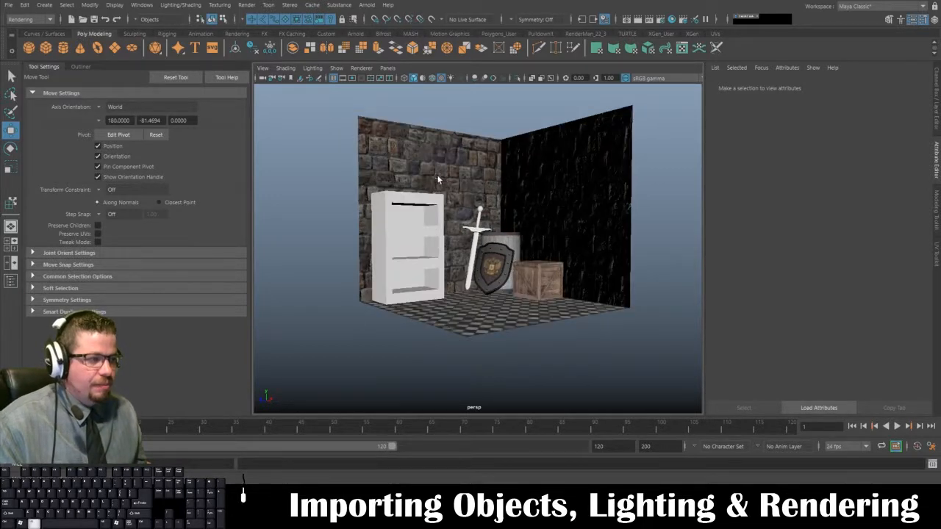
left_click_drag(440, 184, 445, 212, "alt")
right_click_drag(445, 211, 485, 228, "alt")
left_click_drag(485, 228, 471, 254, "alt")
right_click_drag(471, 254, 437, 204, "alt")
left_click_drag(437, 205, 423, 187, "alt")
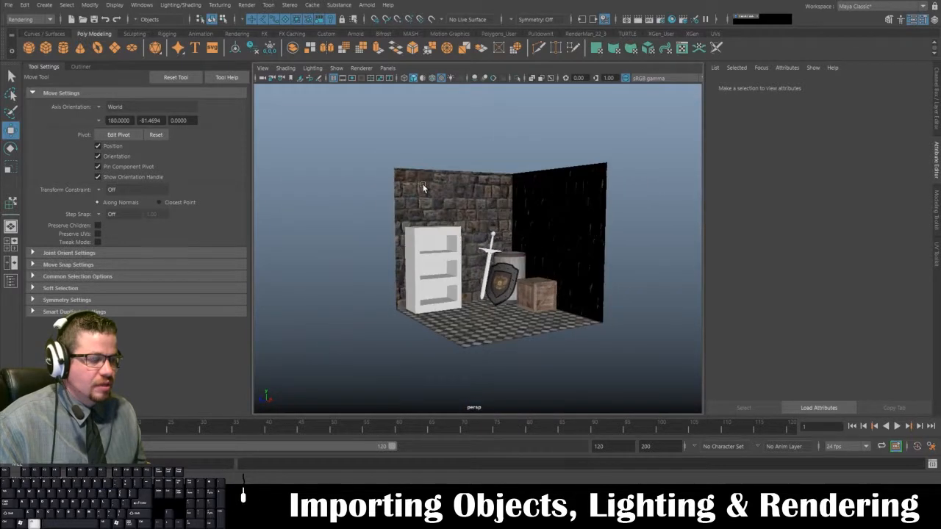
right_click_drag(423, 186, 465, 247, "alt")
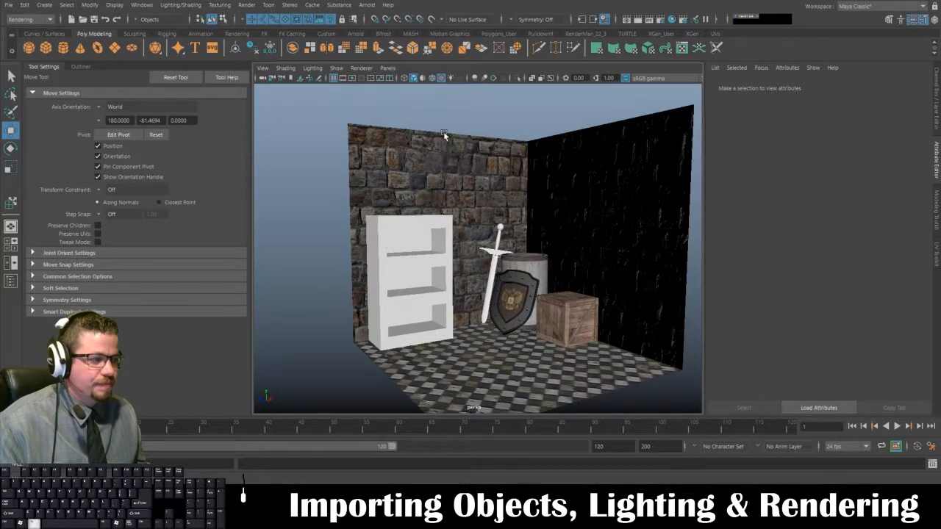
middle_click_drag(444, 135, 414, 80, "alt")
left_click_drag(414, 110, 416, 148, "alt")
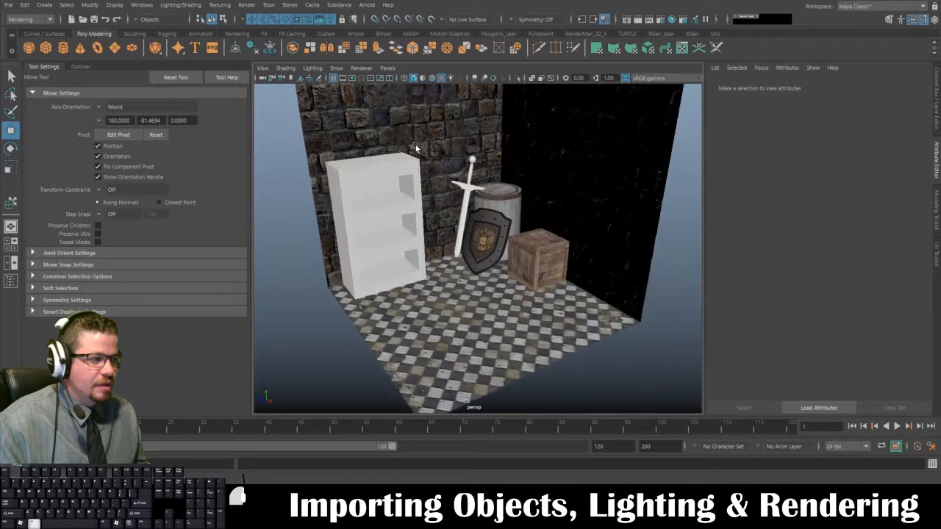
left_click(429, 132)
right_click_drag(428, 132, 408, 117, "alt")
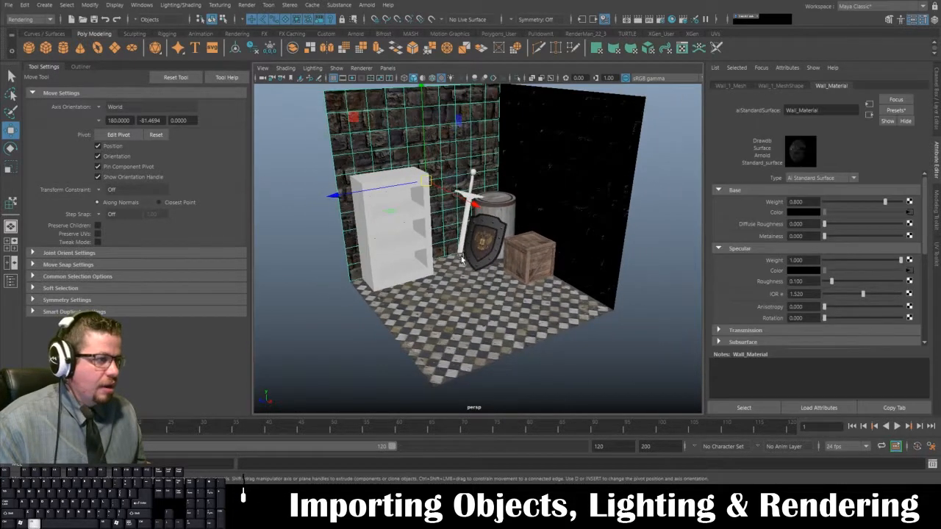
left_click_drag(408, 116, 435, 117, "alt")
Step: Duplicate the checkered floor and move the copy along the Z axis, clear of the original on the bookshelf side
left_click(515, 314)
left_click_drag(637, 333, 447, 275, "alt")
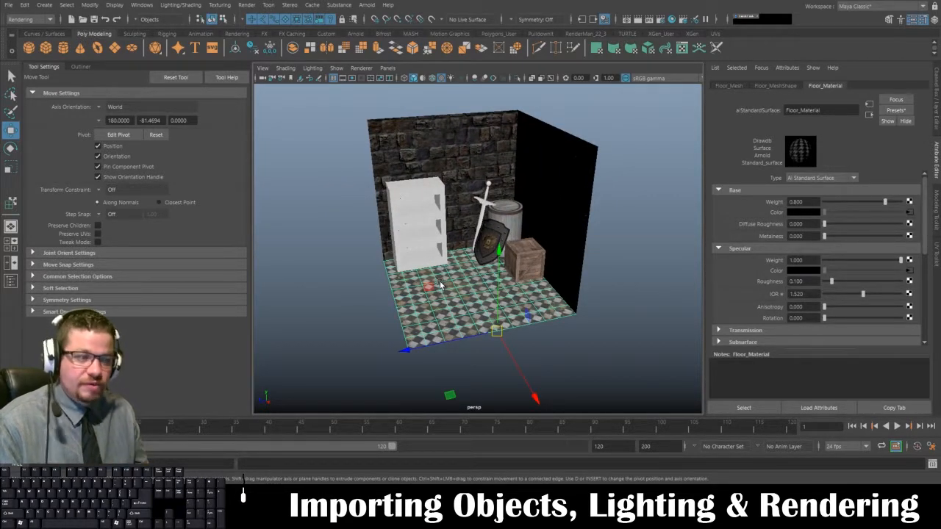
left_click_drag(439, 284, 491, 261, "alt")
middle_click_drag(492, 260, 537, 306, "alt")
right_click_drag(538, 307, 496, 277, "alt")
left_click_drag(495, 278, 466, 245, "alt")
right_click_drag(466, 246, 476, 283, "alt")
middle_click_drag(476, 283, 480, 296, "alt")
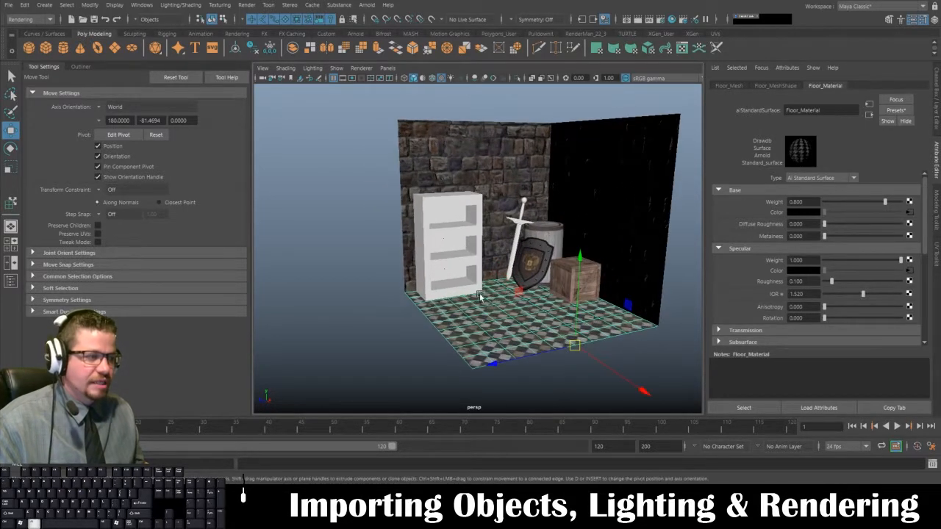
key("ctrl+d")
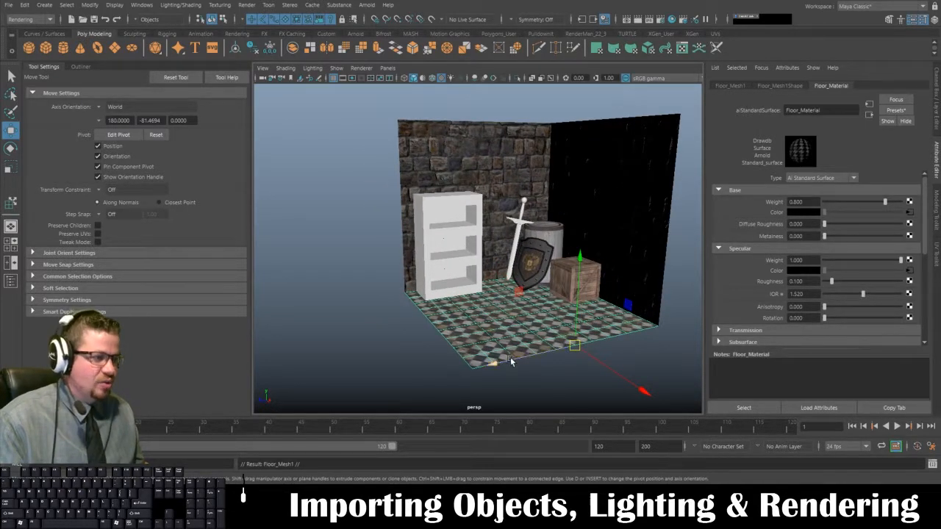
left_click_drag(513, 361, 236, 410)
left_click(527, 382)
Step: Snap the floor copy's pivot to its front corner vertex nearest the original floor
left_click_drag(510, 356, 510, 382, "alt")
middle_click_drag(510, 367, 550, 262, "alt")
right_click_drag(549, 262, 610, 272, "alt")
left_click(500, 262)
left_click_drag(503, 272, 527, 275, "alt")
right_click_drag(527, 275, 314, 318, "alt")
mouse_move(278, 304)
left_mouse_down()
mouse_move(246, 304)
mouse_move(289, 294)
left_mouse_up()
key("d")
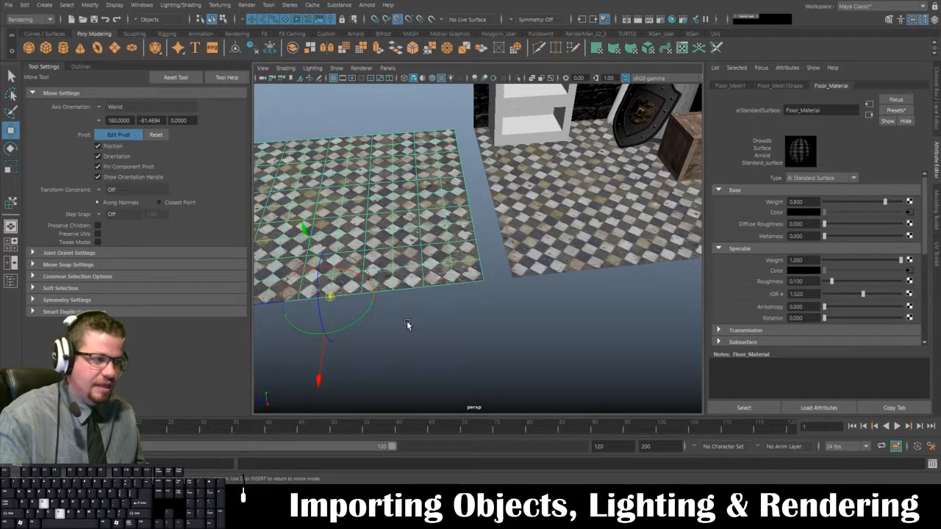
left_click_drag(262, 304, 484, 293)
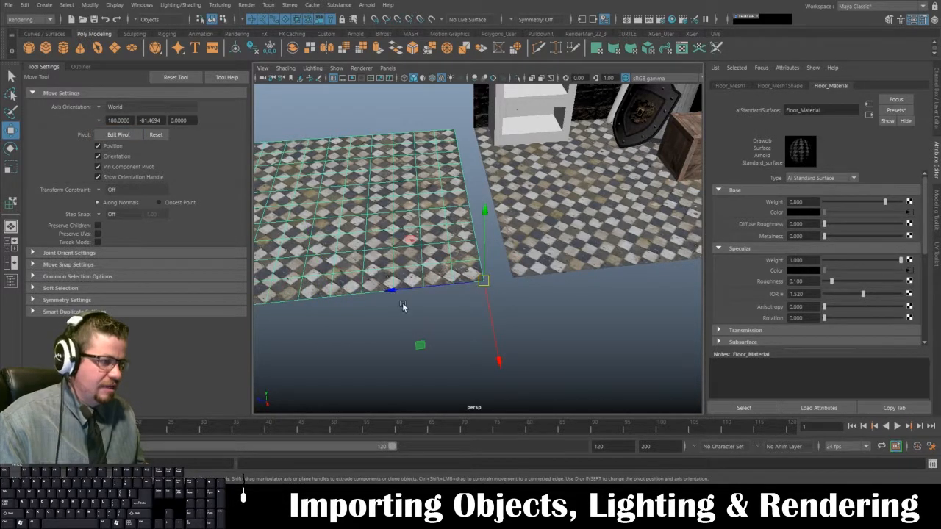
Step: Vertex-snap the floor copy along Z to the original floor's edge so the two meet without a gap, and inspect the seam
key("v")
left_click_drag(391, 291, 460, 289)
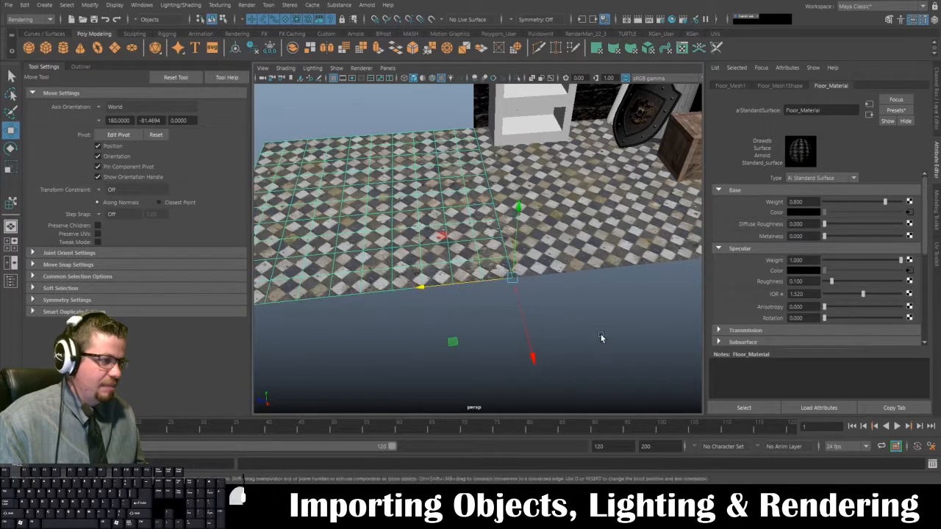
left_click(601, 338)
left_click_drag(519, 338, 475, 294, "alt")
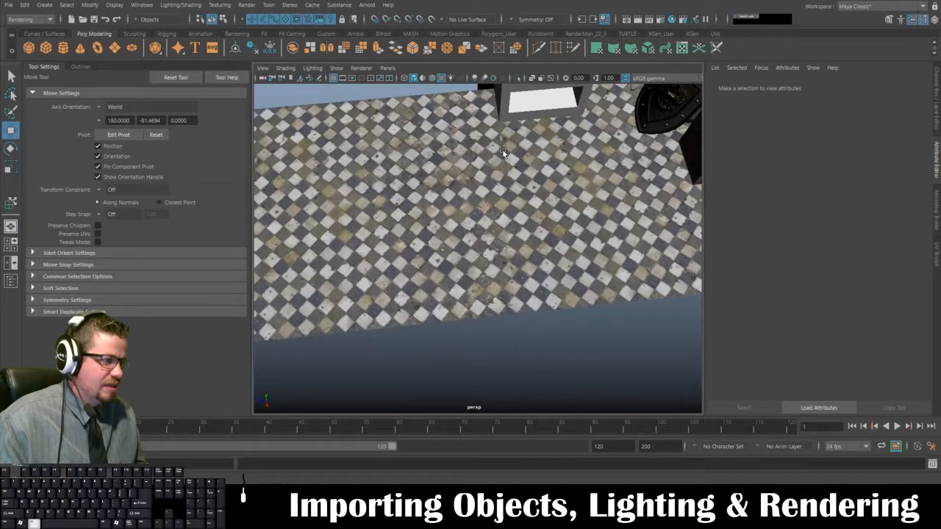
left_click_drag(446, 250, 452, 236, "alt")
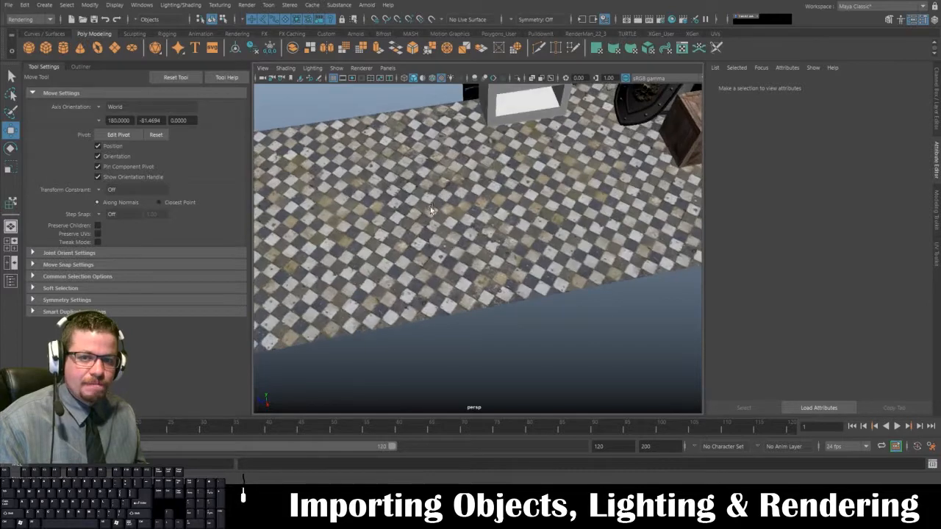
left_click_drag(430, 206, 449, 196, "alt")
Step: Duplicate the brick wall behind the bookshelf and move the copy along the Z axis over the added floor, clear of the original
left_click(576, 113)
left_click_drag(576, 112, 138, 263, "alt")
key("ctrl+d")
middle_click_drag(342, 257, 456, 230, "alt")
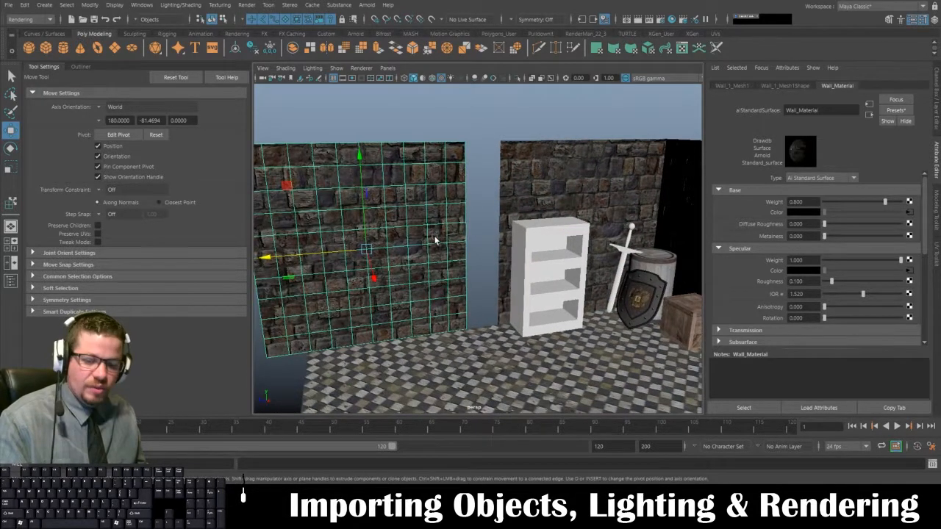
Step: Snap the wall copy's pivot to its edge facing the original wall
key("d")
key("v")
left_click_drag(270, 258, 471, 256)
key("v")
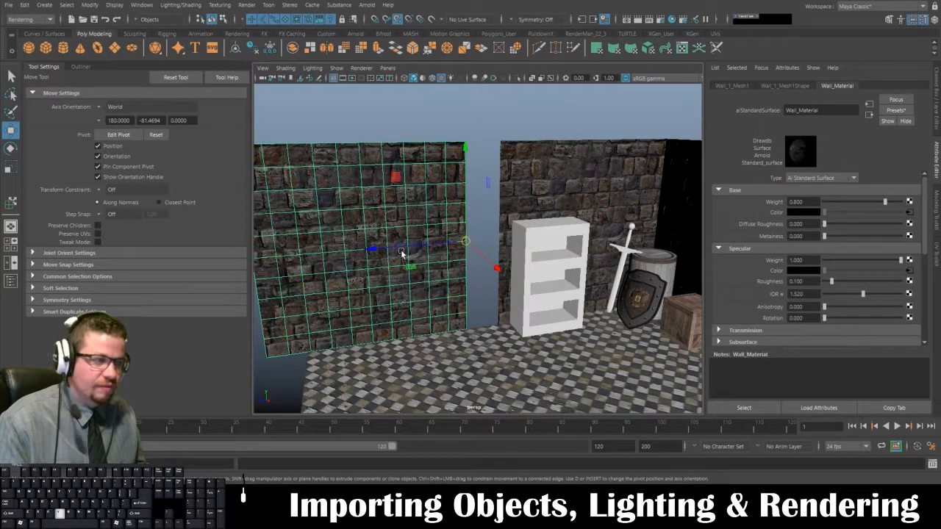
Step: Vertex-snap the wall copy along Z to the original wall's edge without a gap, and inspect the seam above the floor
left_click_drag(381, 248, 488, 249)
left_click(466, 127)
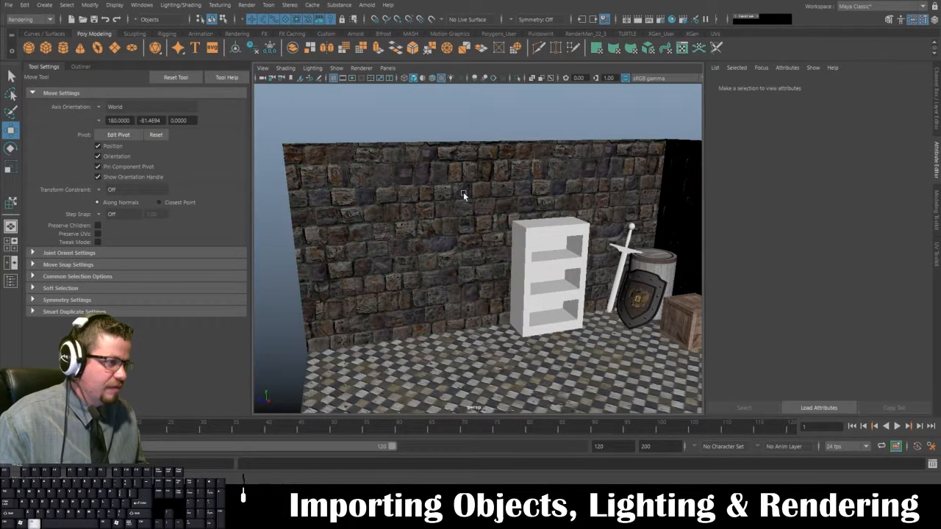
left_click_drag(464, 196, 445, 191, "alt")
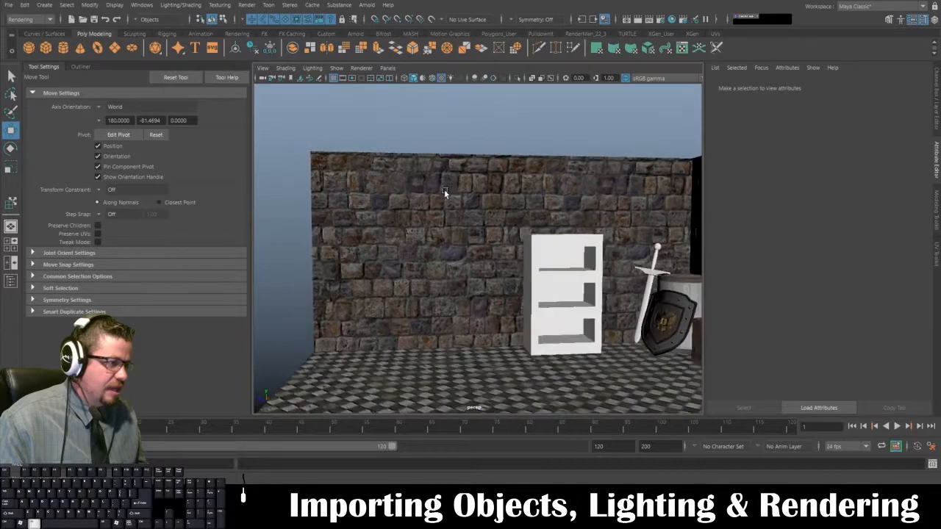
right_click_drag(444, 191, 516, 319, "alt")
left_click_drag(515, 319, 511, 300, "alt")
left_click(510, 300)
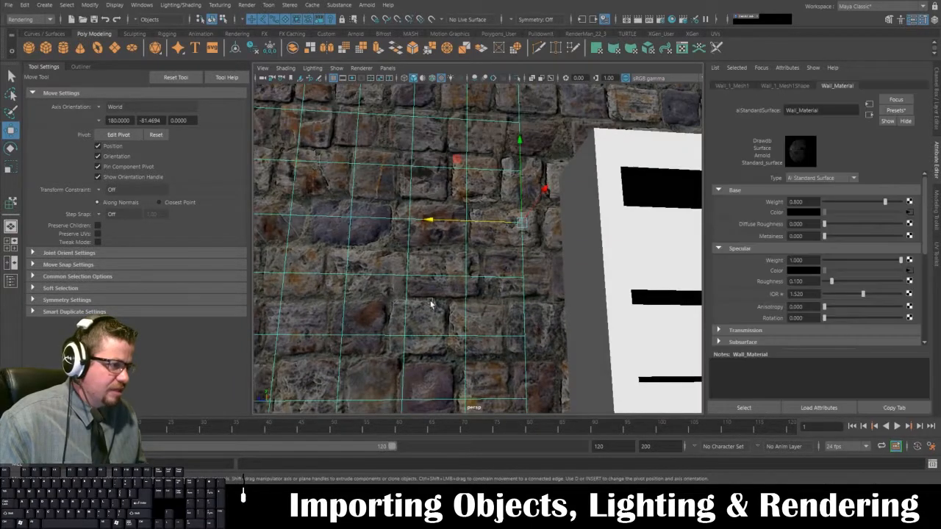
left_click(549, 295)
right_click_drag(548, 323, 459, 150, "alt")
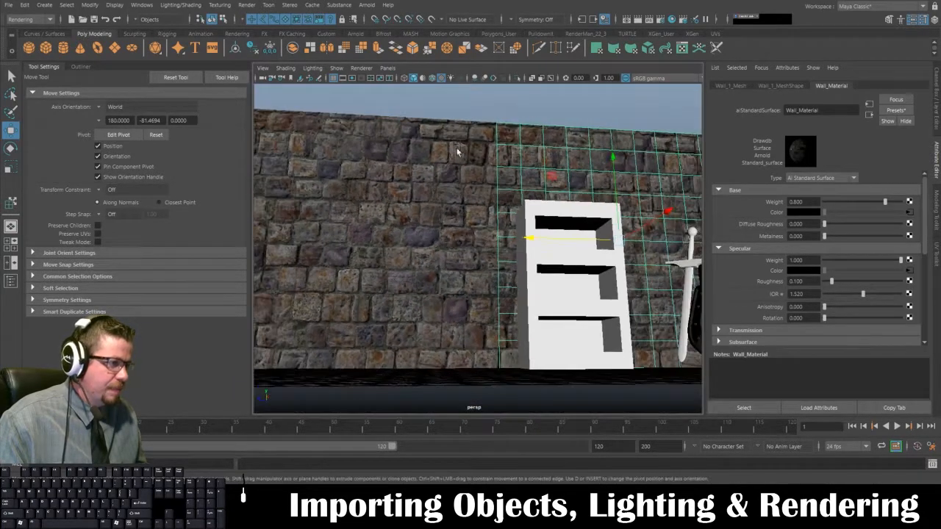
left_click(489, 107)
Step: Examine the extended room and its props from several angles, framing the bookshelf, sword, shield, barrel and crate
left_click_drag(492, 130, 540, 197, "alt")
right_click_drag(540, 196, 479, 182, "alt")
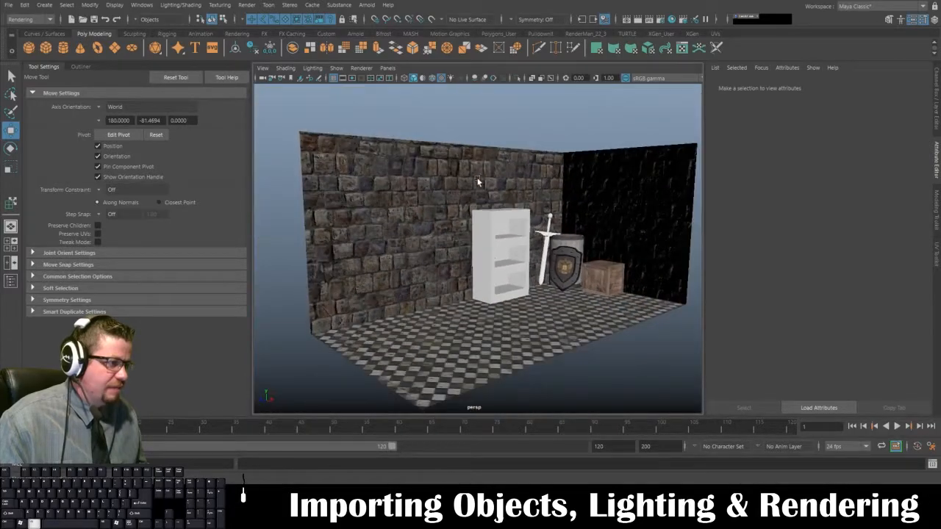
left_click_drag(479, 181, 397, 151, "alt")
right_click_drag(397, 150, 515, 254, "alt")
left_click_drag(514, 254, 484, 231, "alt")
middle_click_drag(484, 230, 510, 253, "alt")
right_click_drag(510, 253, 519, 263, "alt")
middle_click_drag(519, 263, 475, 198, "alt")
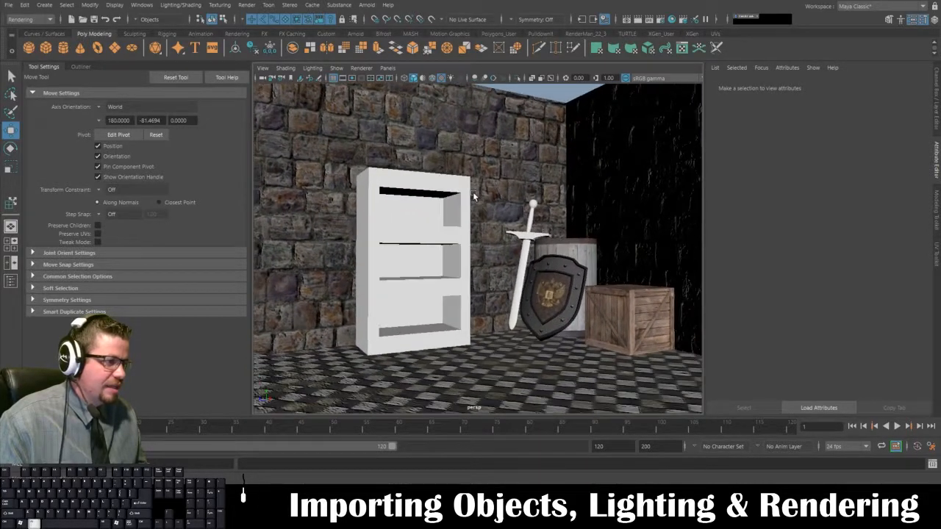
right_click_drag(475, 198, 472, 207, "alt")
middle_click_drag(472, 207, 461, 192, "alt")
right_click_drag(515, 132, 420, 162, "alt")
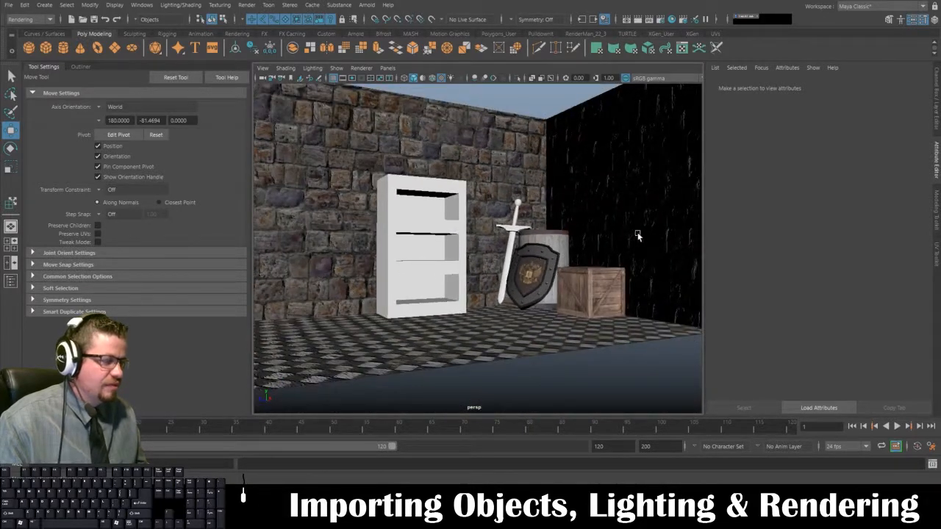
right_click_drag(600, 364, 540, 305, "alt")
left_click_drag(540, 305, 470, 316, "alt")
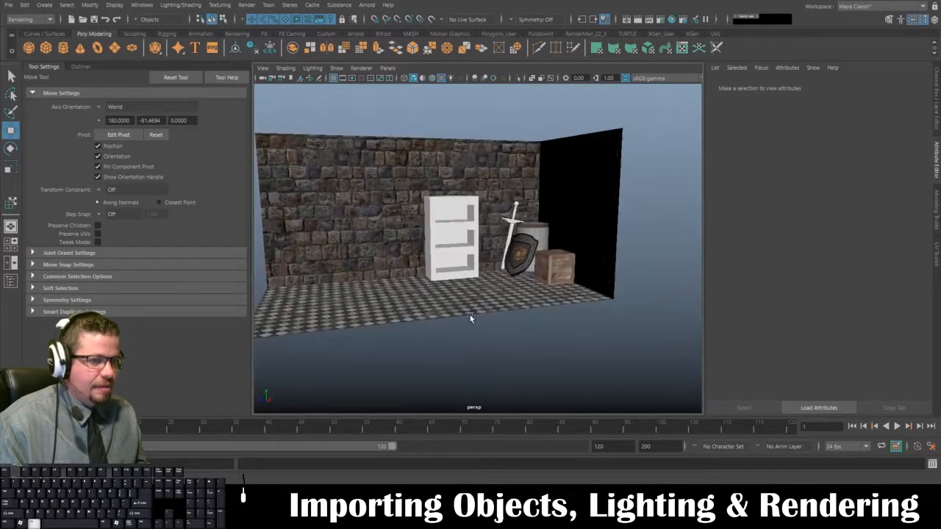
left_click_drag(378, 296, 456, 254, "alt")
scroll(485, 294, "up", 3)
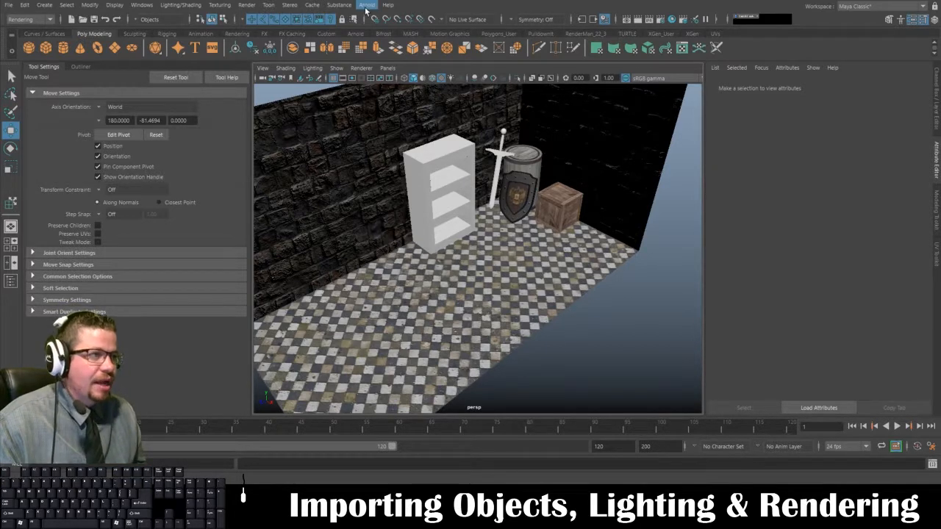
left_click_drag(565, 320, 526, 250, "alt")
right_click_drag(526, 250, 569, 283, "alt")
middle_click_drag(569, 284, 574, 347, "alt")
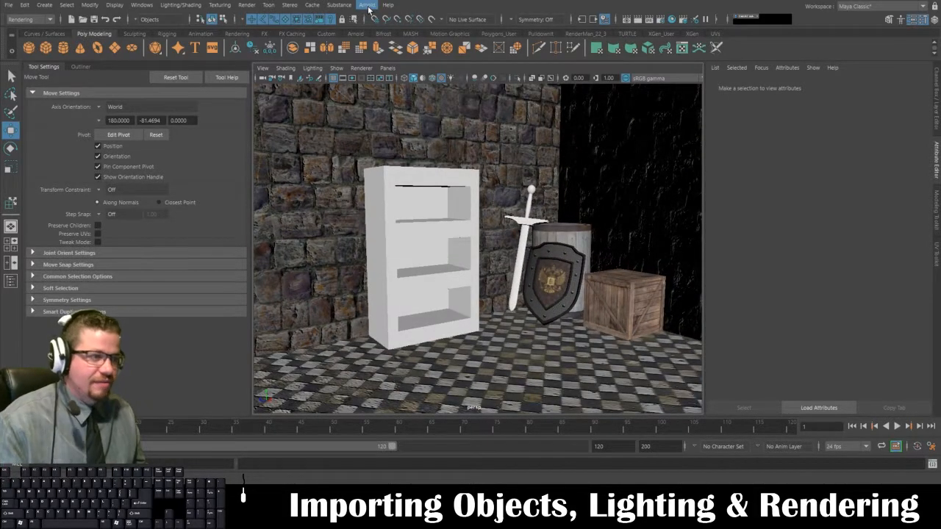
Step: Preview the unlit room using all scene lights, and return to textured display with default lighting
key("7")
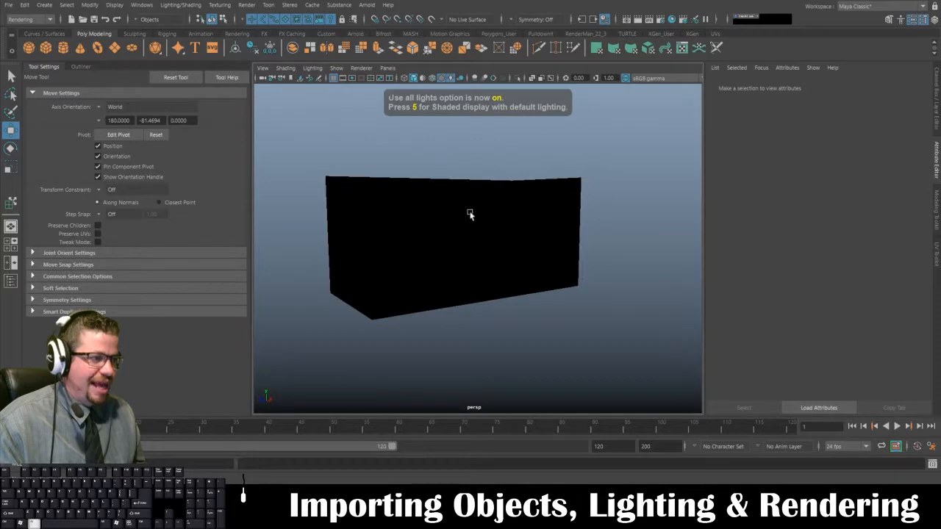
scroll(470, 214, "up", 5)
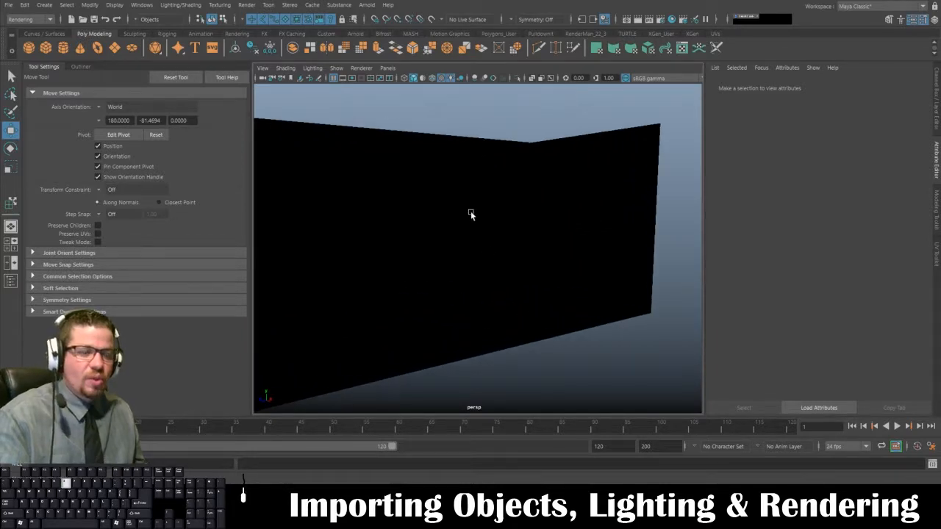
key("6")
right_click_drag(449, 203, 500, 311, "alt")
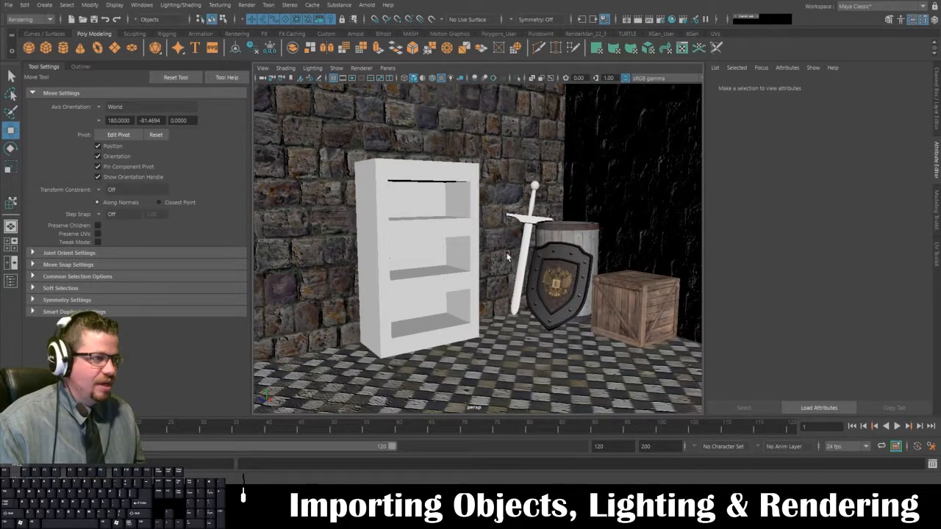
Step: Create an Arnold area light and raise it to about 12.7 in Y above the floor
left_click(364, 5)
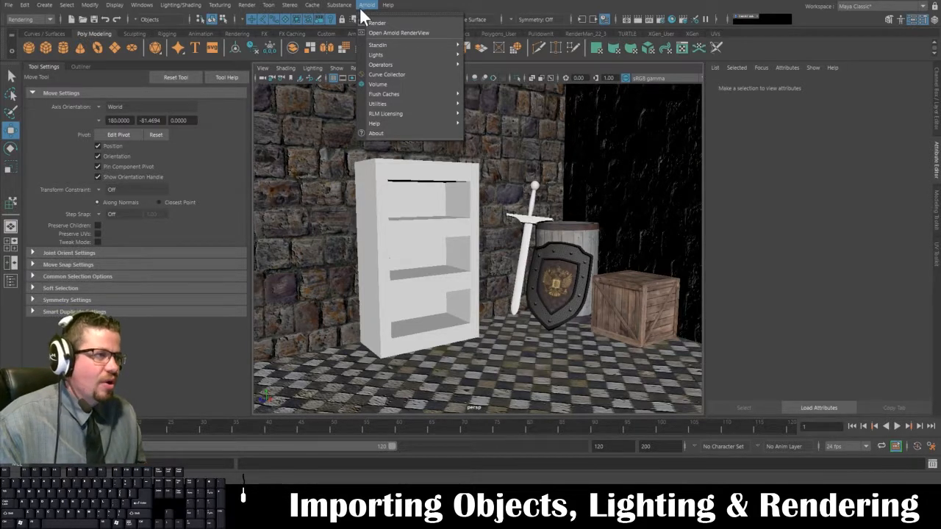
mouse_move(382, 56)
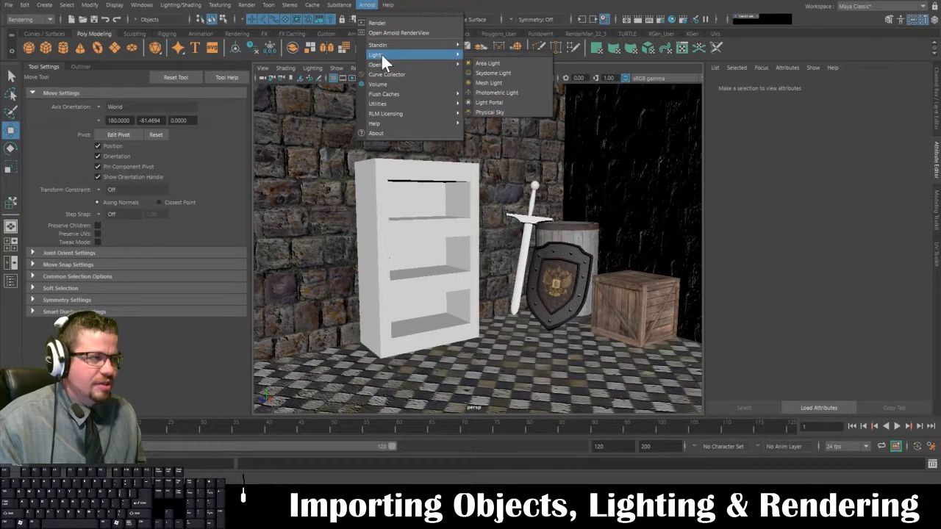
left_click(485, 64)
right_click_drag(533, 222, 510, 230, "alt")
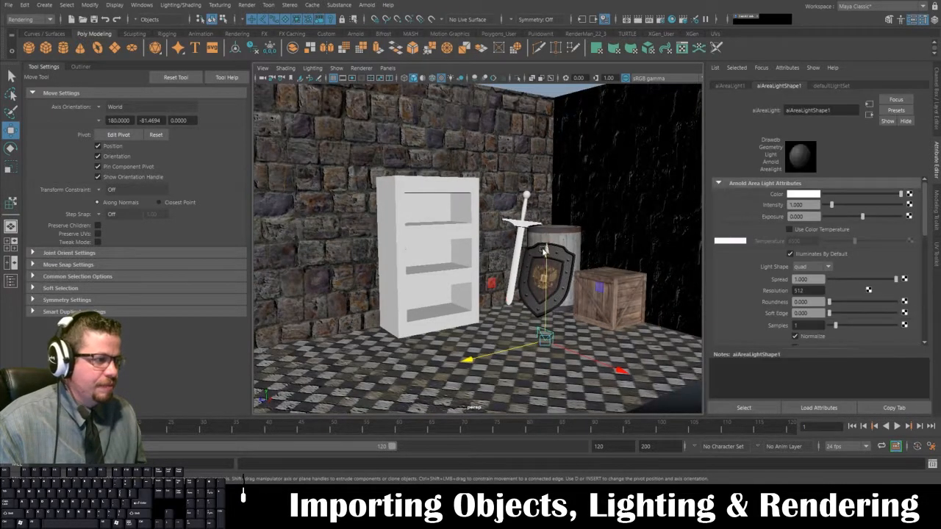
left_click_drag(545, 254, 549, 104)
Step: Rotate the area light to -90 in X so it points straight down, and check the rotation value
left_click_drag(555, 192, 521, 162, "alt")
key("e")
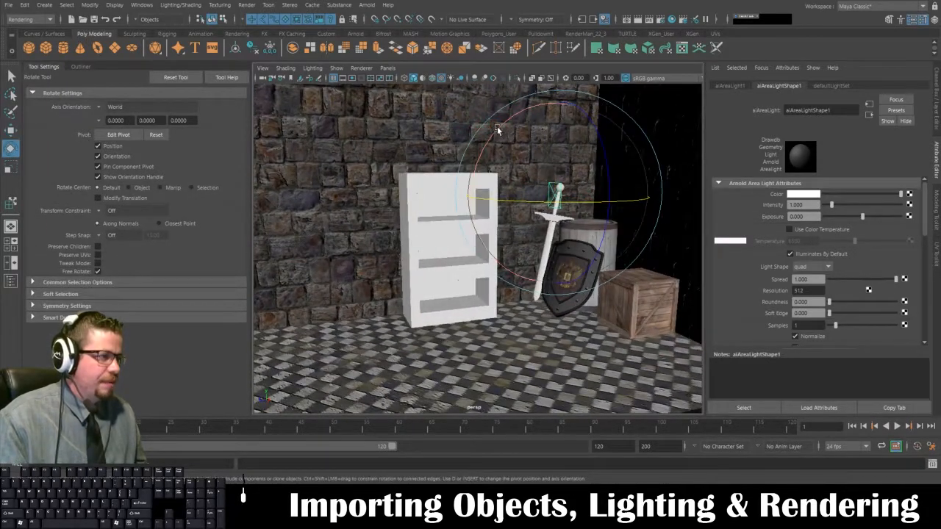
left_click_drag(495, 126, 671, 123)
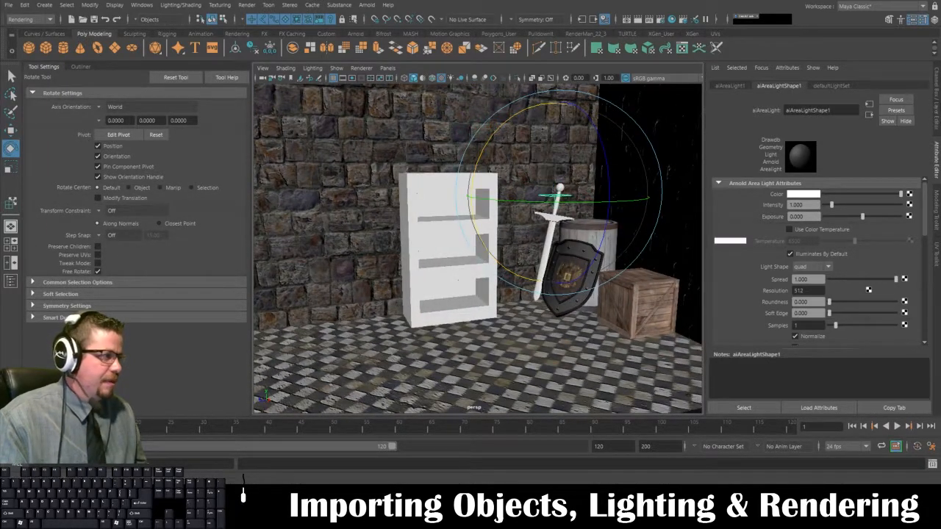
left_click(937, 104)
left_click(912, 119)
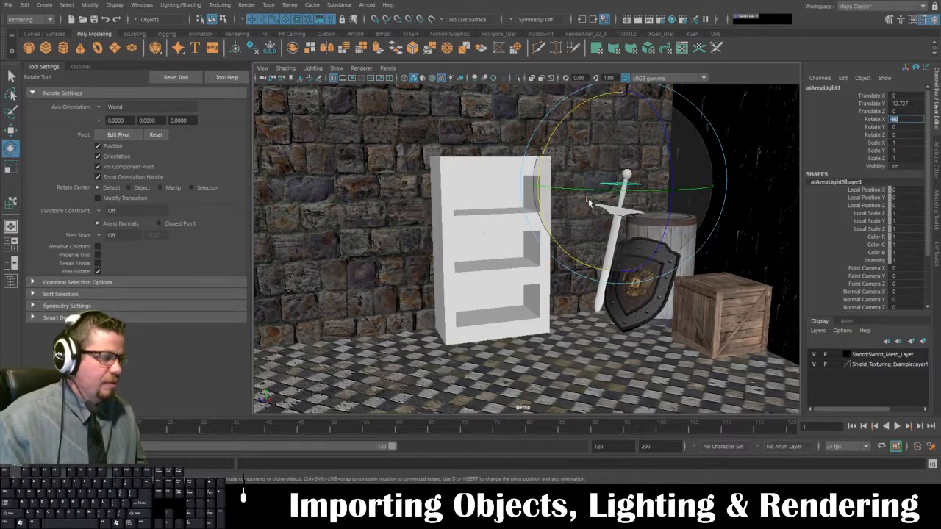
Step: Switch the viewport to use all lights and lower the area light to about 2.5 in Y, close to the floor
left_click_drag(571, 227, 583, 223, "alt")
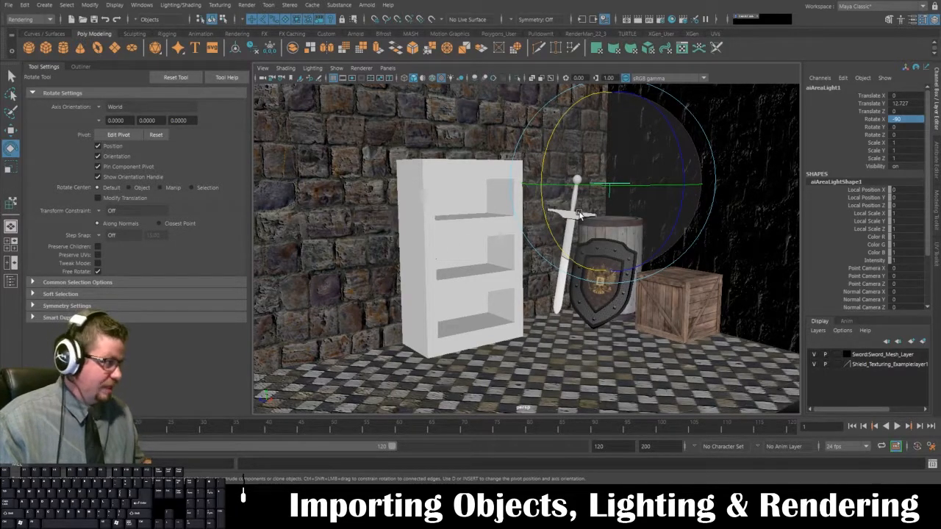
left_click_drag(604, 239, 609, 241, "alt")
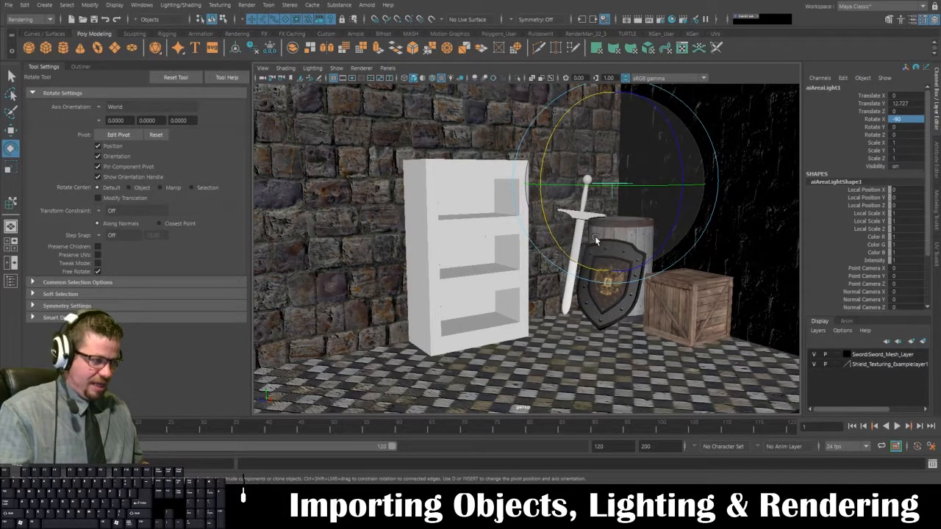
key("7")
left_click_drag(591, 245, 554, 284, "alt")
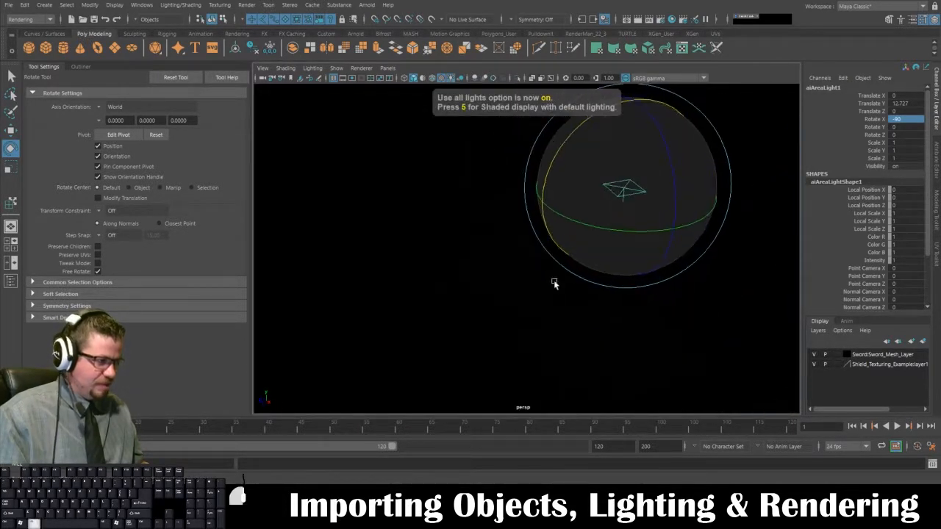
key("w")
left_click_drag(627, 104, 607, 261)
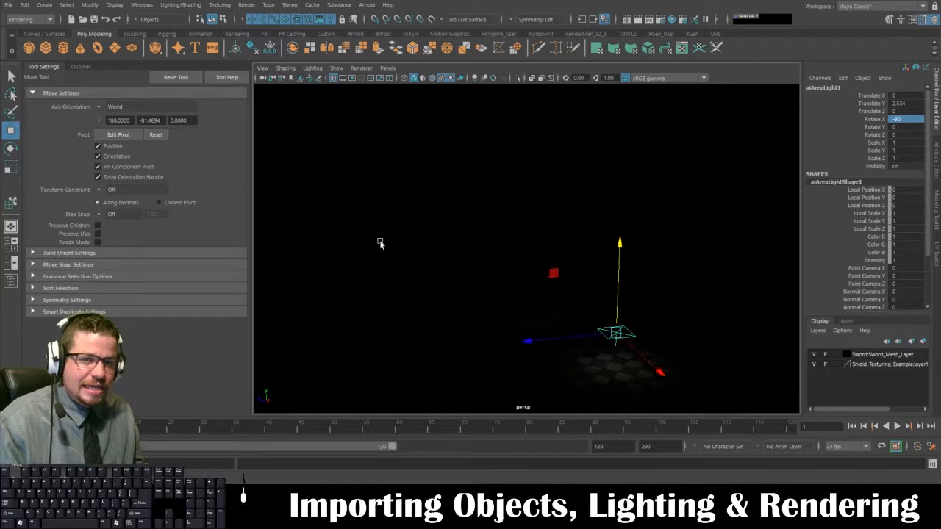
Step: Set the area light's intensity to 10 and raise the light back up above the props
left_click(935, 155)
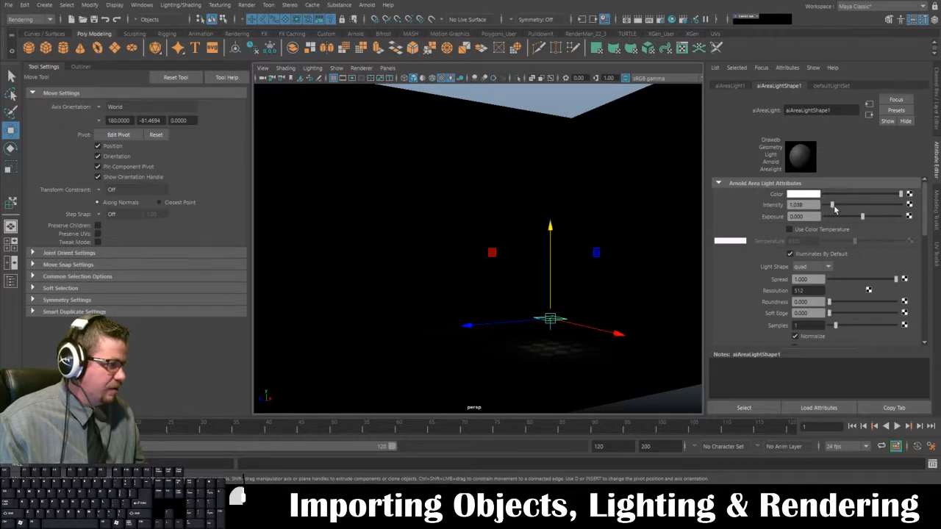
left_click_drag(833, 207, 928, 214)
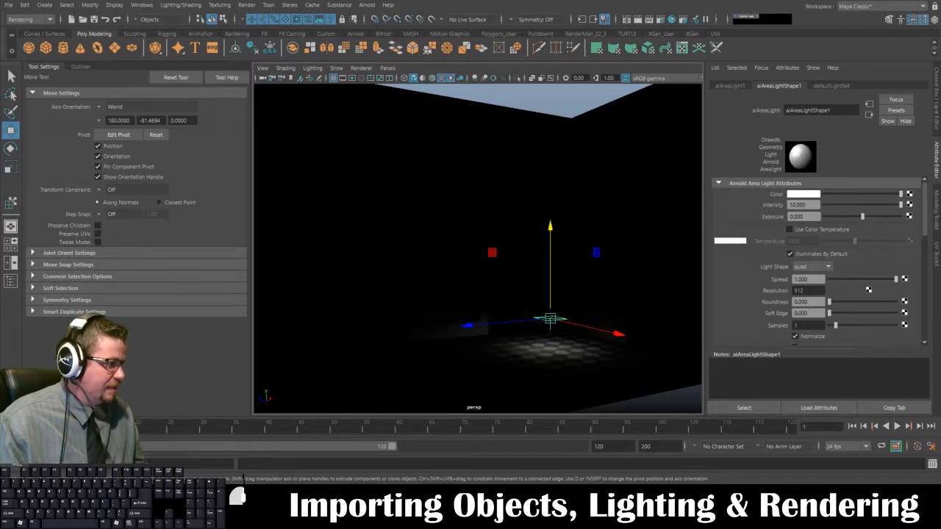
left_click_drag(547, 224, 553, 113)
left_click_drag(435, 228, 525, 205, "alt")
left_click(419, 216)
left_click(535, 268)
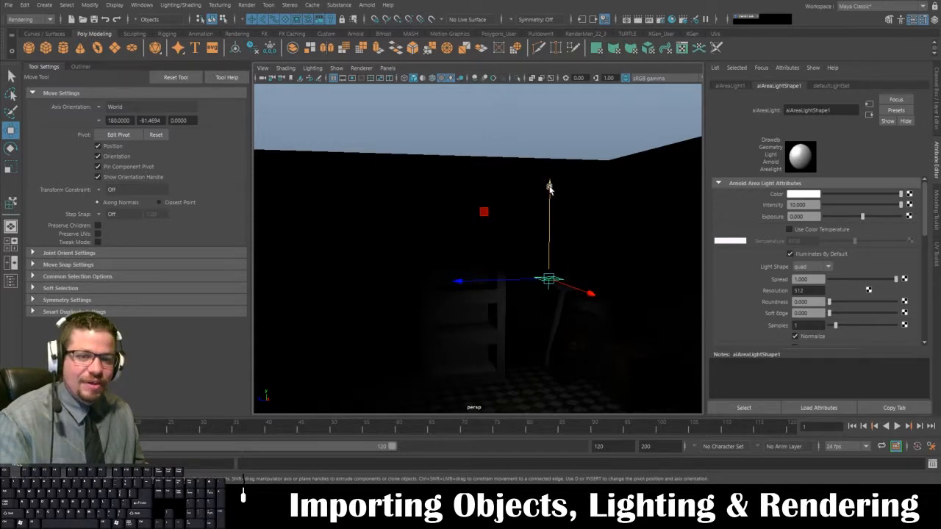
Step: Compare the textured display with the all-lights display, and reposition the area light high above the props
key("6")
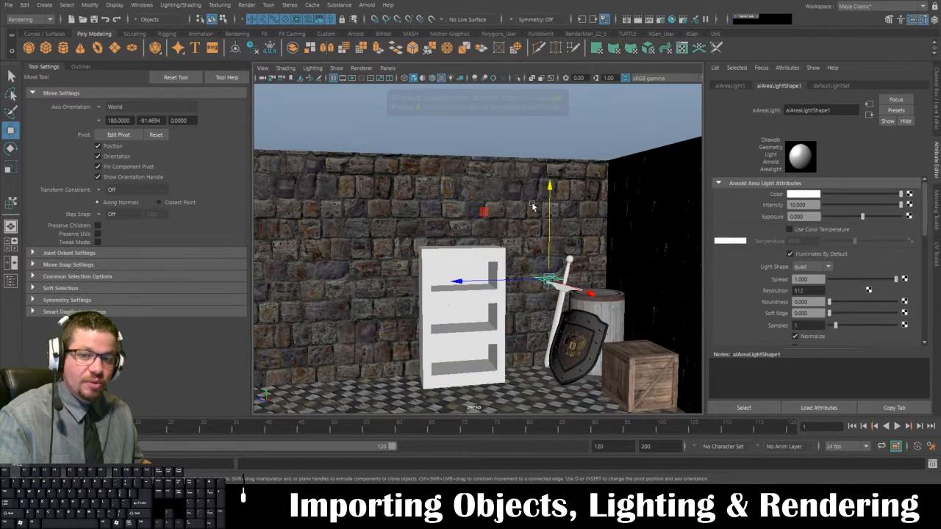
key("7")
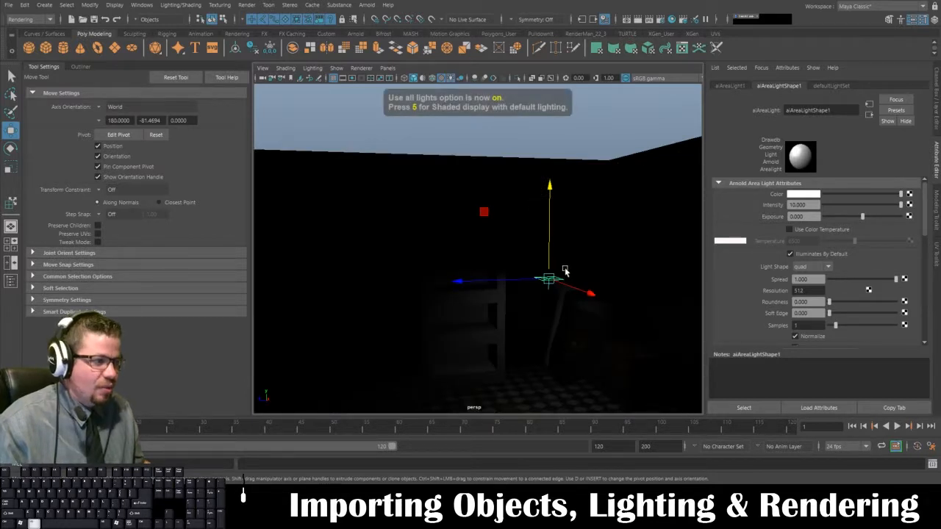
mouse_move(566, 272)
left_mouse_down("alt")
mouse_move(582, 267)
mouse_move(549, 207)
mouse_move(583, 256)
mouse_move(571, 256)
left_mouse_up("alt")
left_click_drag(630, 161, 636, 209)
Step: Try tilting the area light about X toward the wall, and undo the rotation
key("e")
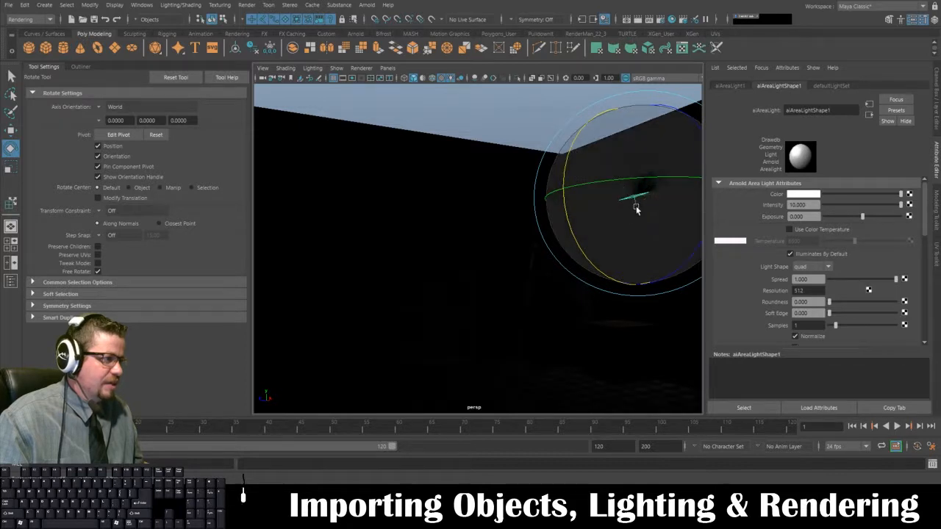
left_click_drag(576, 157, 580, 190)
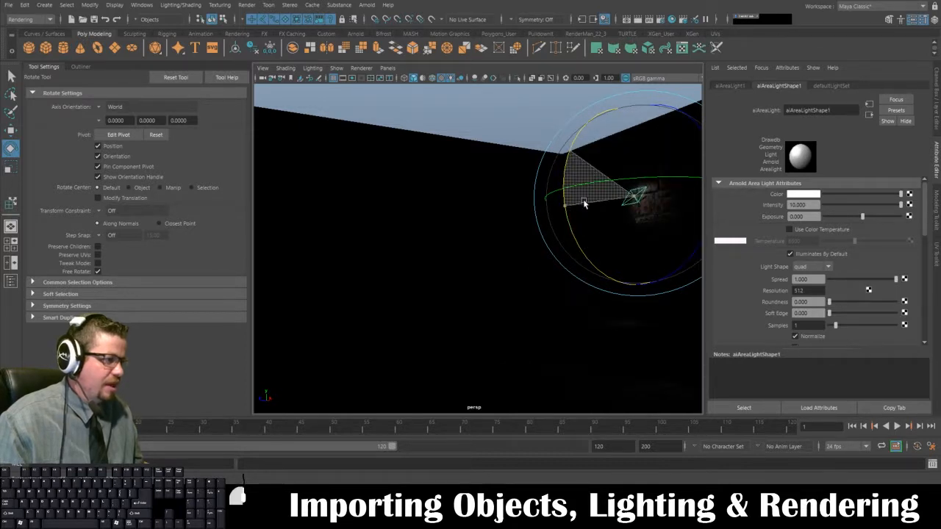
key("ctrl+z")
Step: Try scaling the area light up uniformly by about 4.6 times, and undo the scaling
left_click_drag(585, 174, 561, 209, "alt")
key("r")
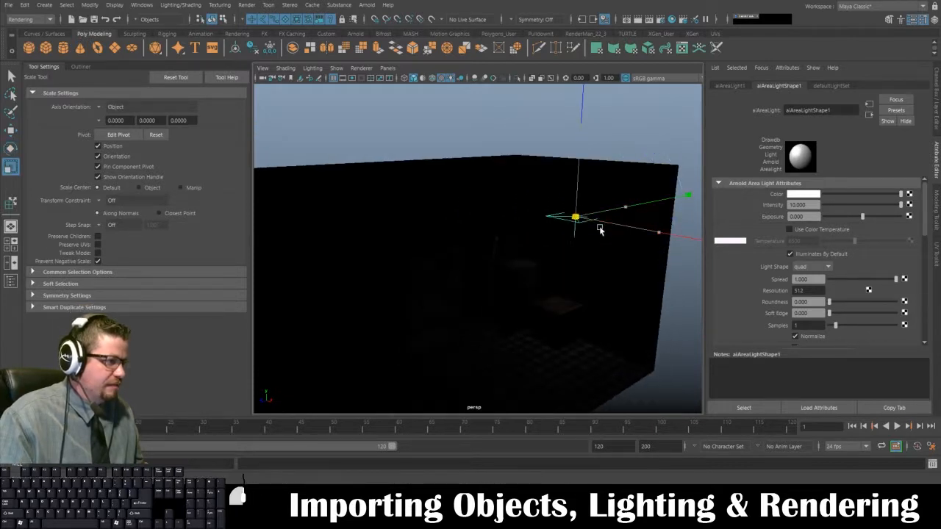
left_click_drag(757, 190, 655, 193)
key("ctrl+z")
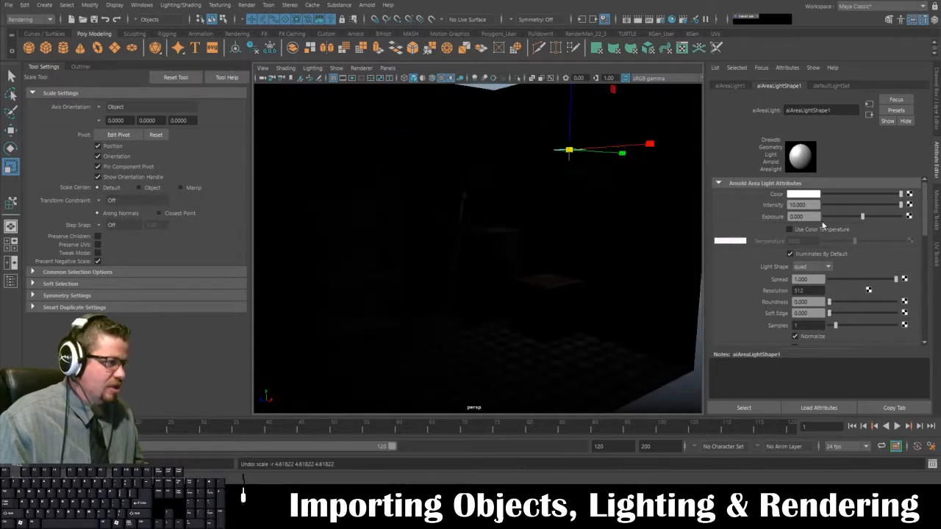
Step: Try an exposure of 5 on the area light, and revert it to 0
left_click(860, 217)
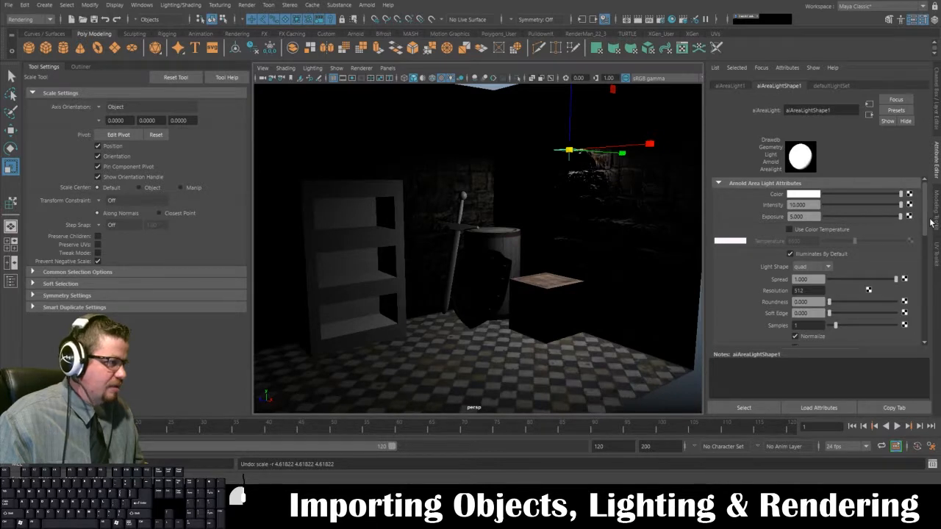
left_click_drag(902, 221, 863, 220)
key("ctrl+z")
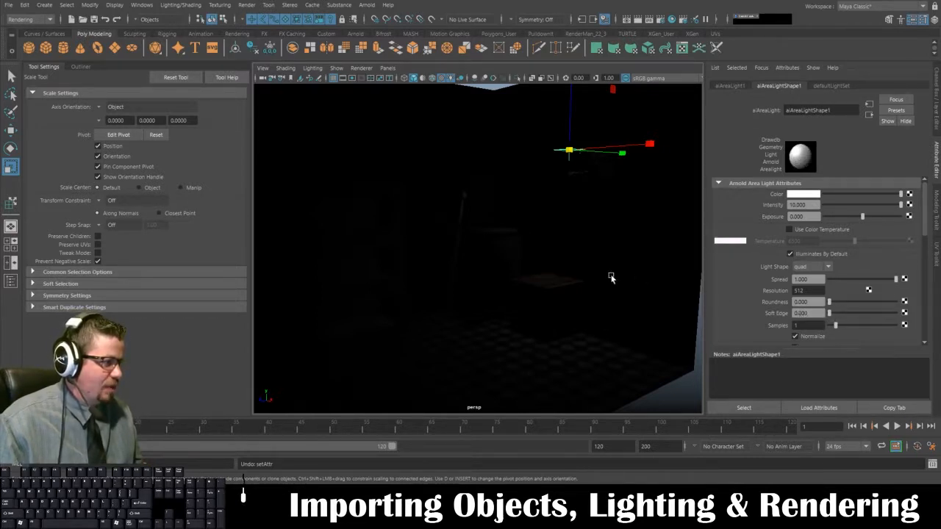
scroll(752, 279, "down", 3)
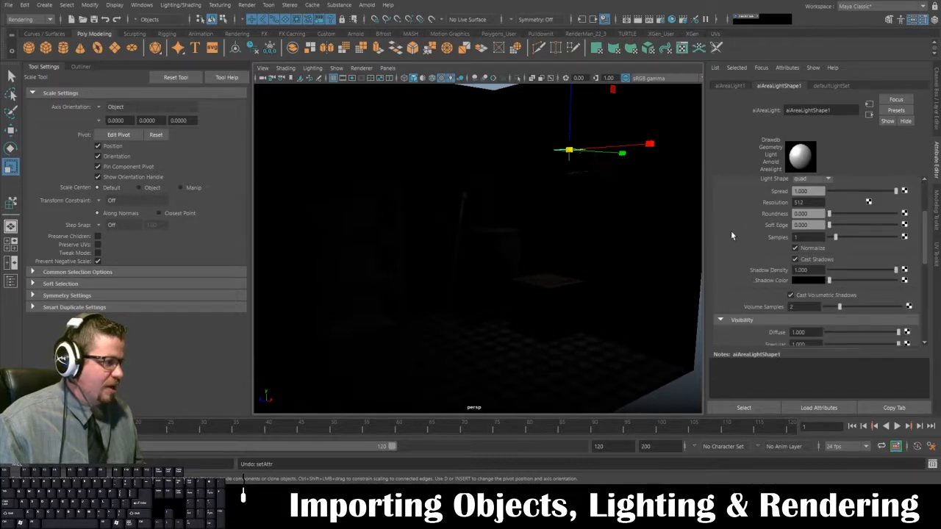
Step: Raise the area light higher above the props
scroll(733, 297, "up", 3)
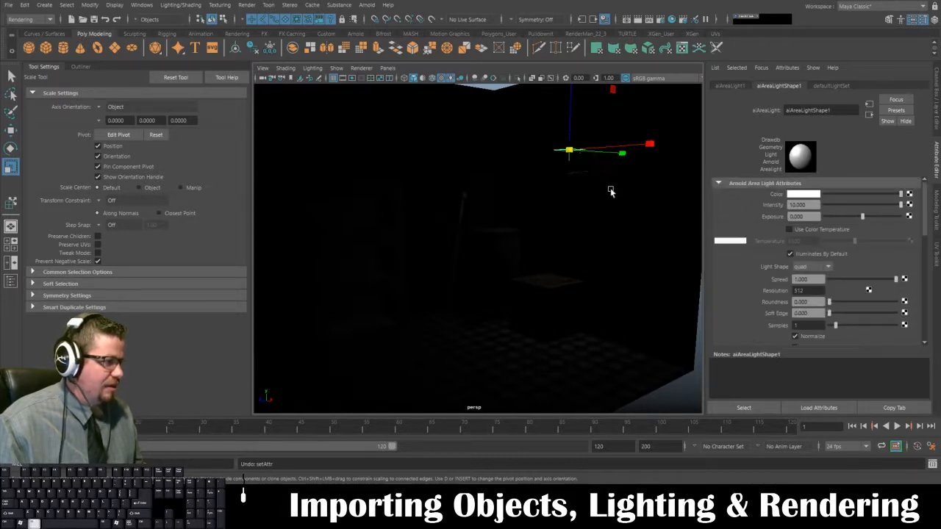
left_click_drag(611, 191, 586, 235, "alt")
key("w")
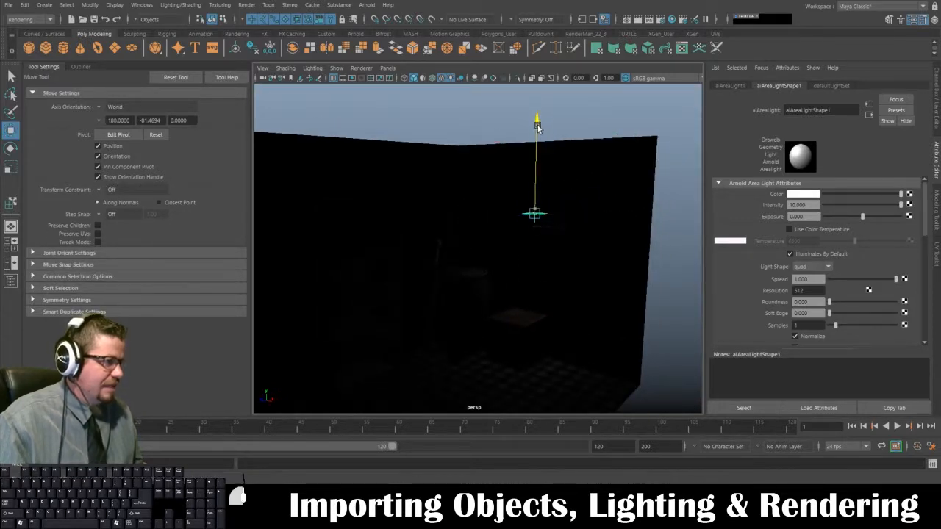
left_click_drag(544, 136, 532, 103)
left_click_drag(537, 199, 578, 199, "alt")
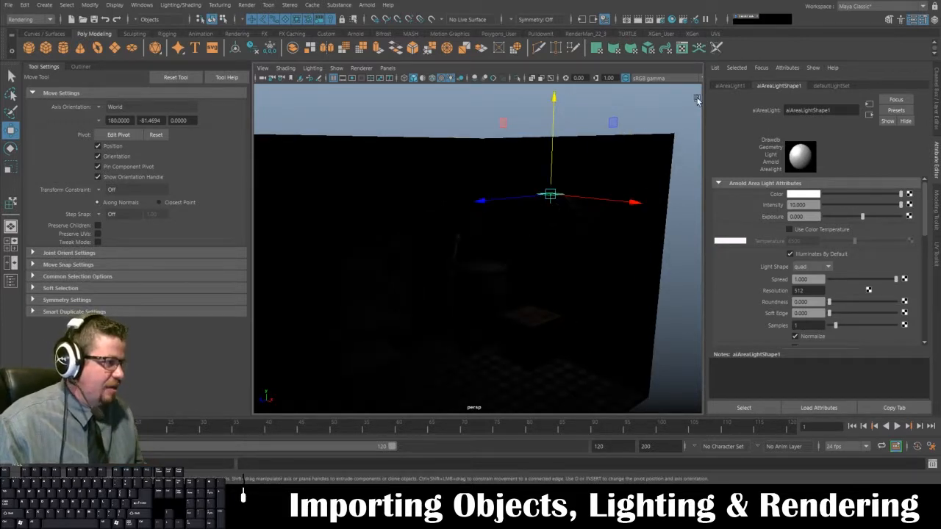
Step: Lower the area light to just above the floor and shift it in front of the crate
mouse_move(592, 184)
left_mouse_down("alt")
mouse_move(596, 192)
mouse_move(576, 188)
left_mouse_up("alt")
left_click_drag(571, 109, 567, 234)
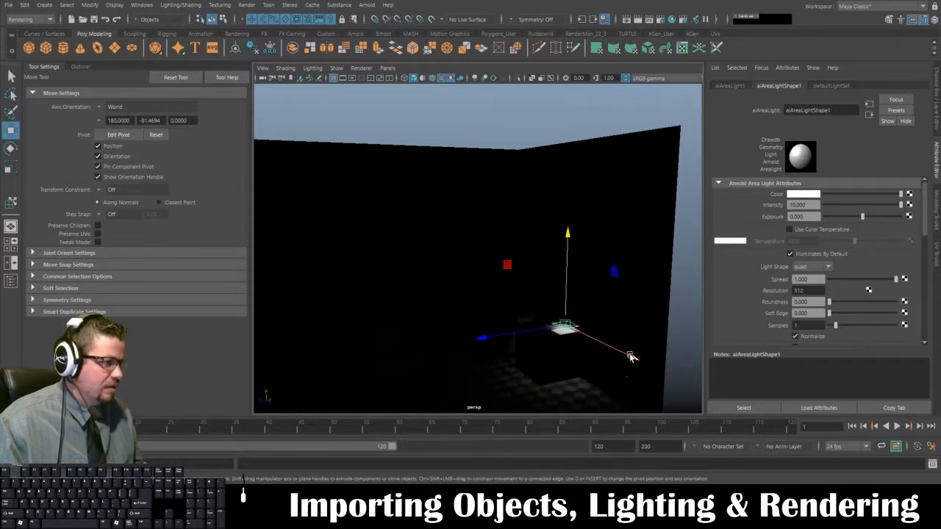
left_click_drag(630, 357, 652, 379)
left_click_drag(586, 249, 588, 280)
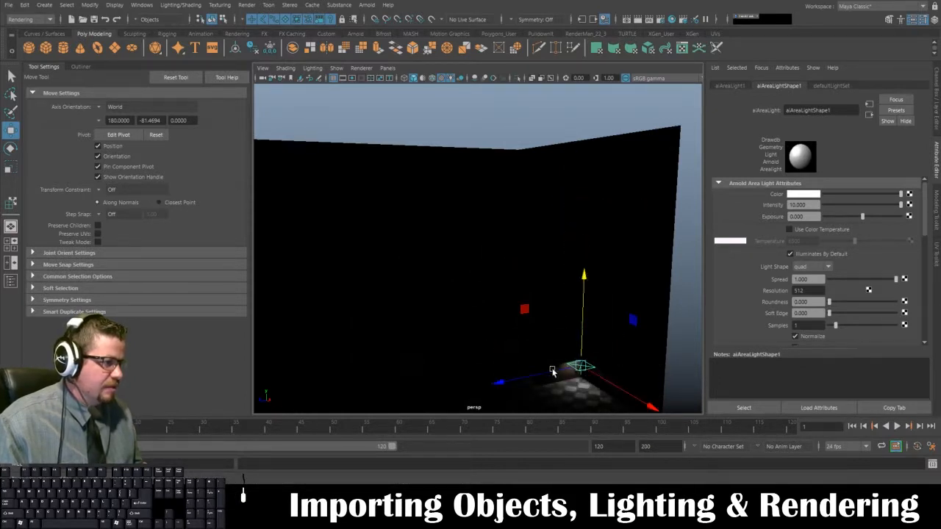
left_click_drag(547, 373, 520, 379)
scroll(556, 319, "down", 3)
left_click(657, 325)
left_click_drag(556, 319, 614, 257, "alt")
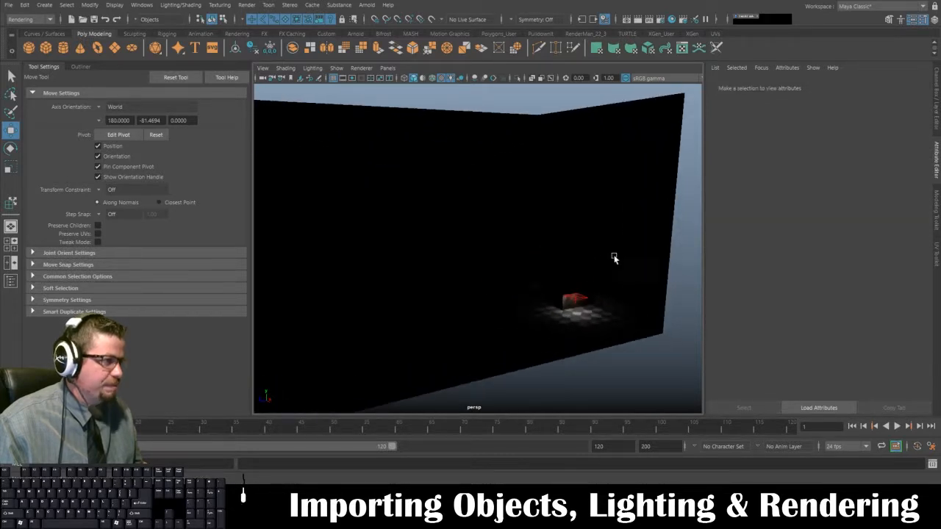
Step: Try an Arnold skydome light, compare the textured and all-lights displays, and delete the skydome
left_click(372, 7)
mouse_move(383, 53)
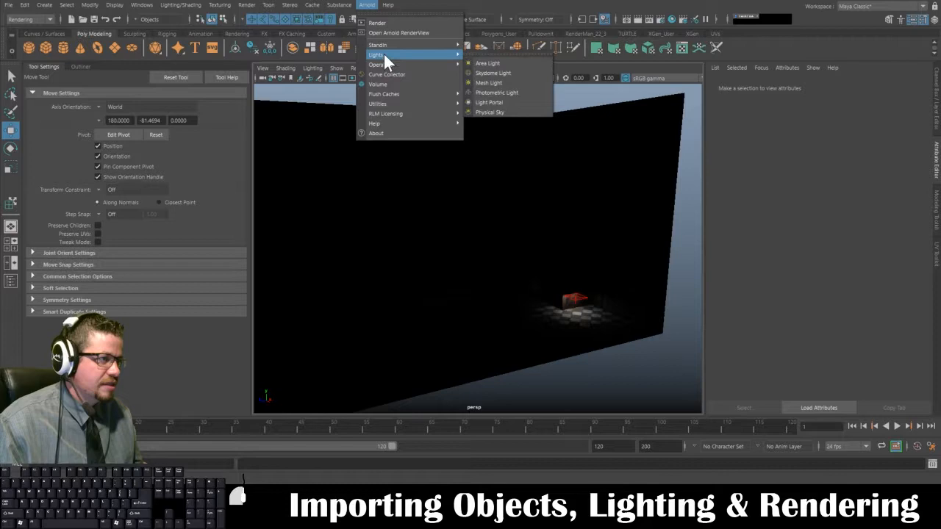
left_click(507, 74)
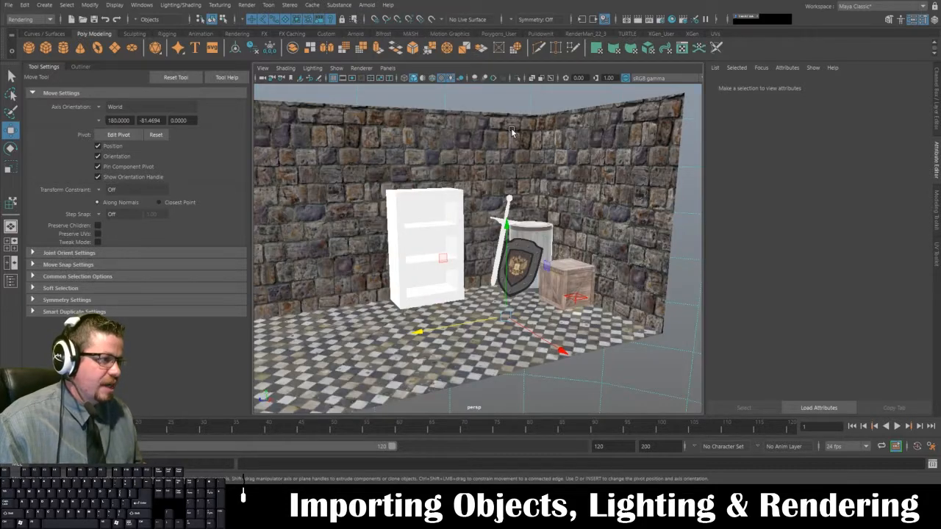
right_click_drag(512, 129, 408, 144, "alt")
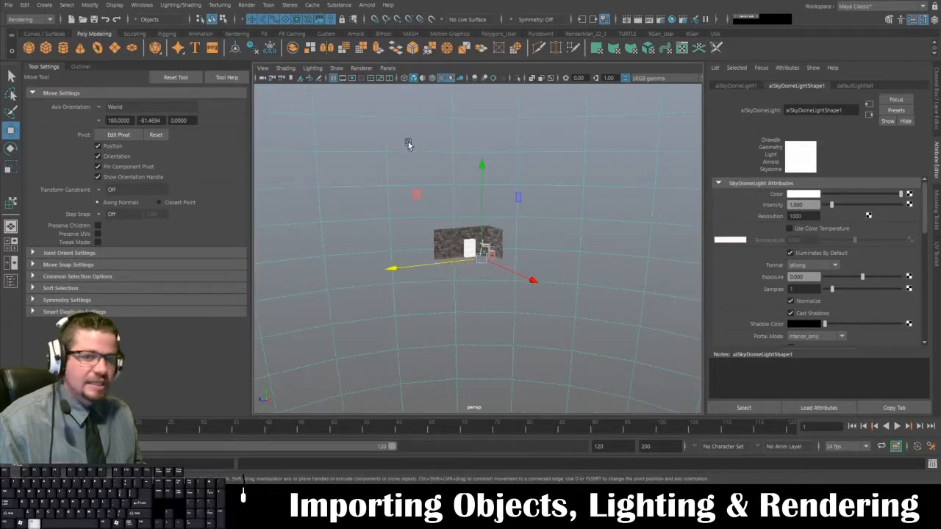
key("6")
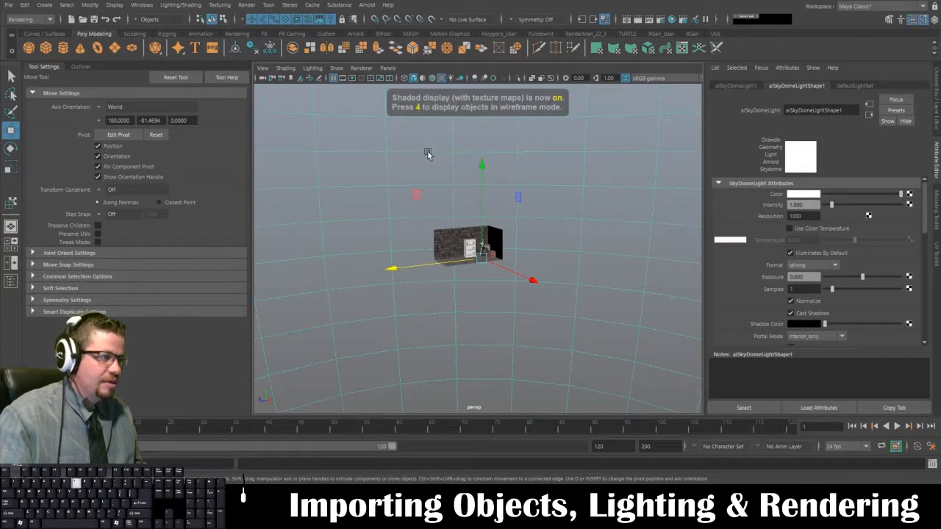
key("7")
right_click_drag(508, 199, 565, 291, "alt")
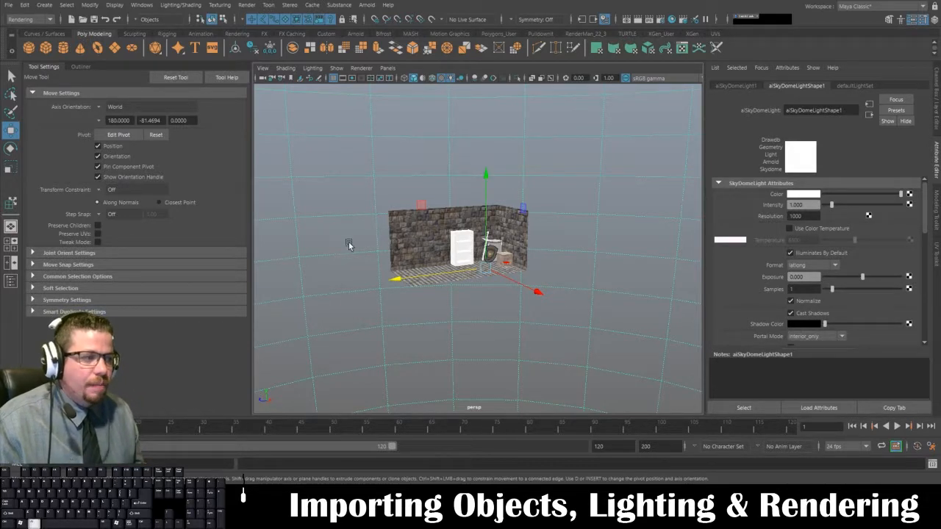
key("Delete")
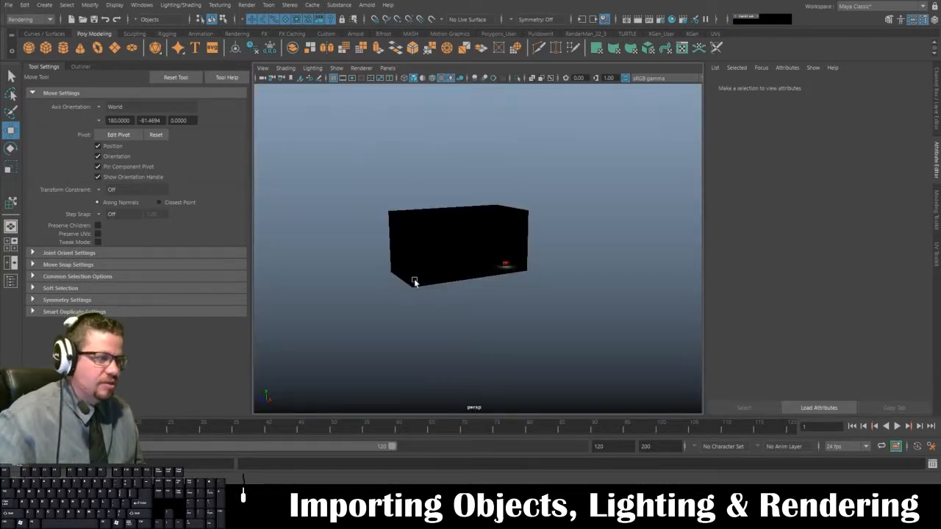
Step: Try to create an Arnold mesh light without any object selected
right_click_drag(437, 210, 588, 359, "alt")
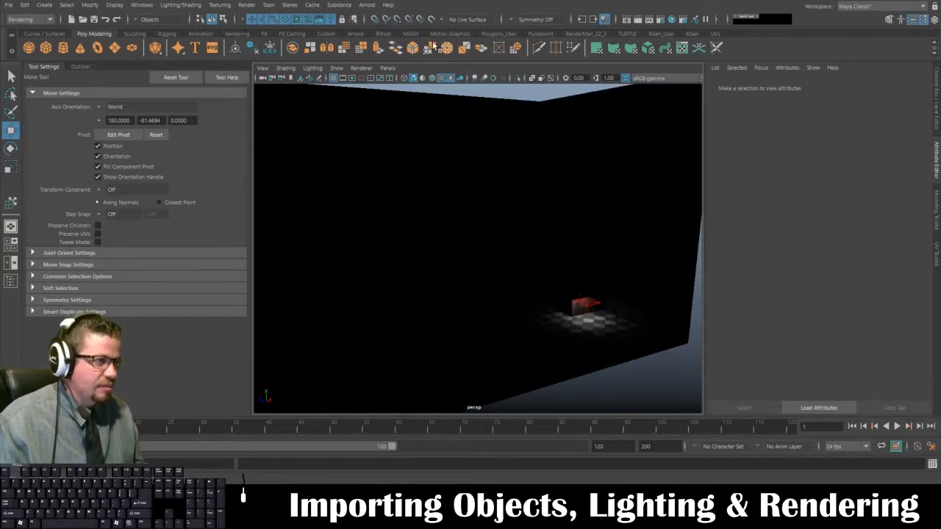
left_click(370, 6)
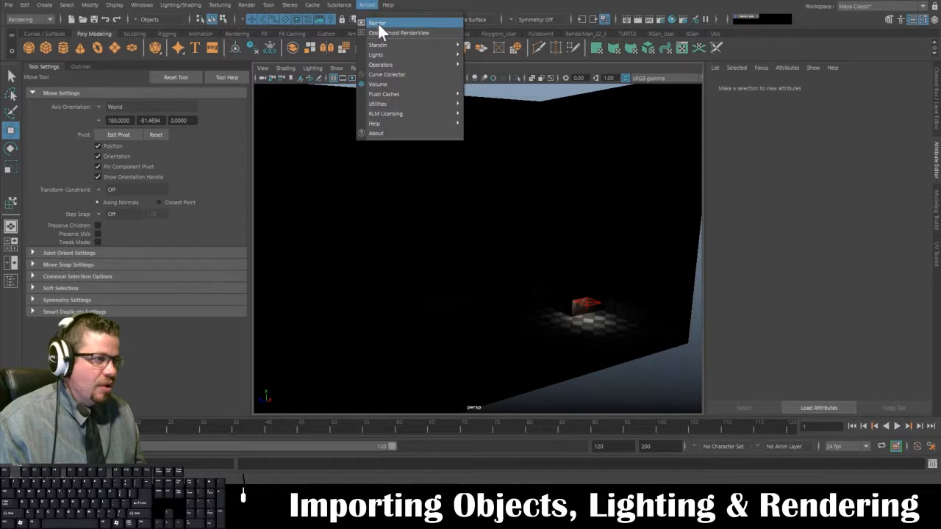
mouse_move(396, 55)
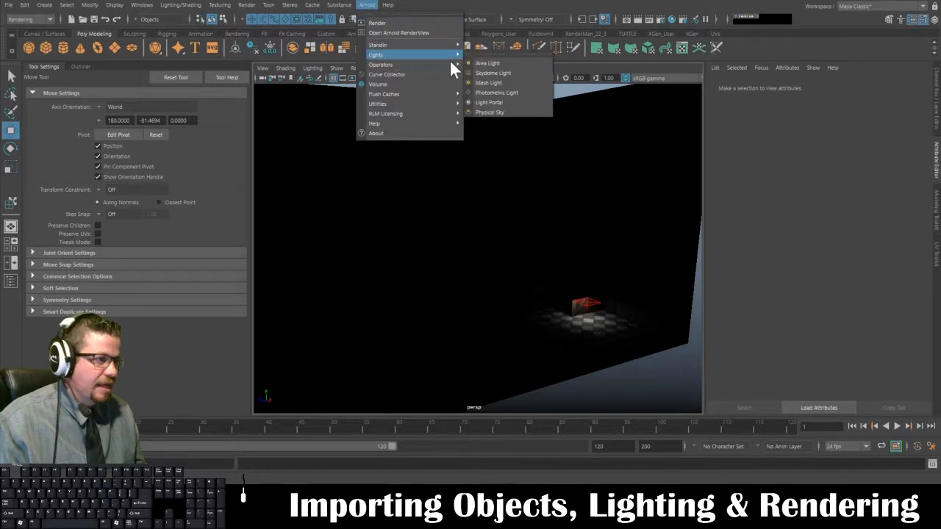
left_click(513, 82)
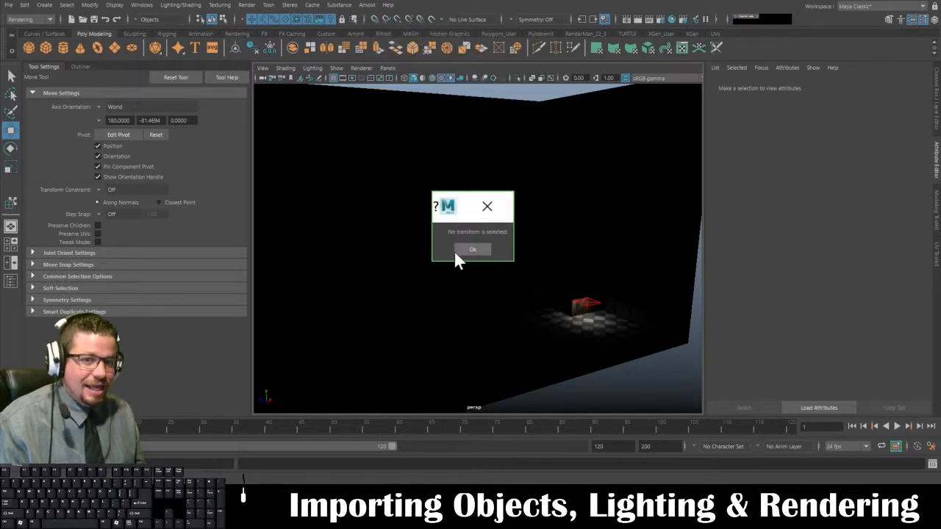
left_click(463, 251)
Step: Turn the floor mesh into an Arnold mesh light
left_click(504, 341)
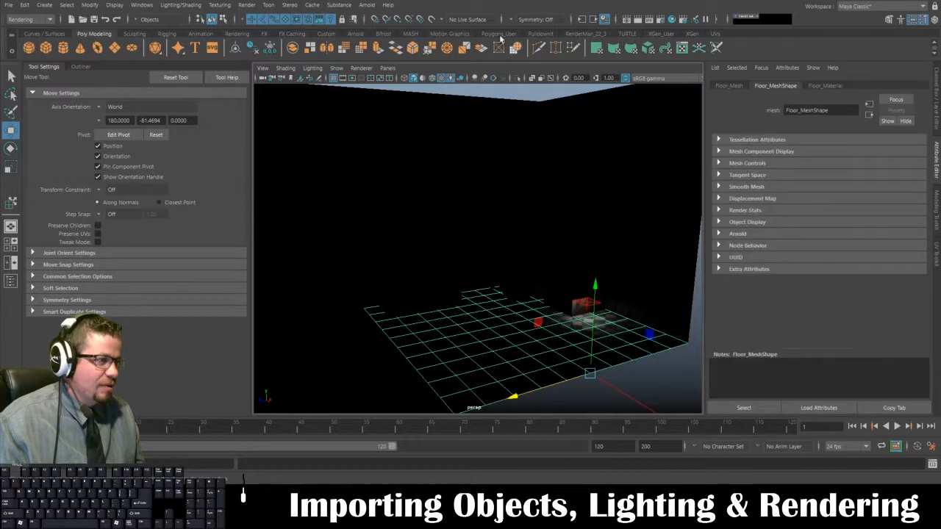
left_click(367, 5)
mouse_move(389, 53)
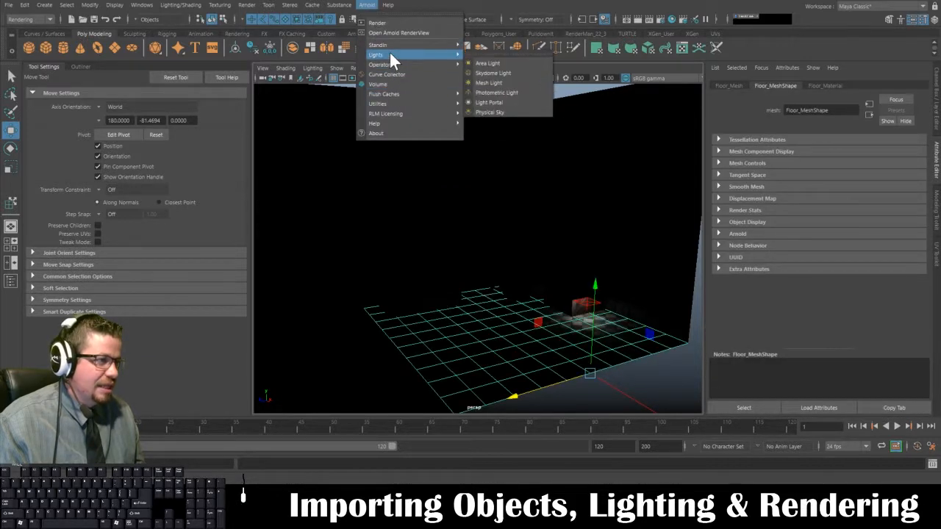
left_click(491, 83)
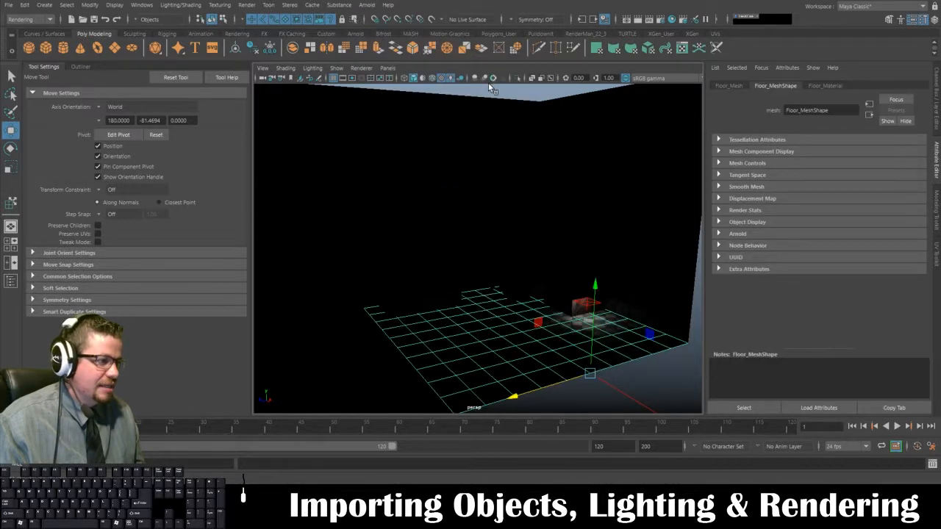
left_click(622, 379)
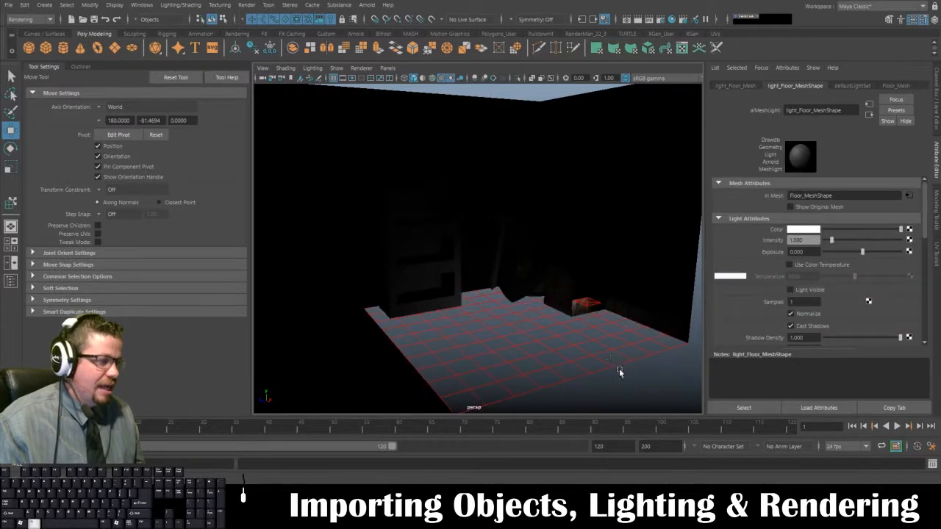
Step: Lift the floor mesh light above the ground and slide it sideways away from the props
left_click_drag(607, 370, 556, 355, "alt")
left_click(595, 372)
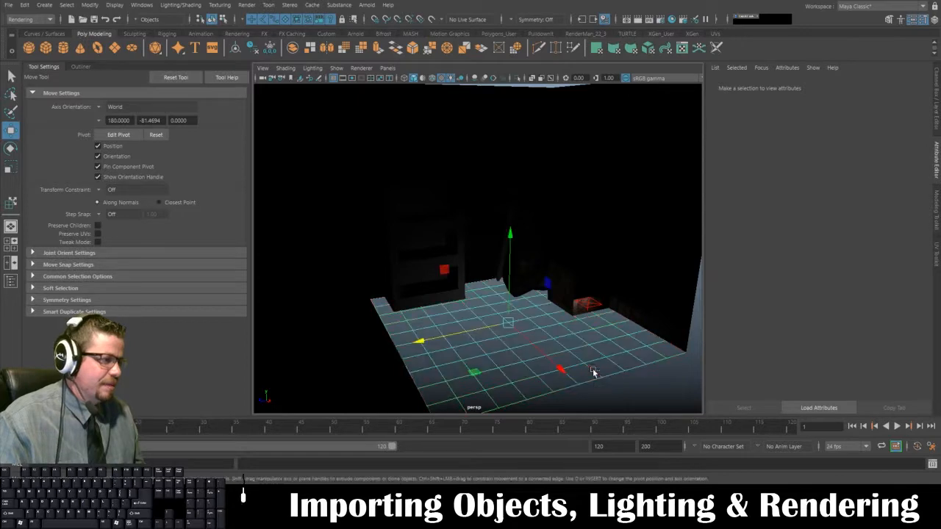
left_click_drag(509, 242, 508, 143)
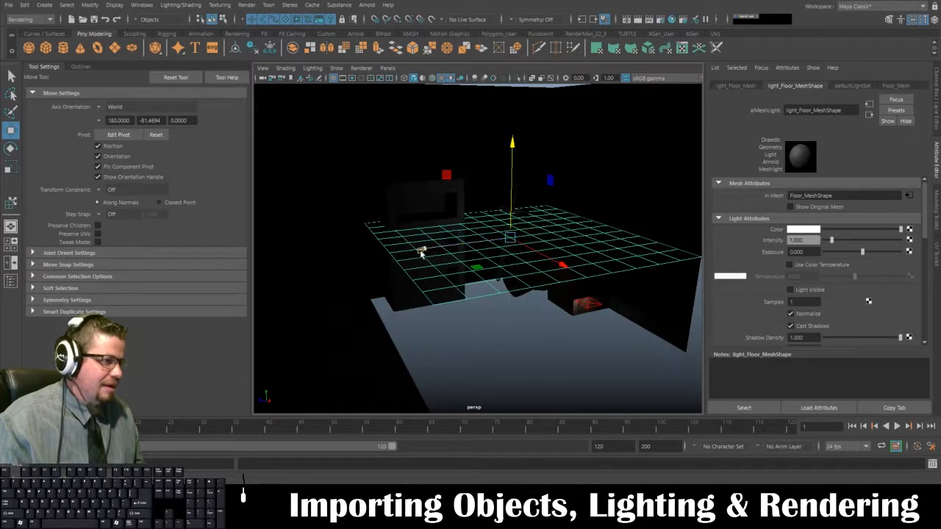
left_click_drag(420, 252, 155, 290)
left_click_drag(509, 219, 545, 231, "alt")
Step: Undo the mesh light and its moves, and delete the restored skydome light
key("ctrl+z")
key("ctrl+z")
key("ctrl+z")
key("ctrl+z")
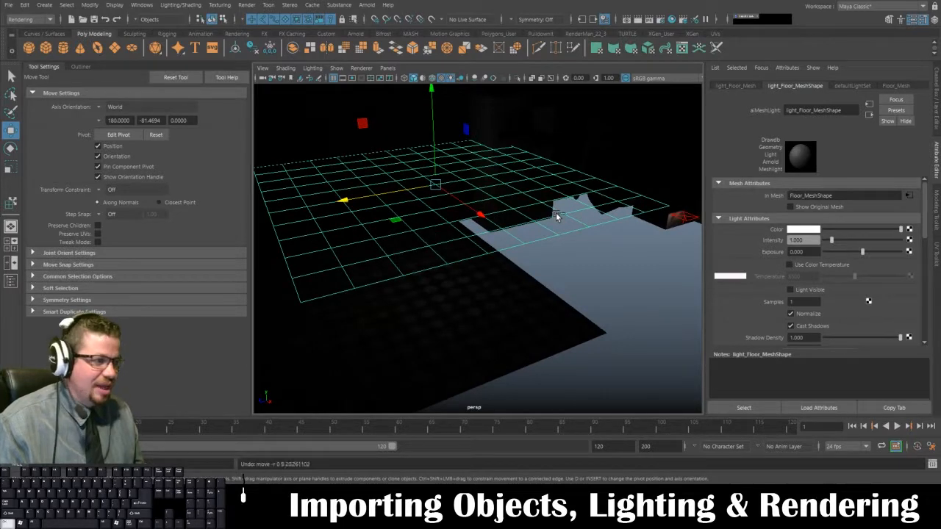
key("ctrl+z")
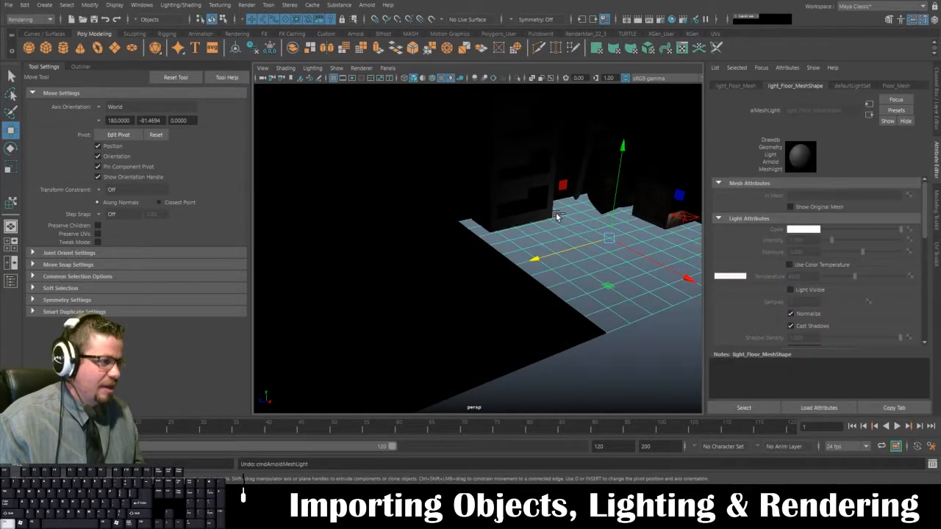
key("ctrl+z")
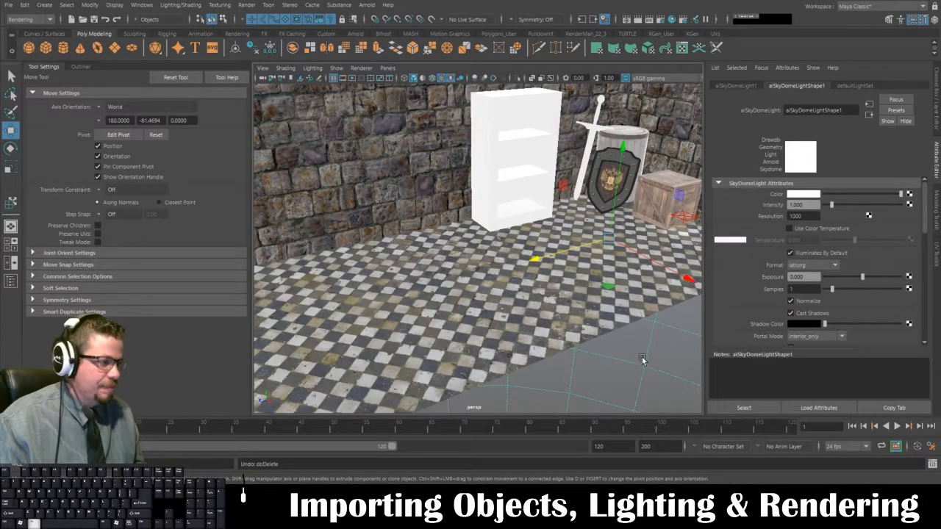
right_click_drag(641, 360, 556, 252, "alt")
key("Delete")
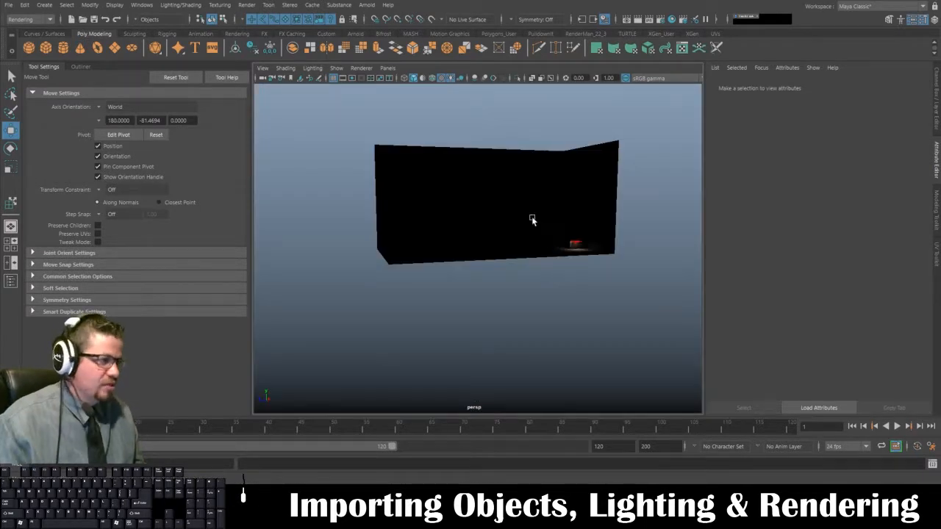
Step: Add an Arnold photometric light to the scene
left_click_drag(532, 219, 552, 237, "alt")
right_click_drag(553, 237, 588, 263, "alt")
left_click(586, 260)
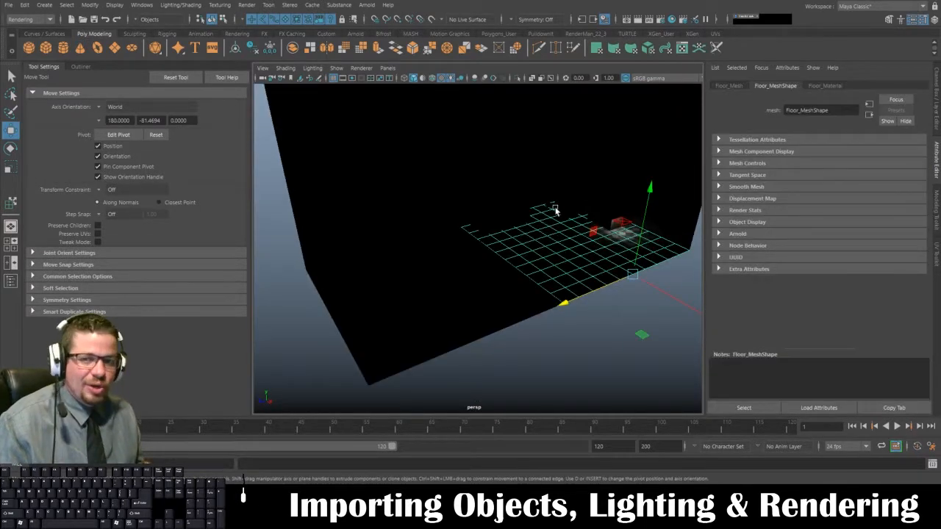
left_click_drag(541, 216, 534, 225, "alt")
right_click_drag(535, 226, 544, 260, "alt")
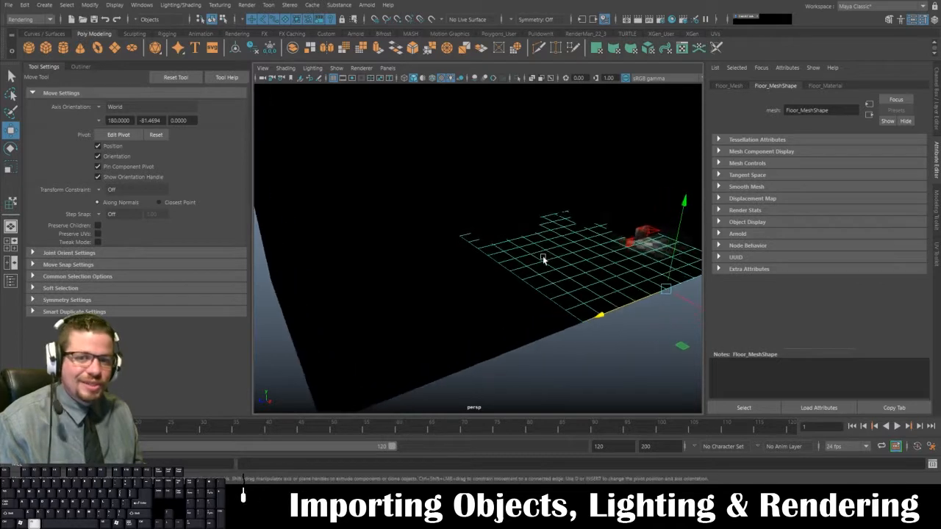
left_click(368, 6)
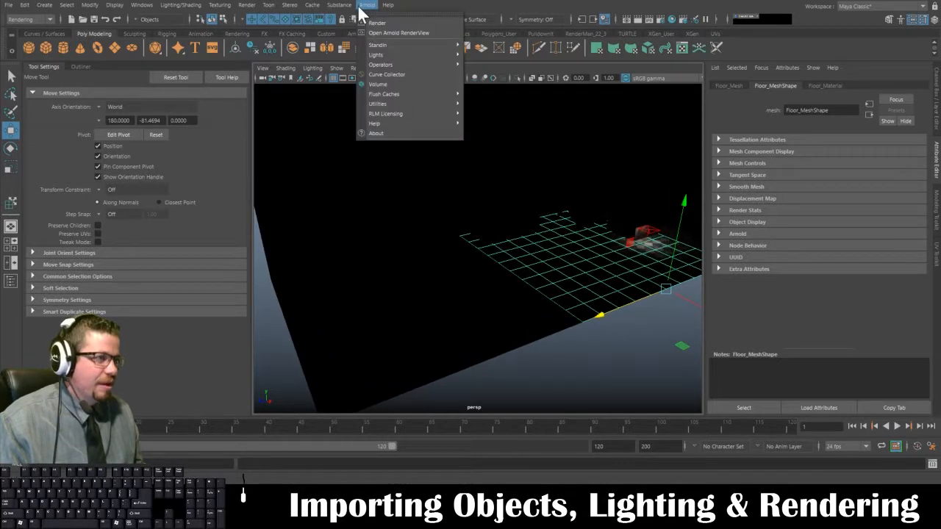
mouse_move(383, 53)
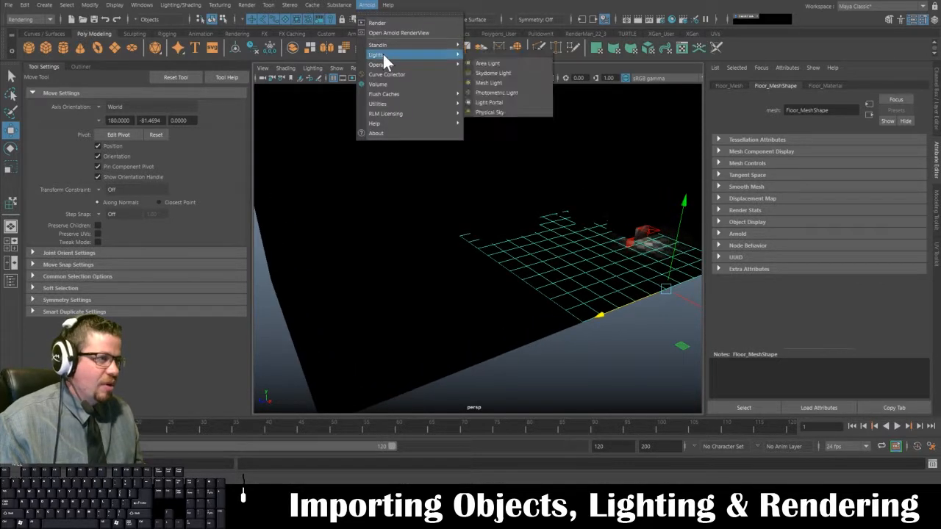
left_click(521, 91)
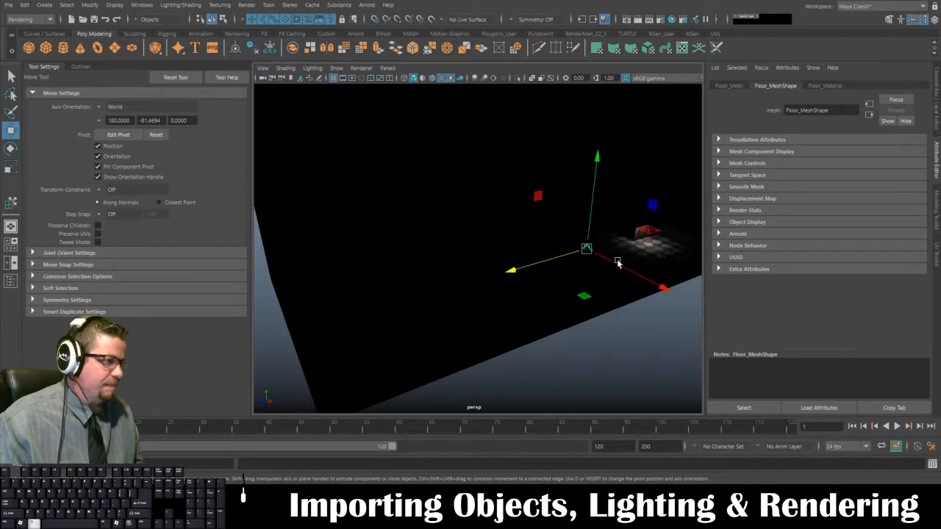
Step: Set the photometric light's intensity to 10 and raise the light above the floor near the props
left_click_drag(619, 261, 581, 225, "alt")
middle_click_drag(582, 225, 528, 200, "alt")
left_click_drag(528, 199, 577, 155, "alt")
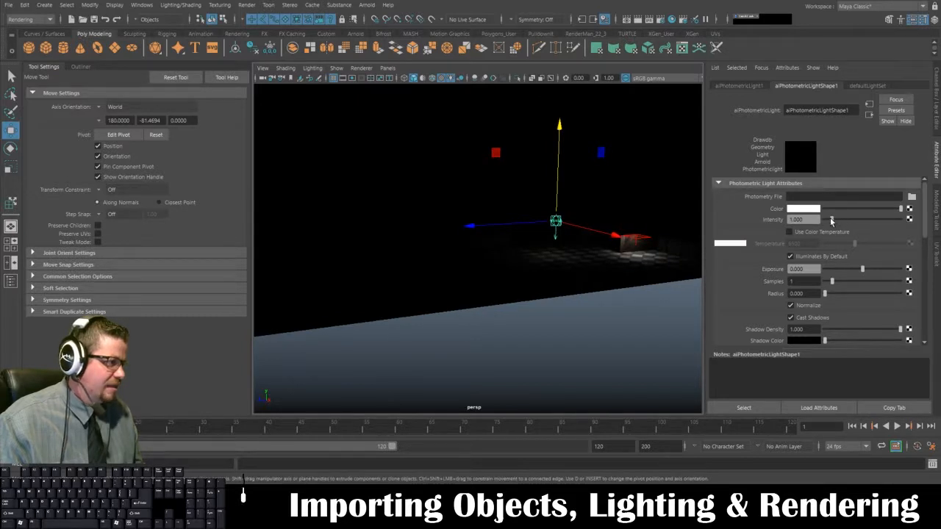
left_click_drag(837, 222, 887, 227)
left_click_drag(577, 198, 564, 197, "alt")
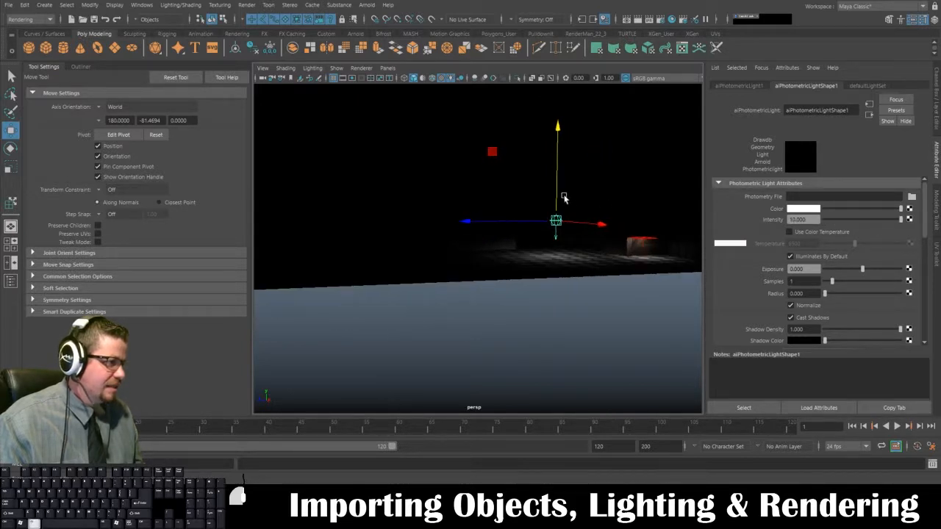
left_click_drag(557, 130, 557, 61)
left_click_drag(548, 162, 581, 216, "alt")
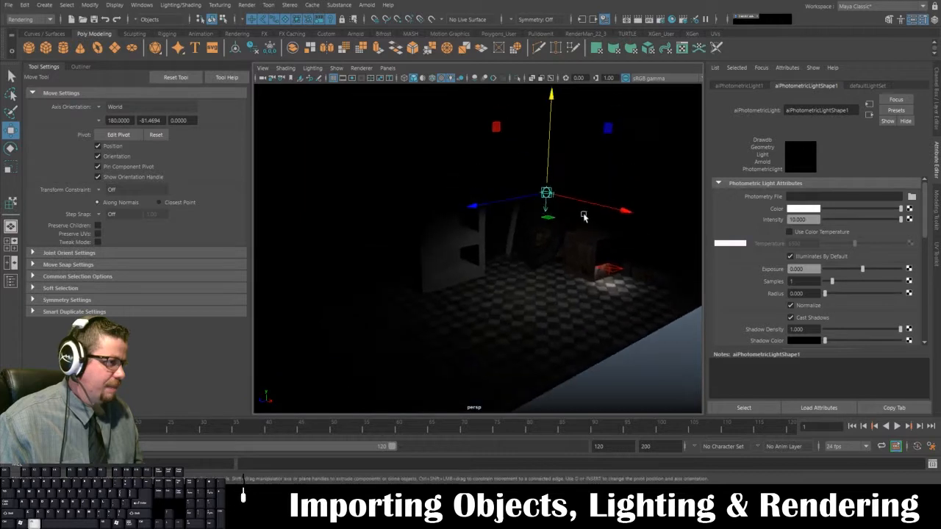
Step: Try rotating the photometric light, and undo the rotation
key("e")
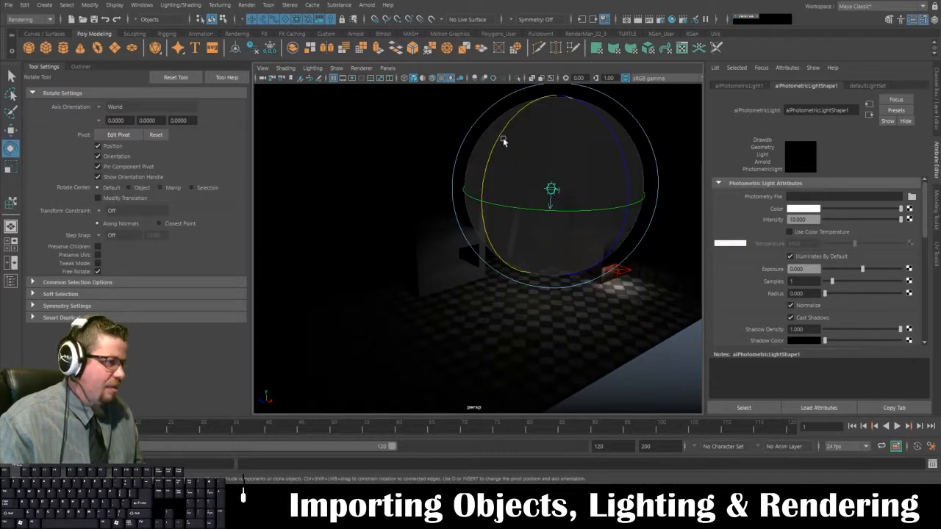
left_click_drag(503, 141, 611, 261)
scroll(555, 225, "down", 1, "alt")
key("ctrl+z")
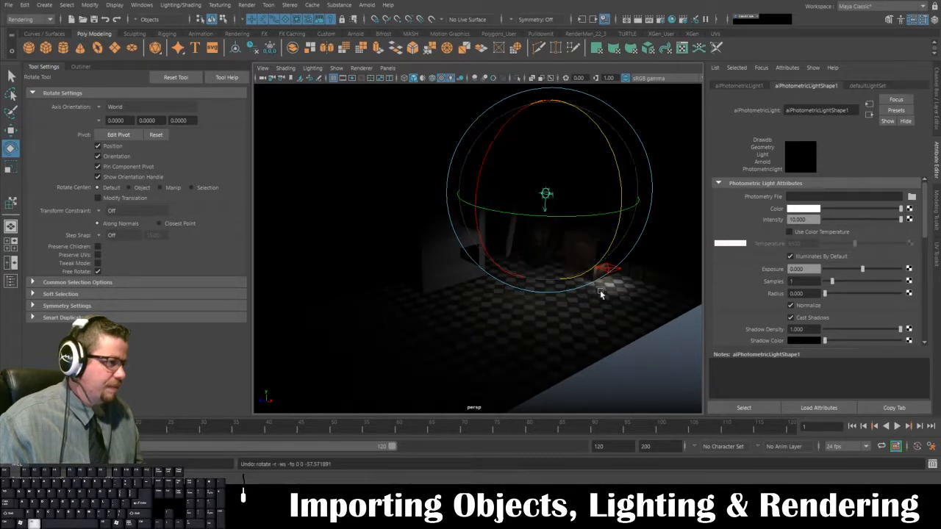
left_click_drag(601, 294, 569, 282, "alt")
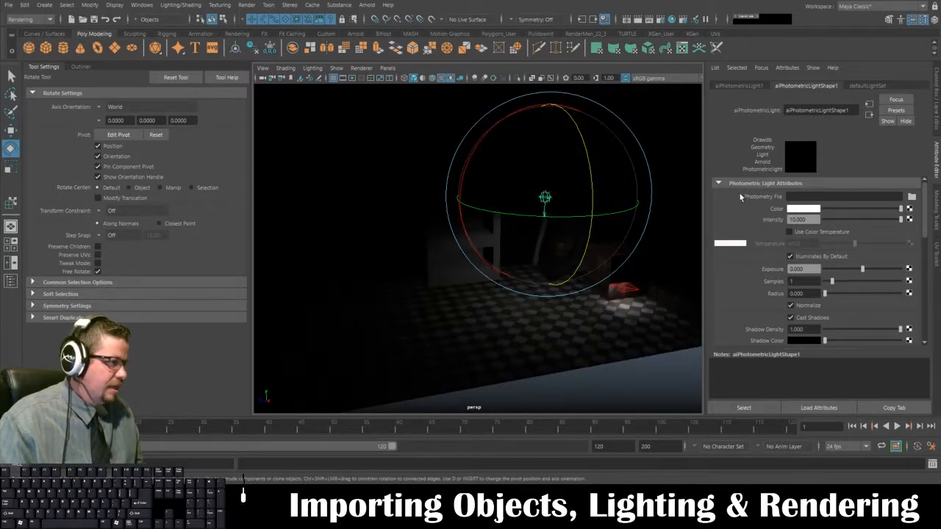
Step: Lower the photometric light close to the checkered floor, shift it slightly sideways toward the crate, and deselect it
key("w")
left_click_drag(548, 110, 555, 177)
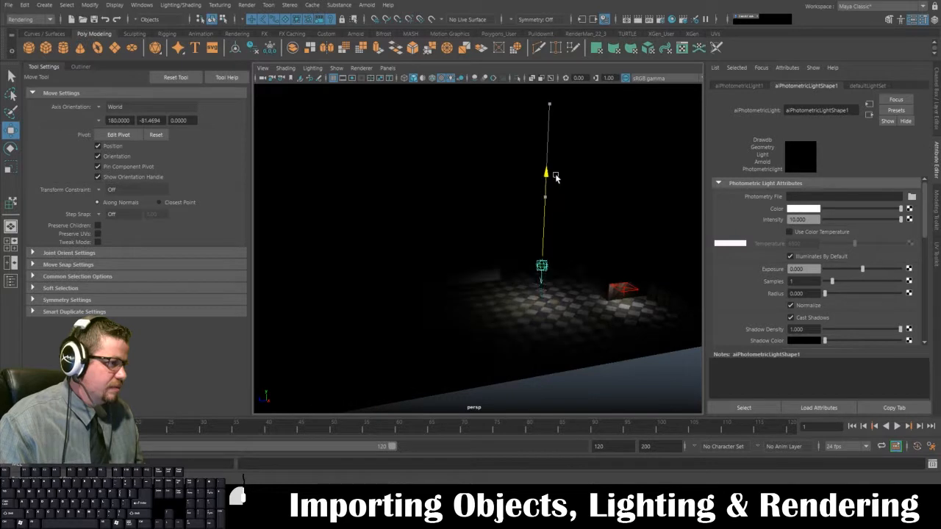
mouse_move(497, 271)
left_mouse_down()
mouse_move(526, 267)
mouse_move(514, 270)
left_mouse_up()
left_click(534, 91)
Step: Try to add an Arnold light portal to the scene
left_click(366, 4)
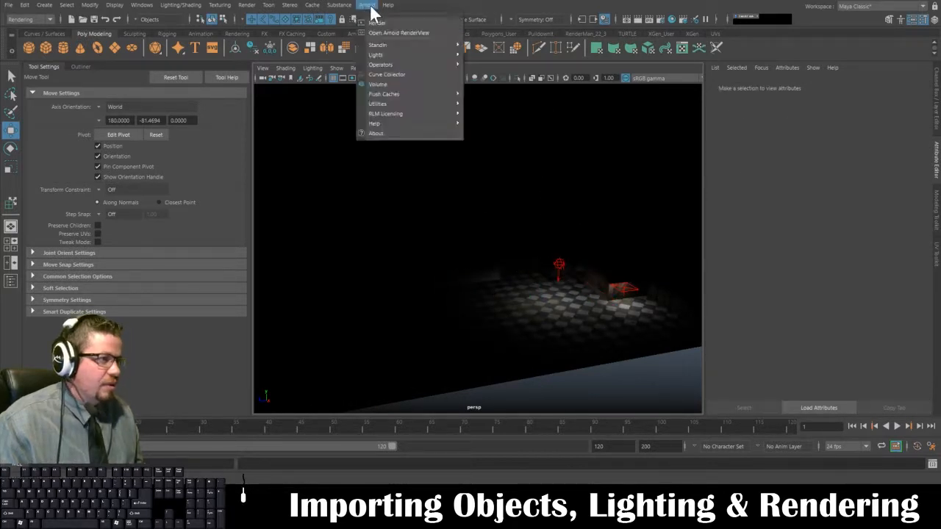
mouse_move(375, 53)
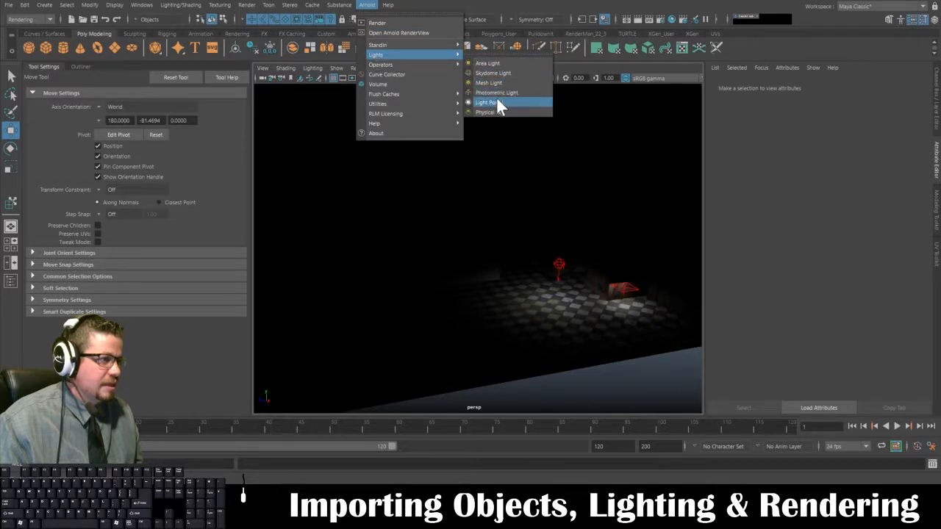
left_click(498, 105)
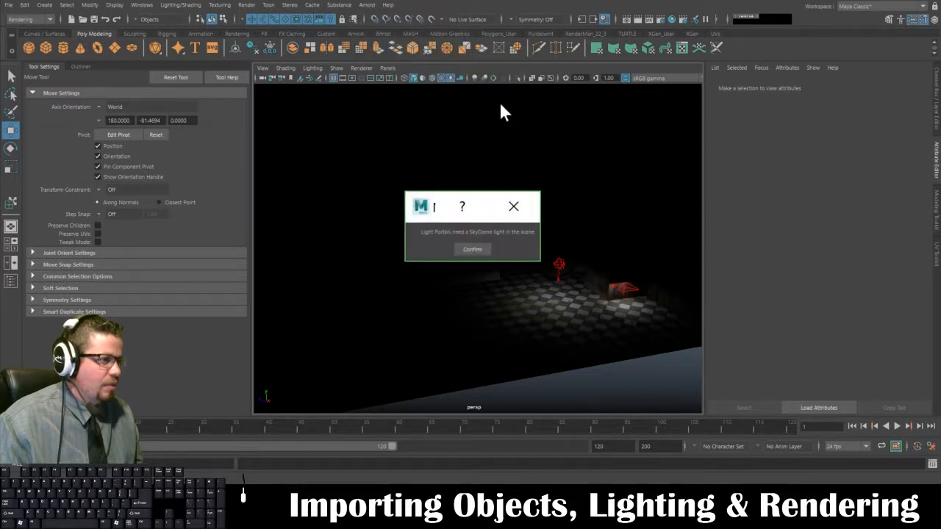
left_click(472, 249)
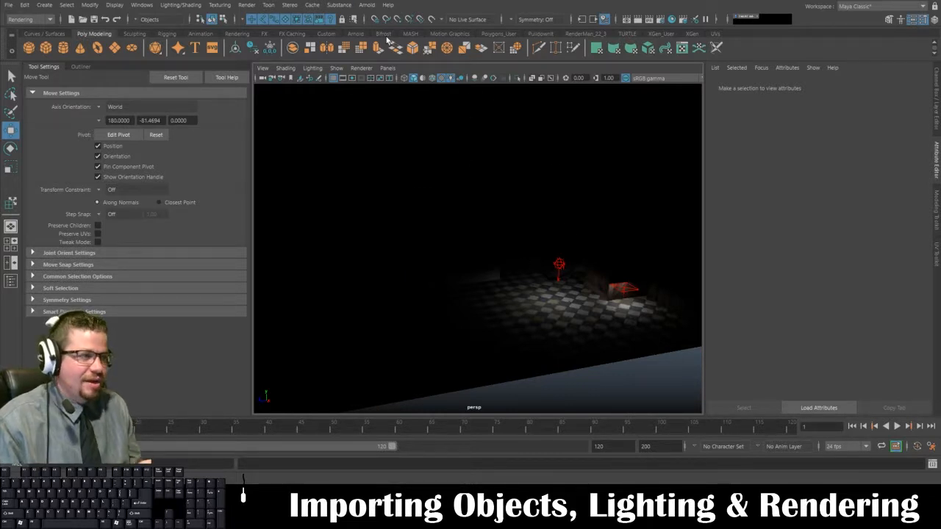
Step: Add an Arnold physical sky and select its skydome light around the room
left_click(368, 5)
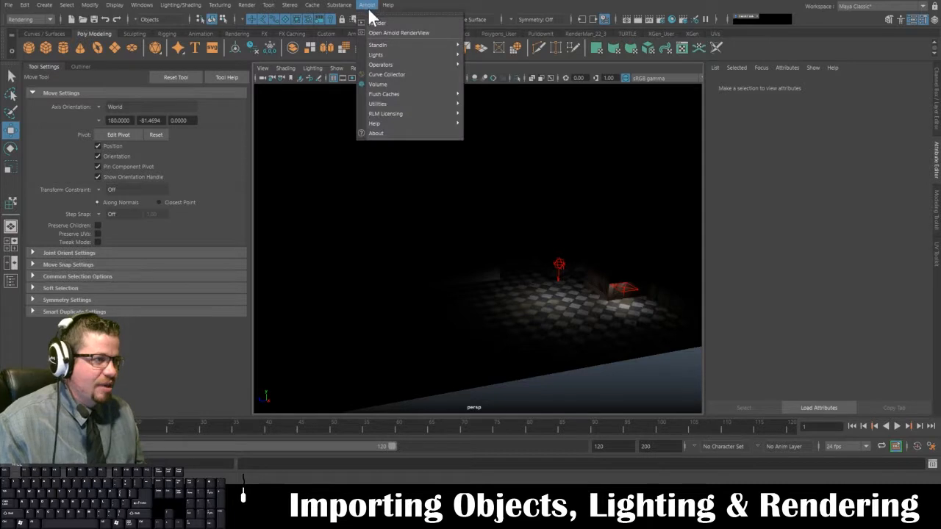
mouse_move(384, 54)
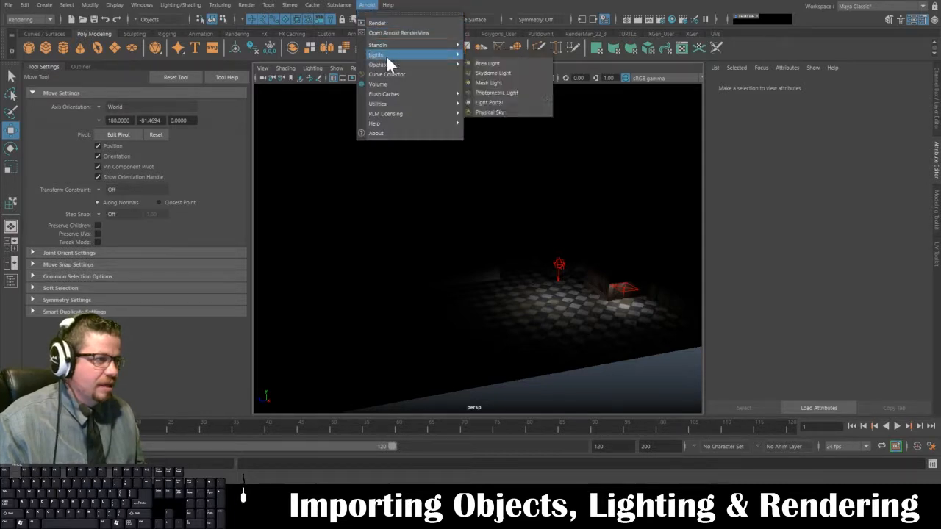
left_click(494, 112)
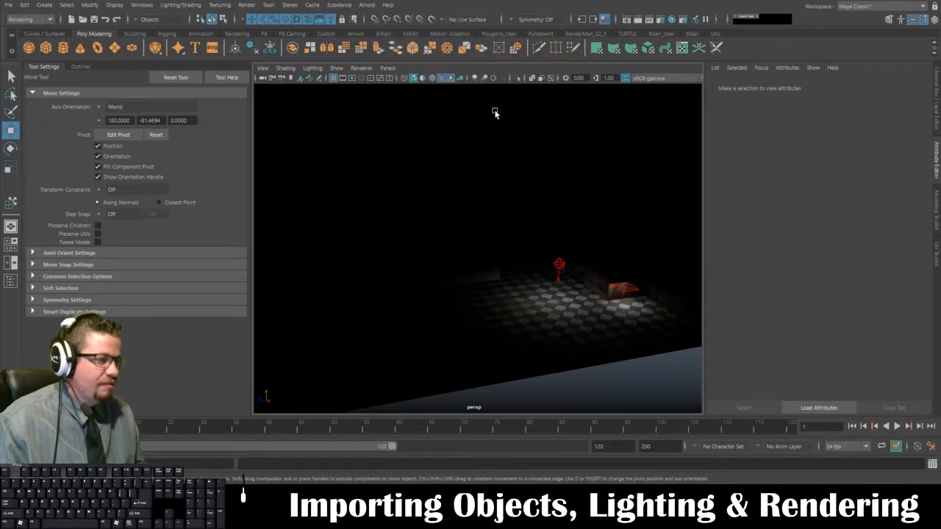
right_click_drag(539, 213, 471, 203, "alt")
left_click(603, 315)
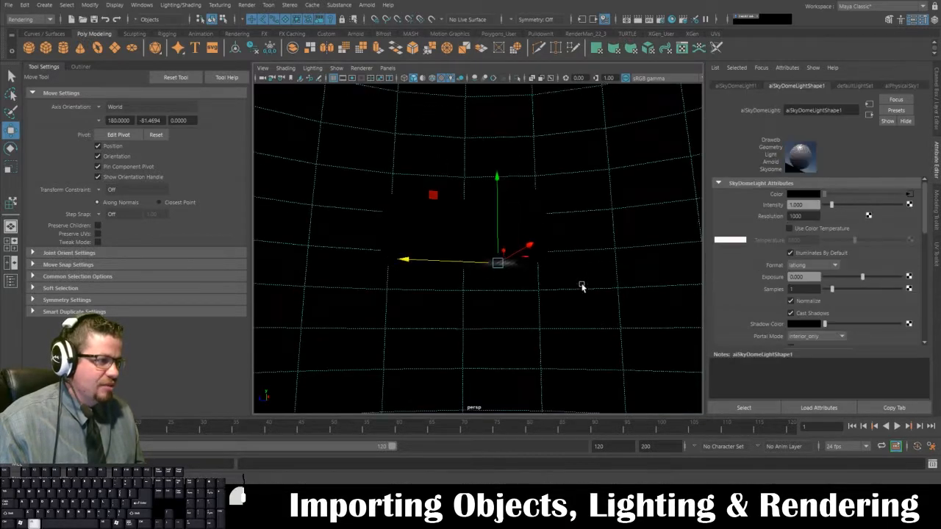
left_click_drag(584, 292, 590, 297, "alt")
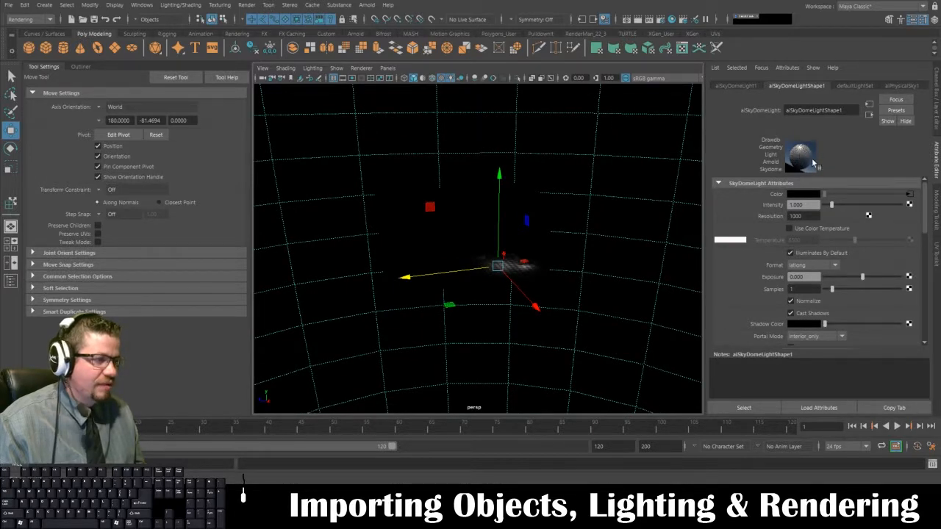
left_click_drag(616, 218, 598, 164, "alt")
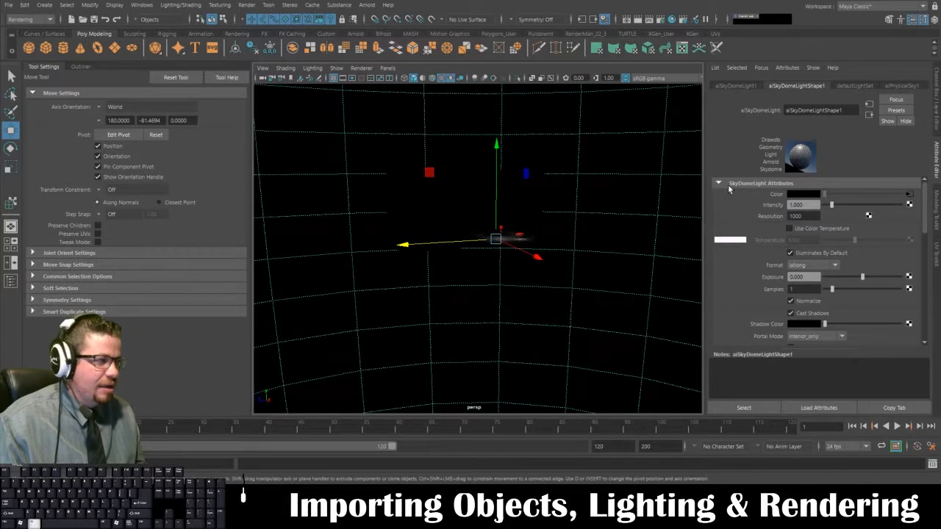
Step: Raise the physical sky's skydome light intensity to 10, and delete the skydome light
left_click_drag(859, 207, 872, 207)
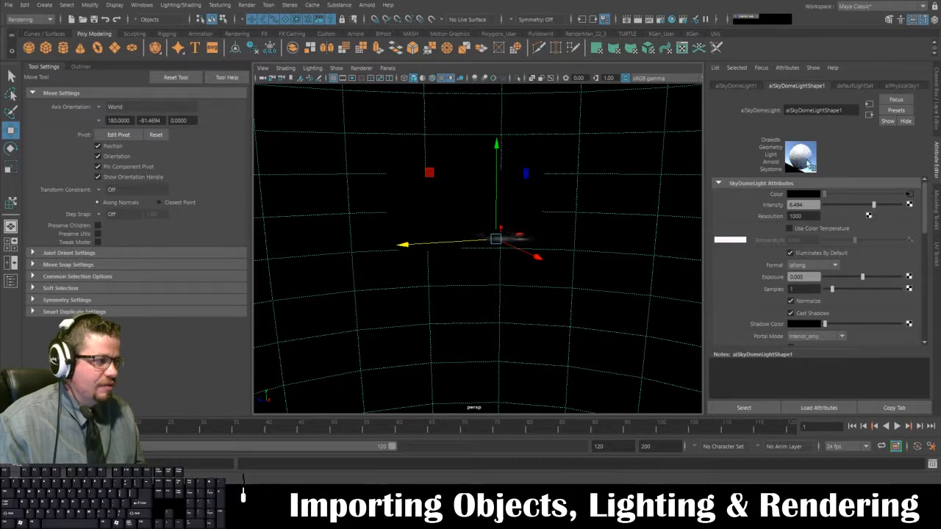
left_click_drag(875, 208, 927, 215)
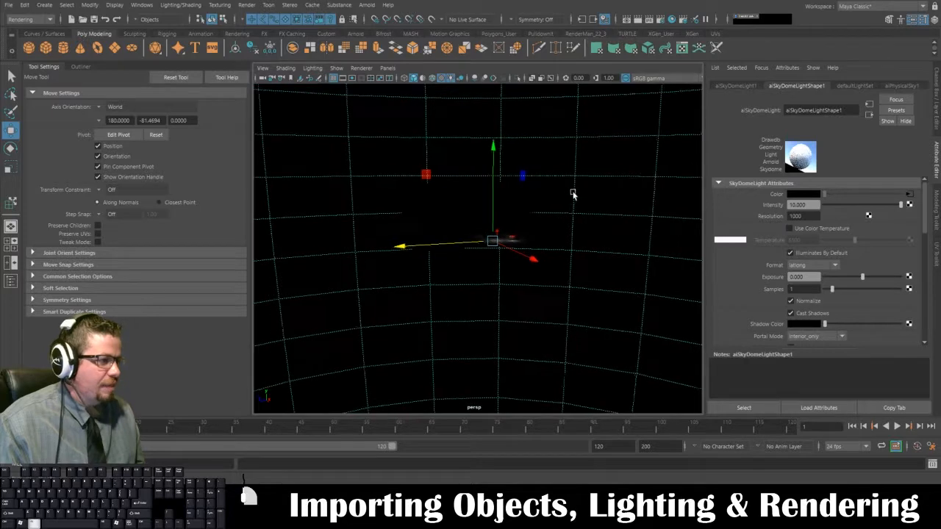
key("Delete")
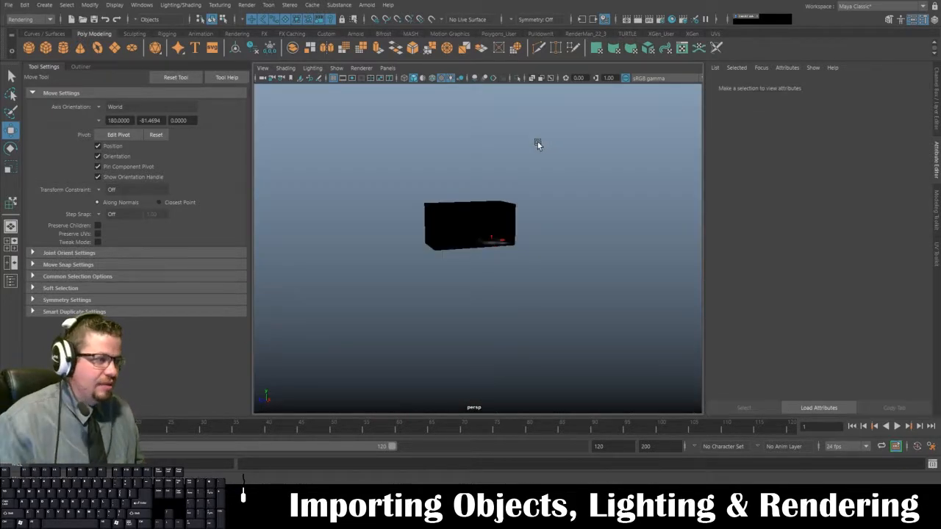
Step: Examine the room's lighting around the floor and crate, and select the photometric light
right_click_drag(401, 166, 609, 325, "alt")
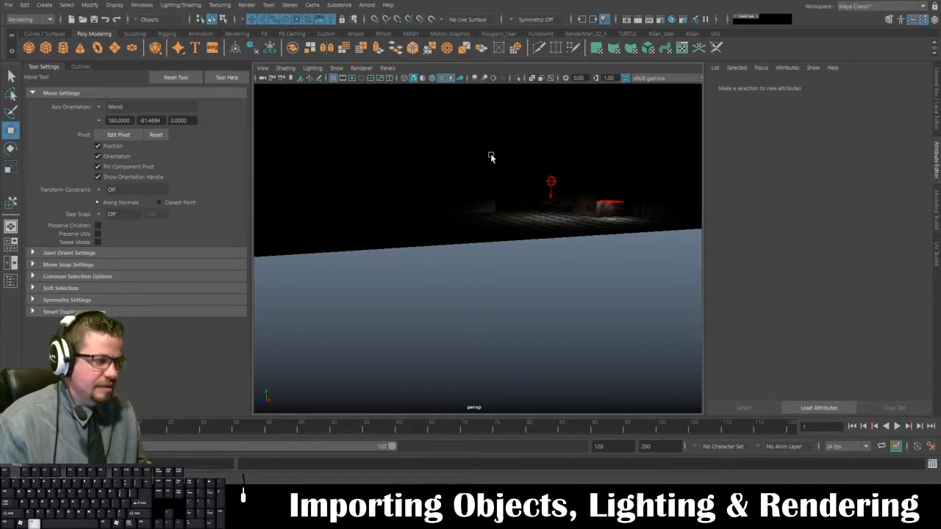
left_click_drag(491, 155, 524, 223, "alt")
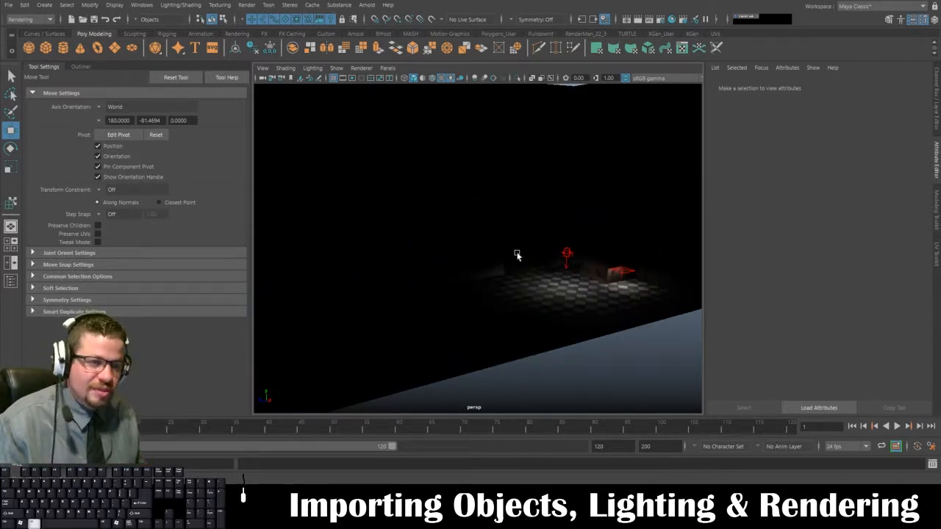
left_click_drag(515, 257, 542, 342, "alt")
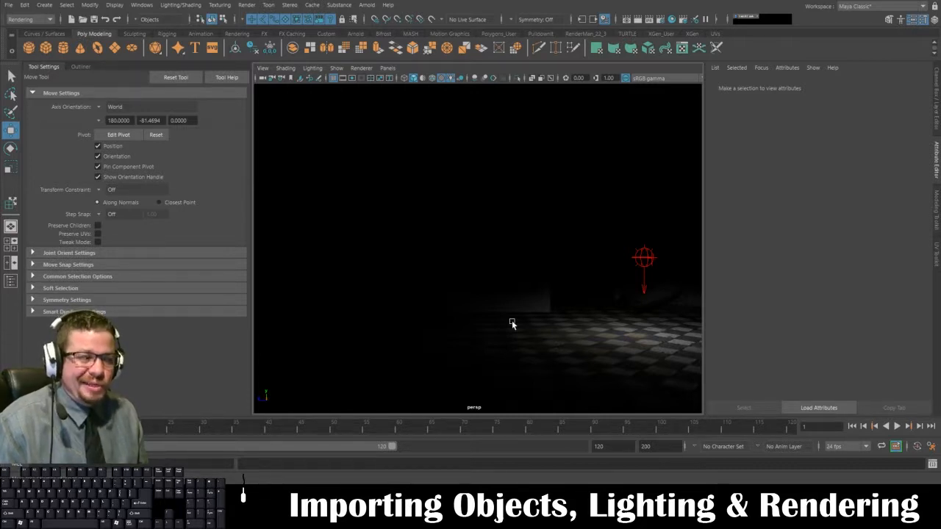
mouse_move(506, 307)
left_mouse_down("alt")
mouse_move(654, 289)
mouse_move(482, 287)
mouse_move(507, 318)
left_mouse_up("alt")
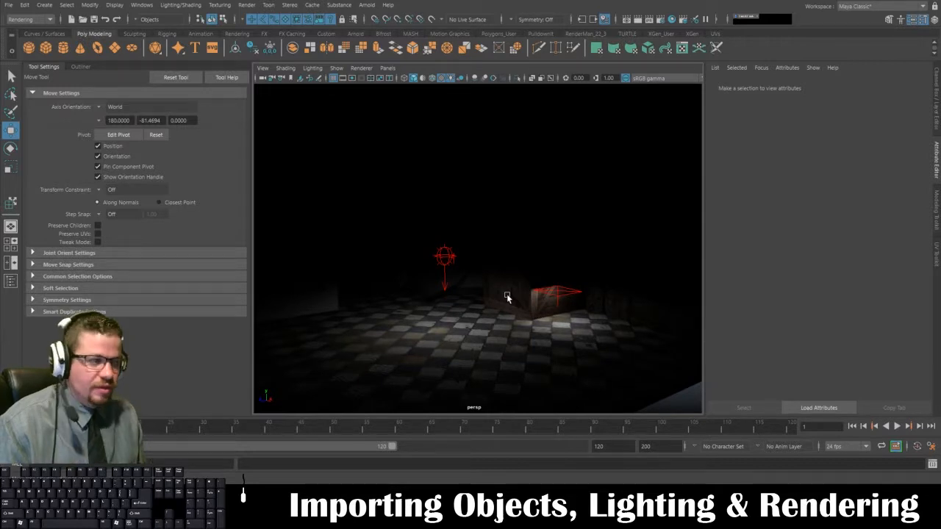
left_click(458, 263)
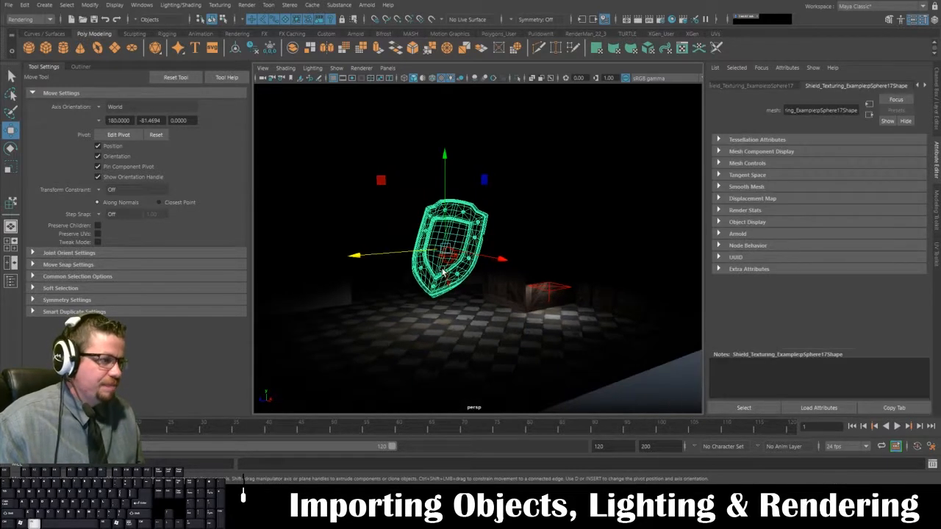
left_click(546, 288)
left_click_drag(473, 286, 477, 312, "alt")
left_click(454, 285)
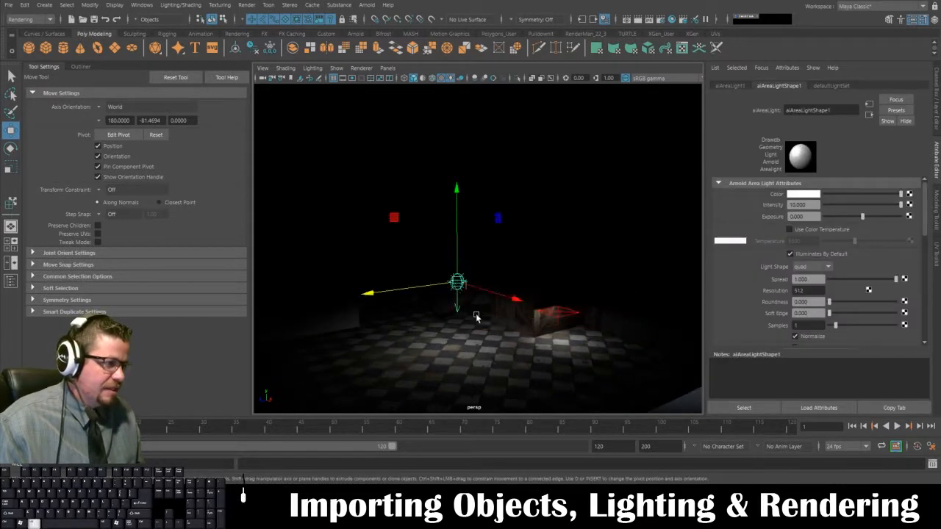
middle_click_drag(476, 316, 510, 353, "alt")
right_click_drag(511, 353, 259, 255, "alt")
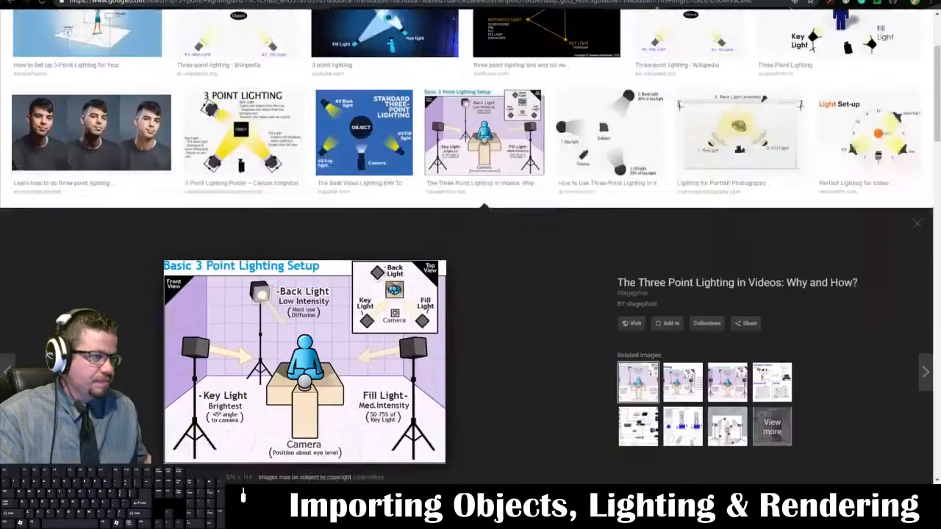
Step: Enlarge the browser page with the Basic 3 Point Lighting Setup diagram to 175% to study the light placement
key("ctrl+plus")
key("ctrl+plus")
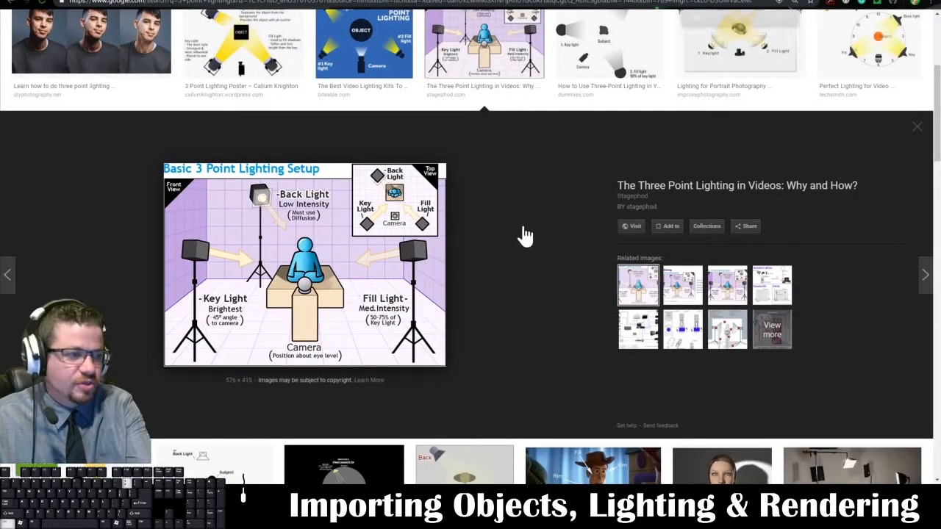
key("ctrl+plus")
key("ctrl+plus")
key("ctrl+plus")
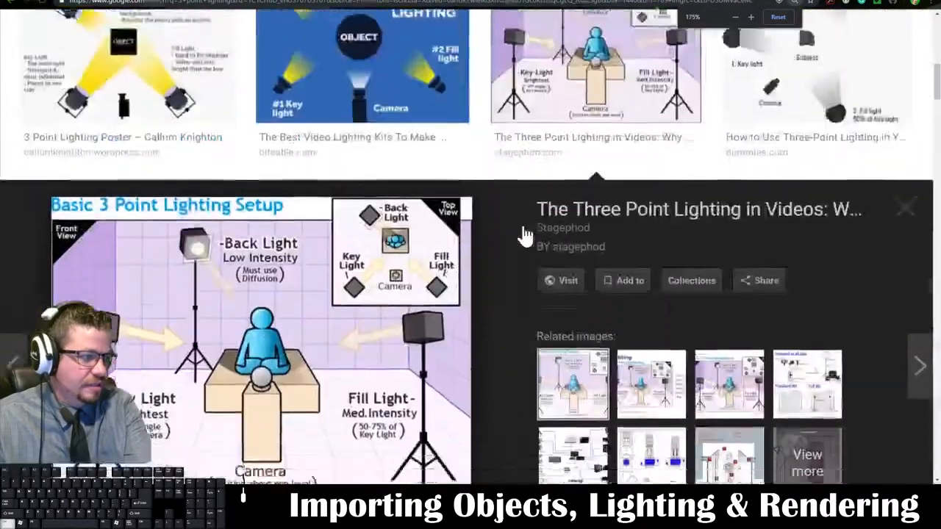
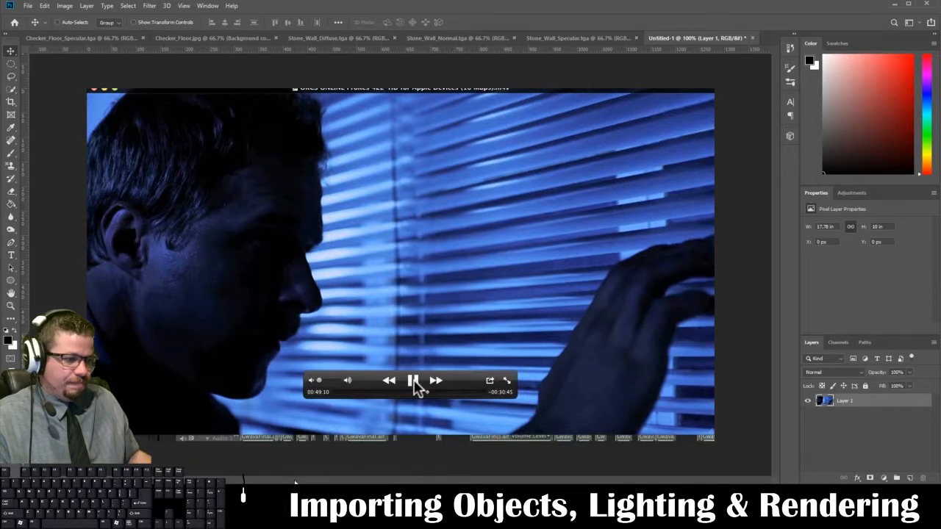
Step: Switch back to Maya and raise the photometric light's intensity, trying 20 and settling on 40
mouse_move(253, 517)
left_click(285, 445)
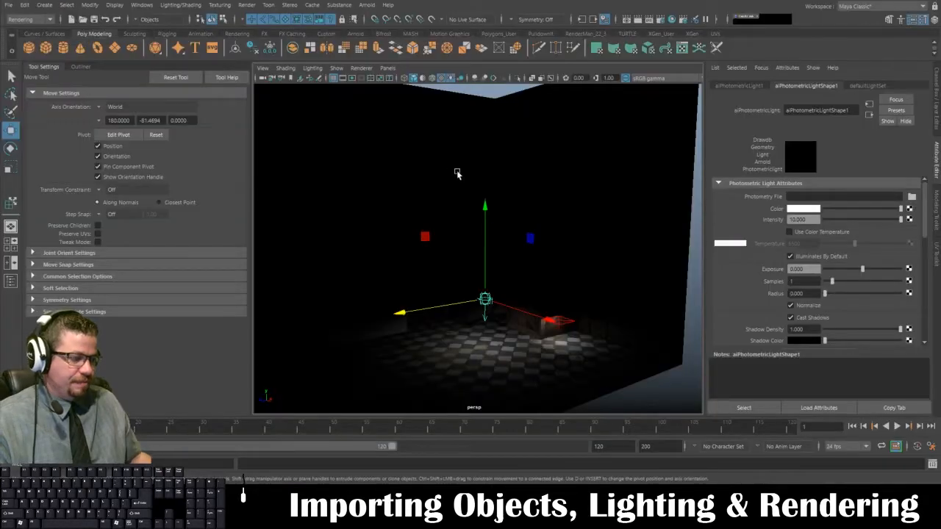
left_click_drag(447, 319, 472, 325, "alt")
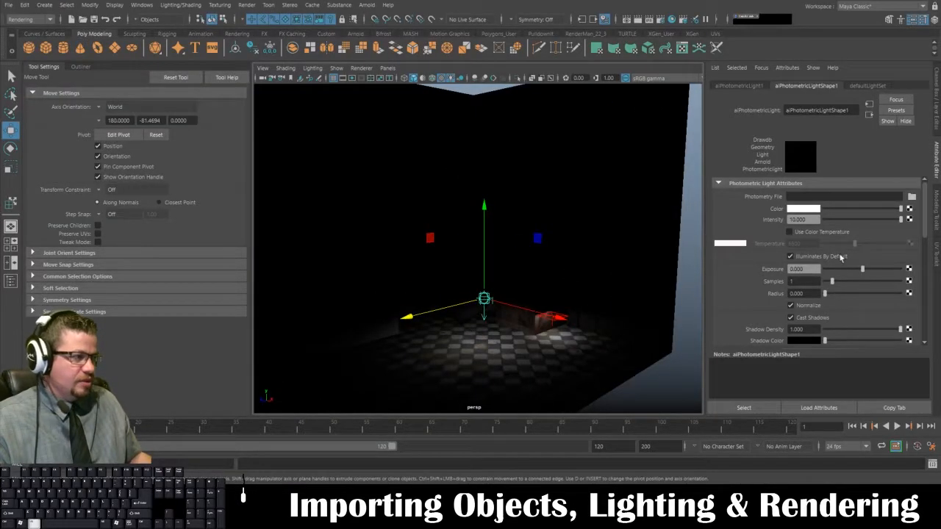
left_click_drag(812, 220, 697, 219)
type("20")
key("Return")
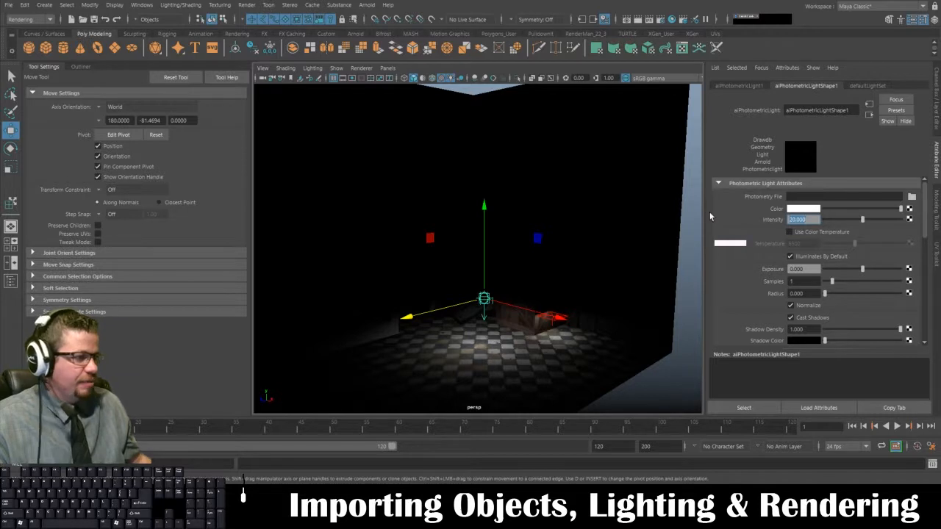
type("40")
key("Return")
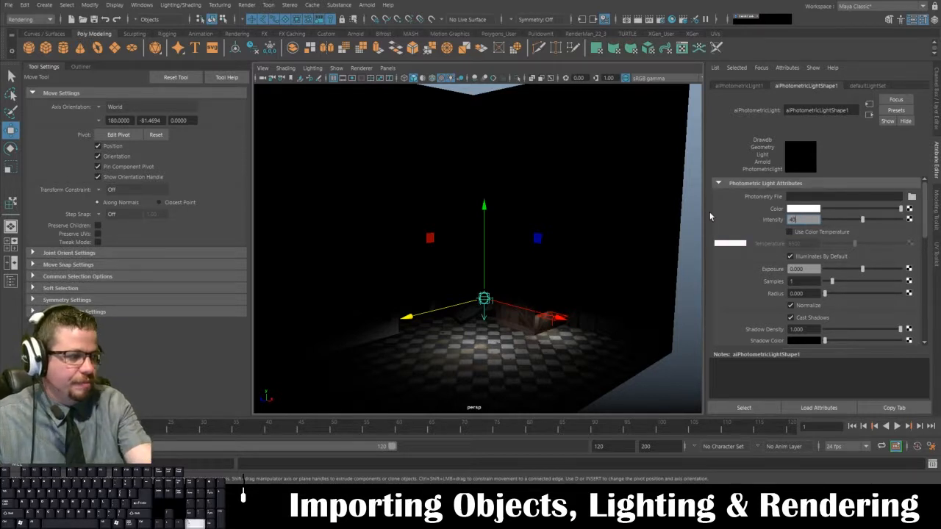
Step: Select the area light beside the crate, raise it up near the wall's upper part, and set its intensity to 100
left_click_drag(502, 313, 544, 328, "alt")
left_click(582, 329)
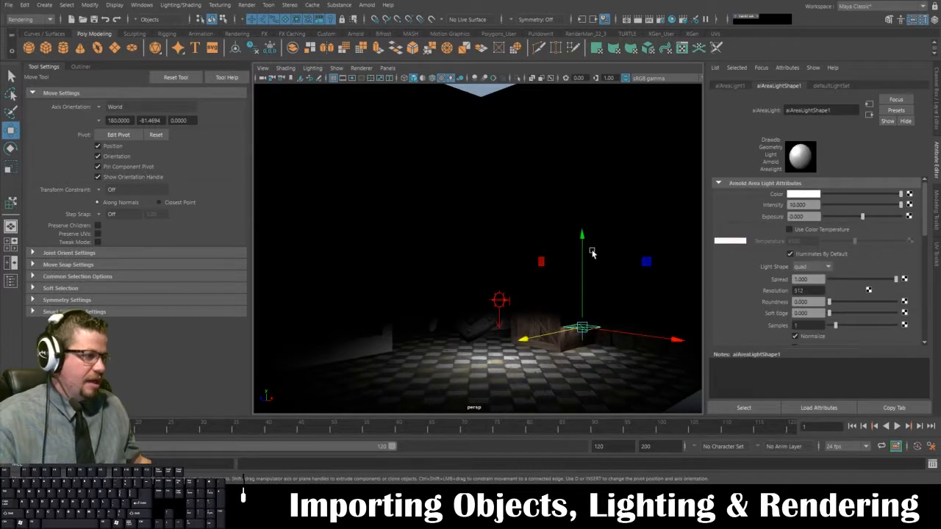
left_click_drag(582, 233, 642, 290)
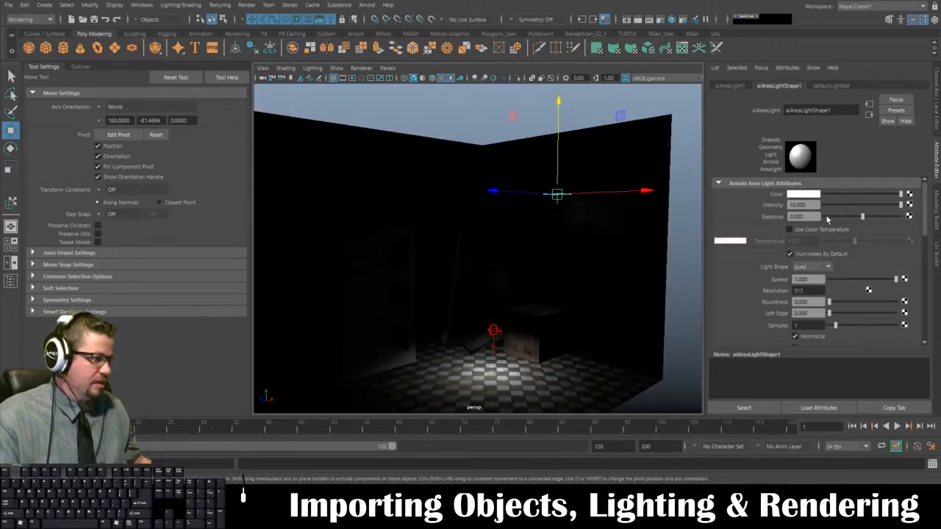
left_click(801, 204)
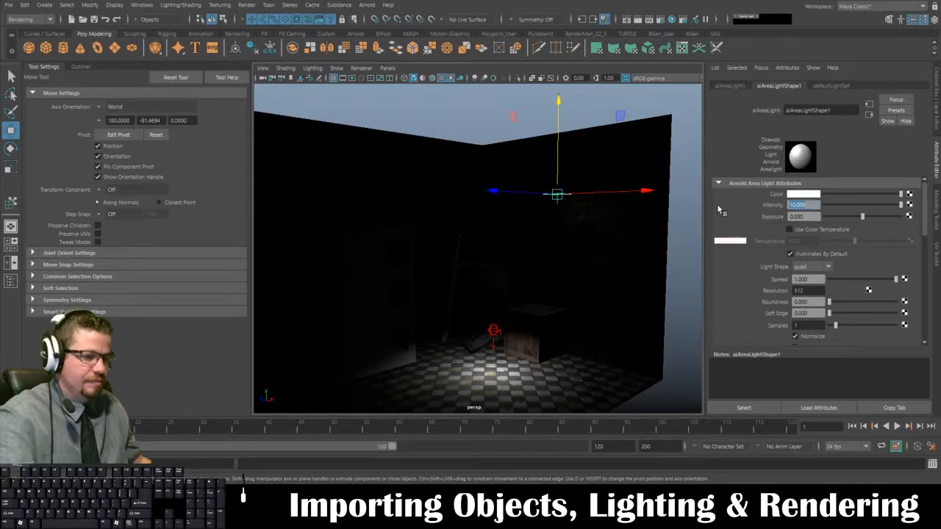
type("1000")
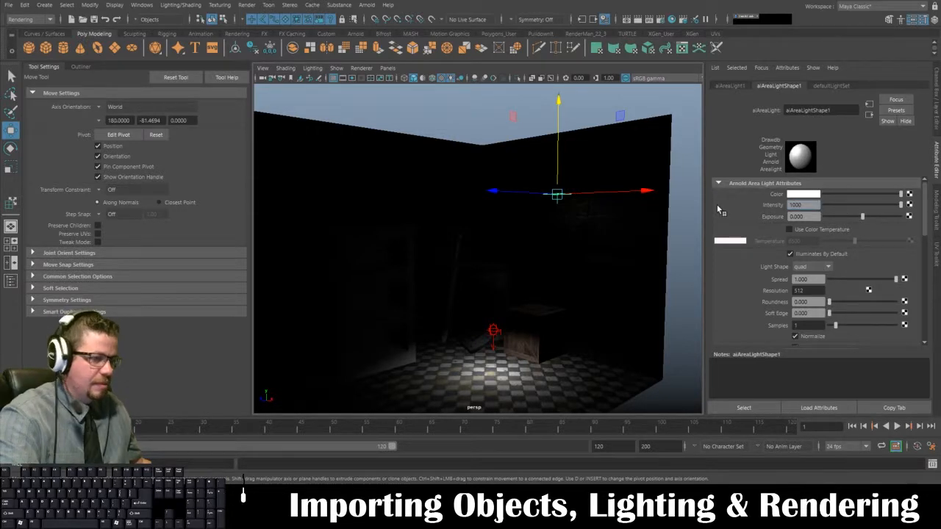
key("Return")
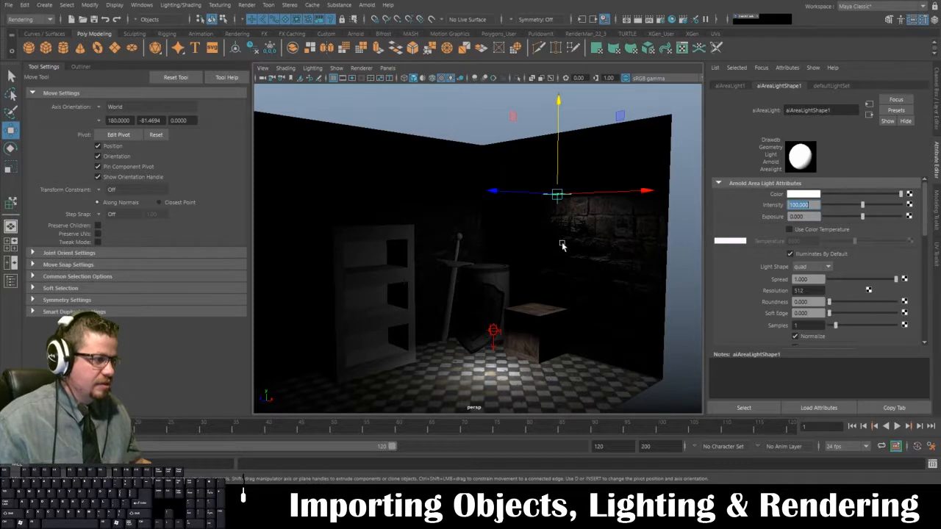
Step: Raise the area light a little higher and increase its intensity to 1000
left_click_drag(561, 138, 557, 114)
left_click_drag(814, 205, 684, 205)
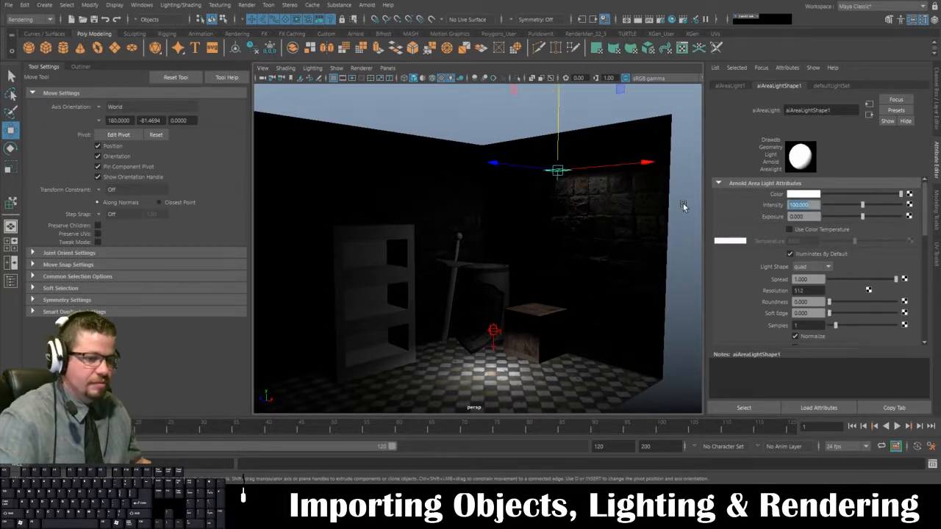
type("1000")
key("Return")
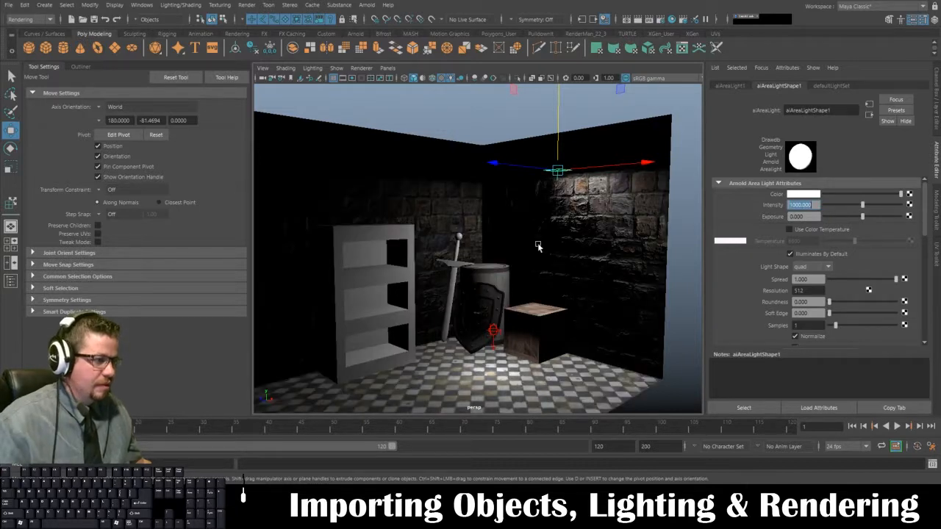
Step: Move the area light farther up and across the room toward the shelf, leaving the wall deselected
left_click_drag(561, 105, 550, 81)
left_click_drag(519, 130, 402, 135)
left_click_drag(476, 99, 478, 62)
left_click_drag(475, 180, 385, 229, "alt")
left_click(364, 200)
left_click(367, 202)
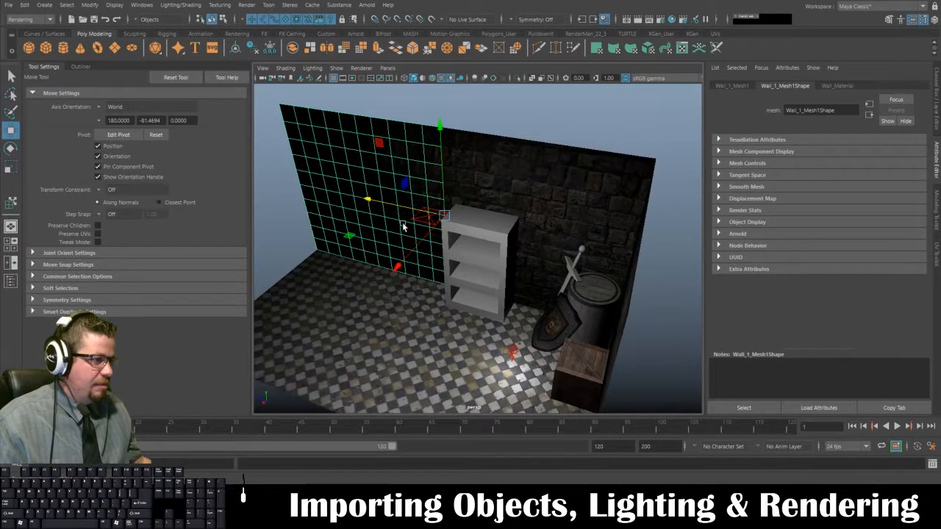
left_click(563, 125)
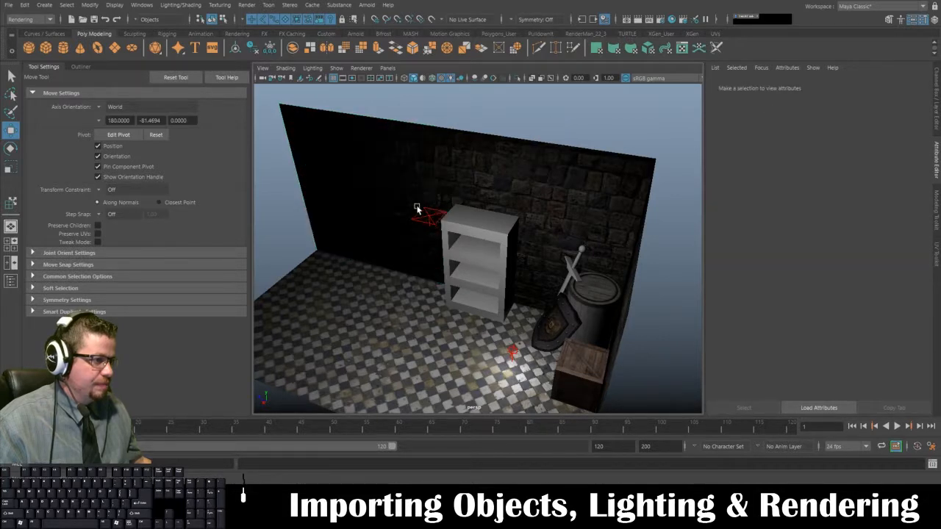
Step: Reselect the area light and reposition it above the shelf side of the room so it lights the props
left_click_drag(431, 217, 410, 180, "alt")
left_click(452, 129)
left_click_drag(454, 131, 489, 166, "alt")
left_click_drag(427, 145, 430, 228)
right_click_drag(434, 232, 500, 285, "alt")
left_click_drag(500, 285, 523, 224, "alt")
middle_click_drag(523, 224, 518, 277, "alt")
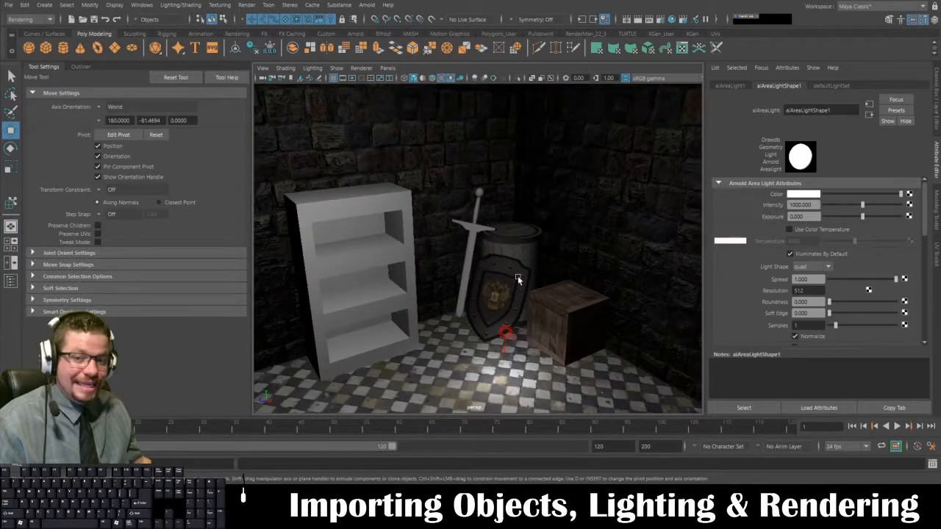
Step: Select the photometric light near the shield, raise it off the floor, and move it in front of the shelf
left_click(506, 333)
left_click_drag(505, 335, 518, 254, "alt")
mouse_move(492, 220)
left_mouse_down()
mouse_move(475, 123)
mouse_move(479, 210)
left_mouse_up()
middle_click_drag(478, 210, 483, 238, "alt")
left_click_drag(444, 242, 335, 272)
Step: Rotate the photometric light from pointing down to aiming across at the shield and crate
key("e")
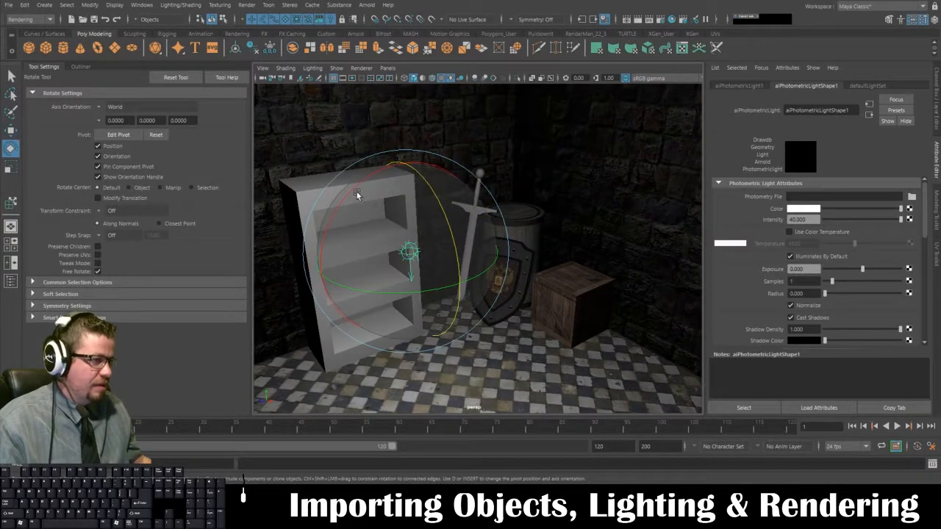
left_click_drag(356, 194, 435, 262)
right_click_drag(434, 262, 502, 238, "alt")
left_click_drag(502, 238, 485, 260, "alt")
right_click_drag(485, 260, 451, 265, "alt")
middle_click_drag(494, 244, 502, 271, "alt")
left_click_drag(376, 239, 455, 247, "alt")
Step: Increase the photometric light's intensity, trying 100 and settling on 200
left_click(803, 219)
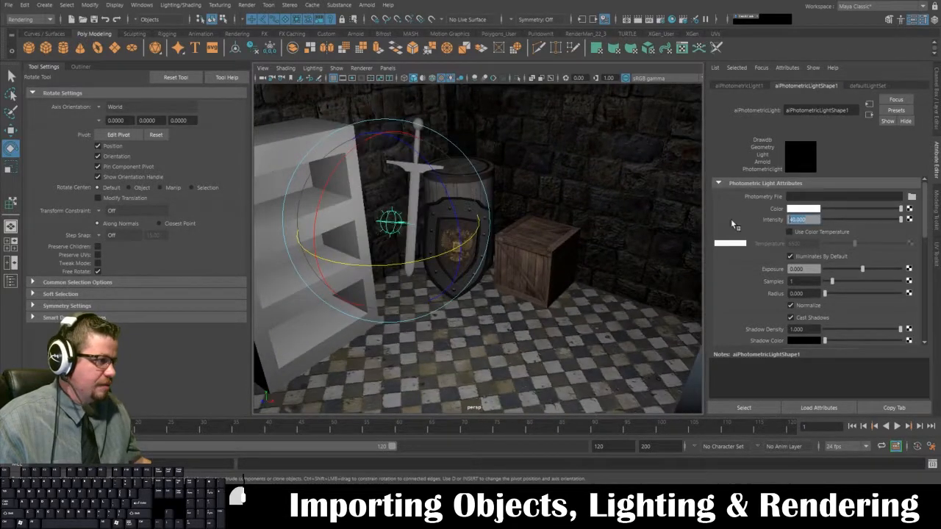
type("100")
key("Return")
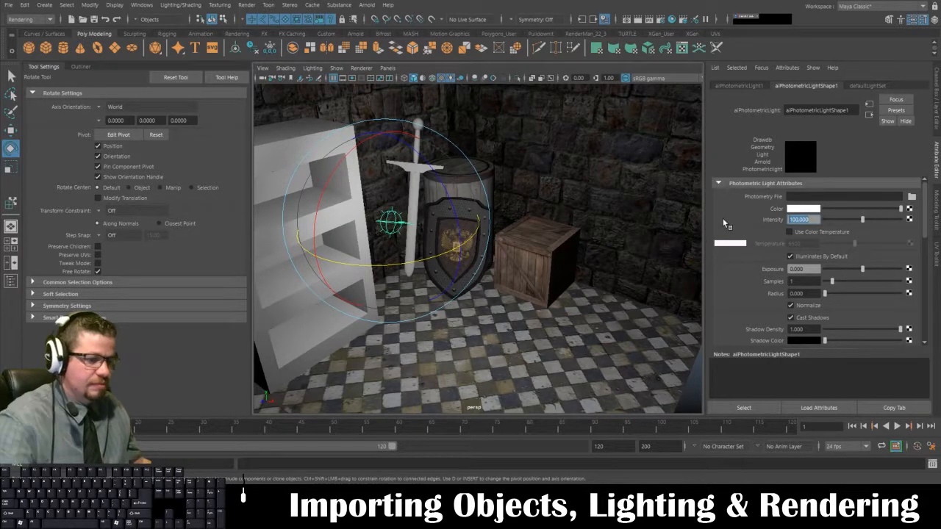
type("200")
key("Return")
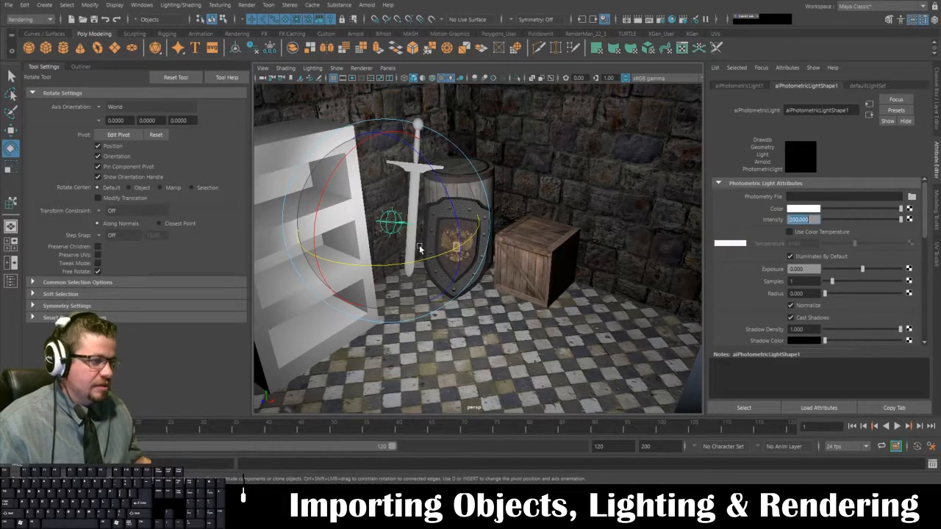
Step: Lower the photometric light and shift it sideways in front of the shelf, keeping it aimed at the props
left_click_drag(441, 255, 415, 218, "alt")
right_click_drag(415, 217, 479, 270, "alt")
left_click_drag(479, 269, 452, 265, "alt")
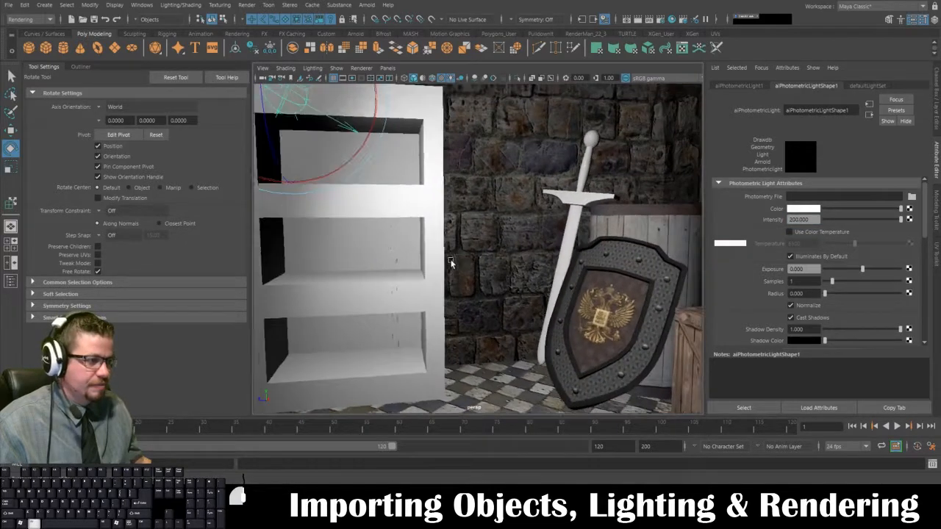
middle_click_drag(451, 264, 432, 272, "alt")
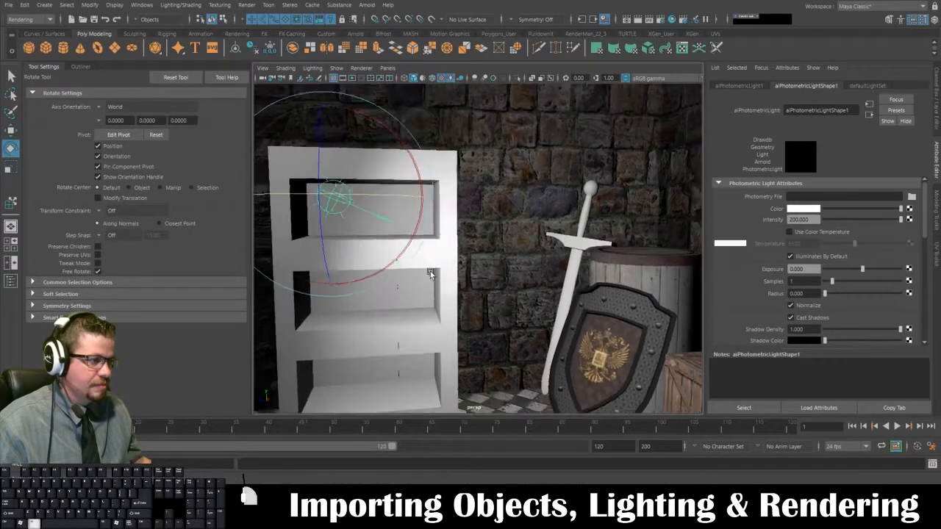
right_click_drag(432, 272, 420, 258, "alt")
key("w")
left_click_drag(346, 117, 358, 161)
left_click_drag(277, 240, 498, 217)
key("e")
right_click_drag(498, 216, 441, 199, "alt")
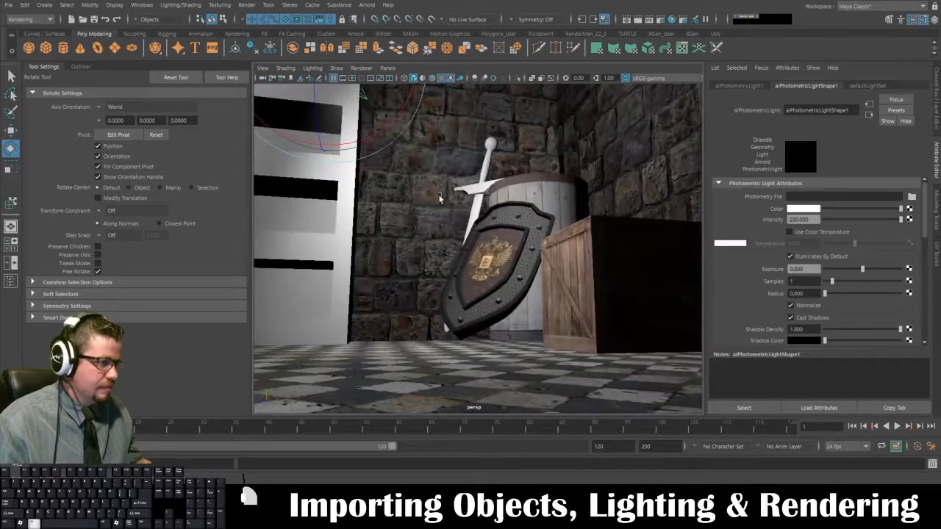
middle_click_drag(441, 200, 460, 205, "alt")
right_click_drag(460, 204, 490, 222, "alt")
Step: Try shifting the shield beside the sword, undo the move, and deselect the shield
left_click(490, 222)
left_click_drag(491, 222, 496, 272, "alt")
key("w")
key("ctrl+z")
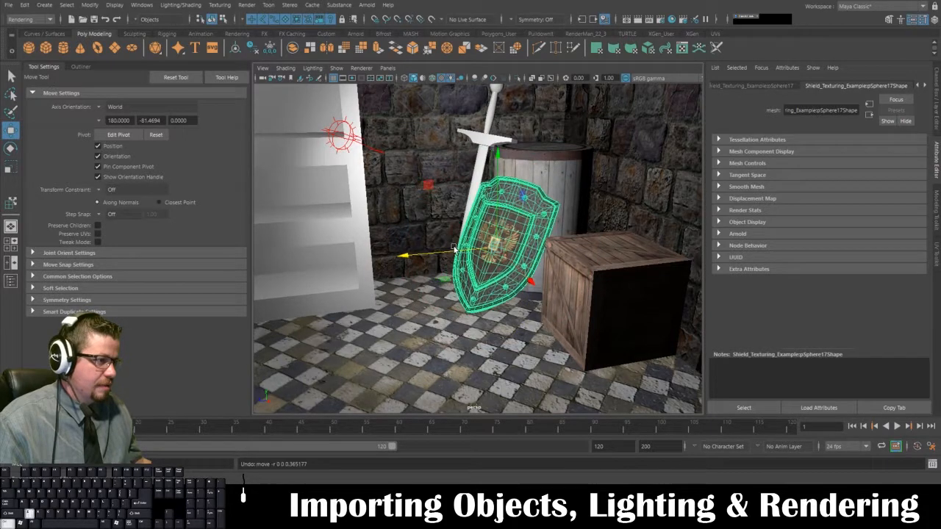
left_click_drag(397, 256, 472, 222, "alt")
left_click_drag(548, 278, 609, 239, "alt")
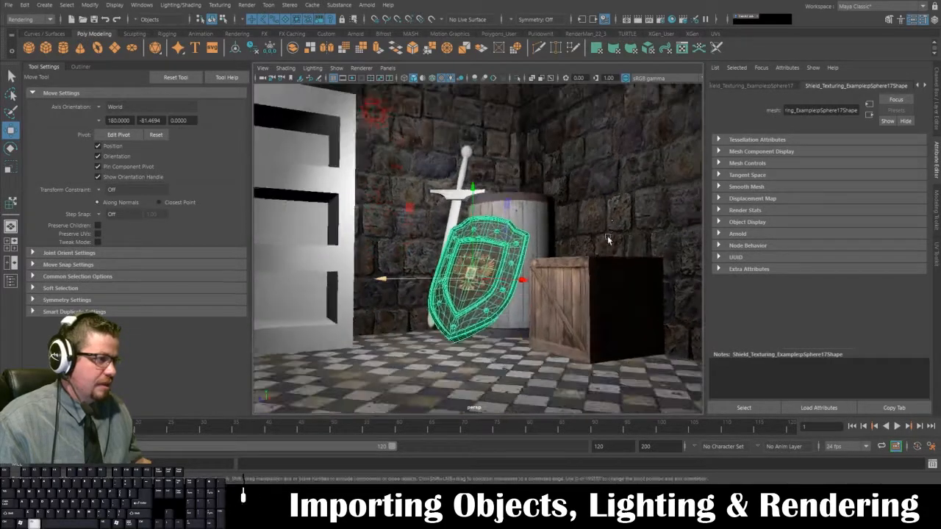
right_click_drag(610, 239, 569, 236, "alt")
left_click(568, 237)
Step: Examine how the light falls on the sword, shield, barrel and crate from several angles
left_click_drag(523, 282, 470, 316, "alt")
right_click_drag(383, 301, 425, 309, "alt")
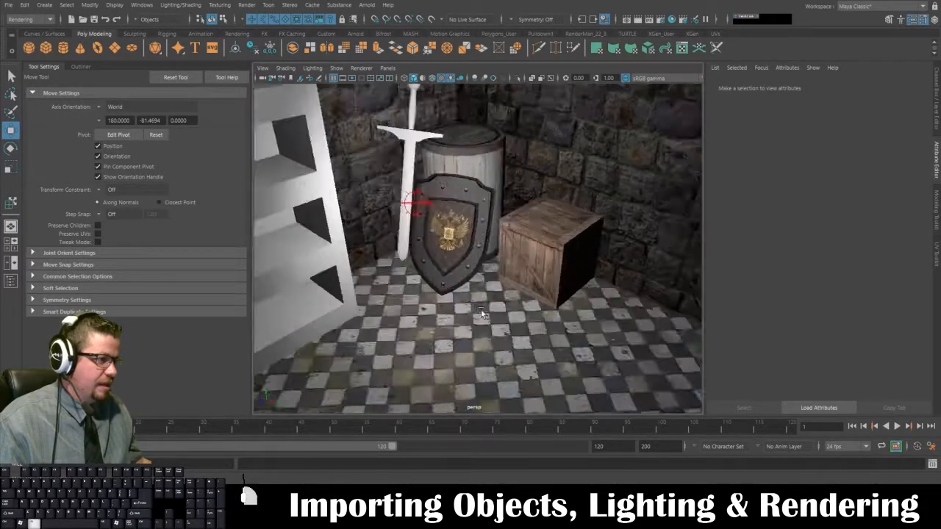
left_click_drag(424, 309, 450, 302, "alt")
right_click_drag(449, 300, 472, 295, "alt")
left_click_drag(472, 295, 462, 257, "alt")
right_click_drag(461, 257, 475, 296, "alt")
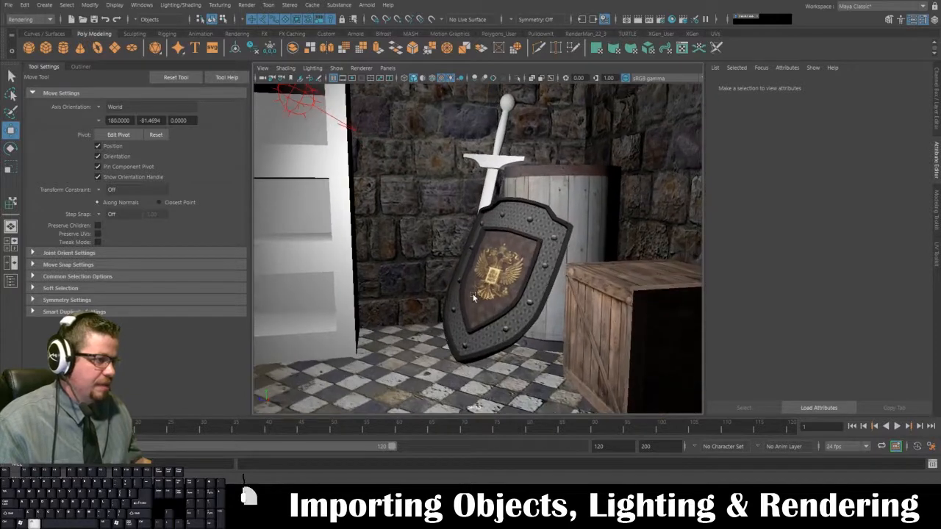
left_click_drag(475, 296, 510, 282, "alt")
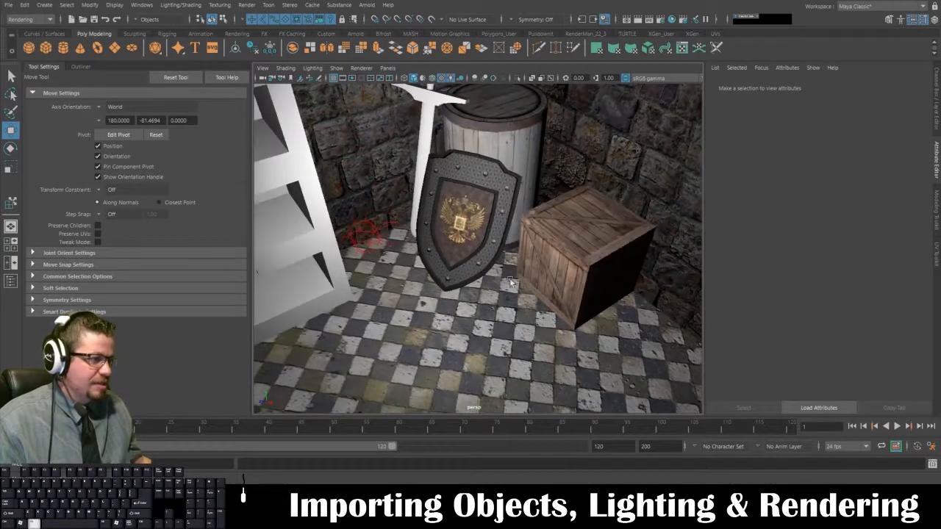
Step: Create a second Arnold photometric light and move it up off the floor to the gap between the shelf and the sword
left_click(366, 5)
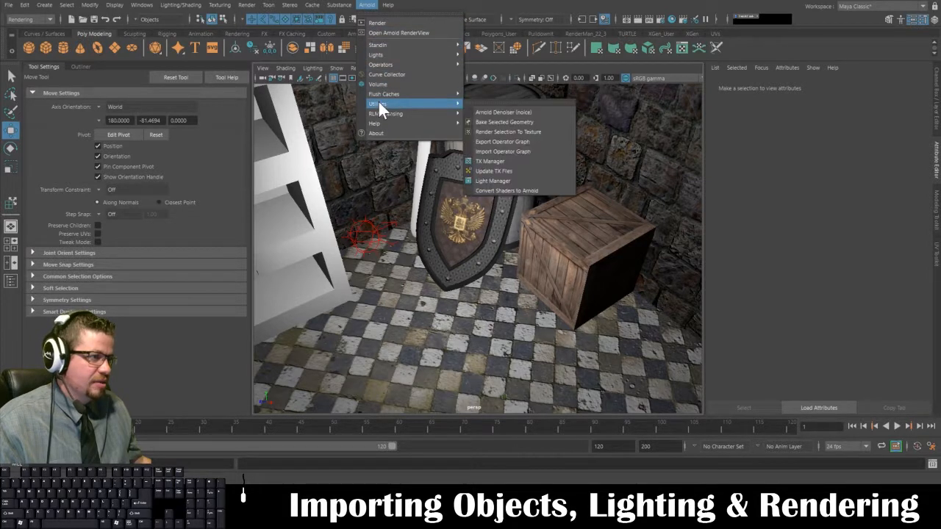
mouse_move(392, 56)
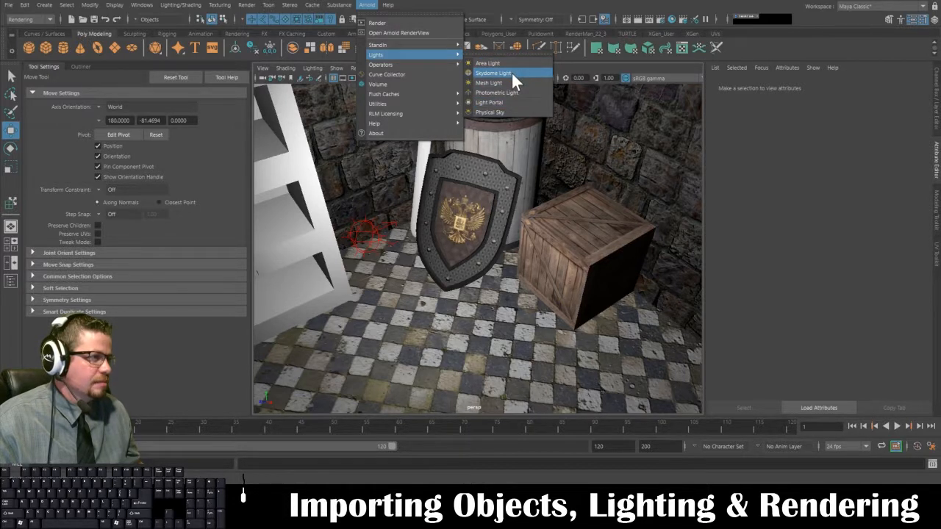
left_click(511, 92)
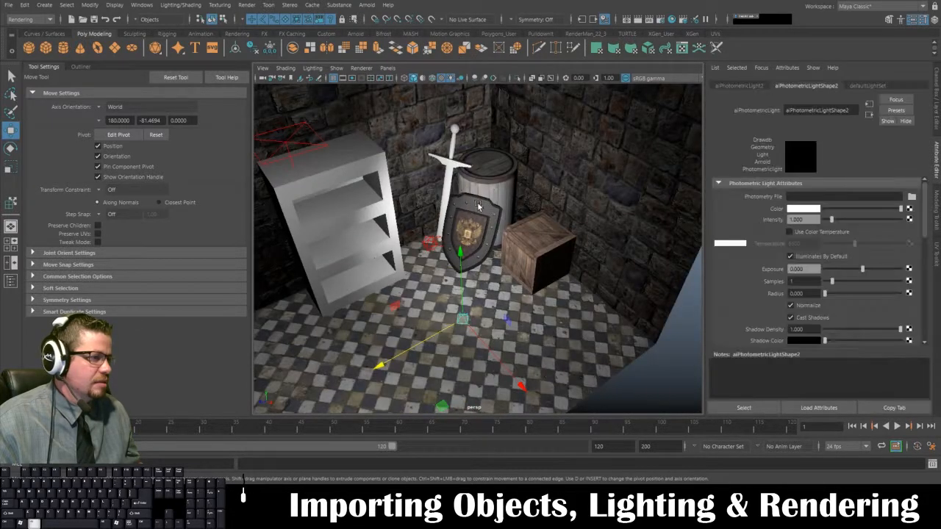
left_click_drag(441, 144, 517, 197, "alt")
left_click_drag(591, 224, 486, 215)
left_click_drag(471, 250, 382, 133, "alt")
middle_click_drag(382, 133, 434, 221, "alt")
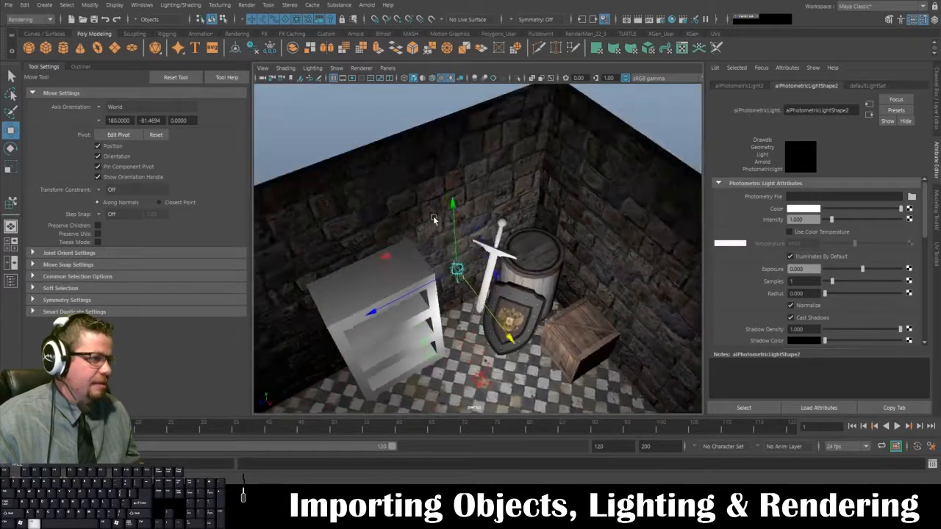
right_click_drag(435, 221, 505, 252, "alt")
left_click_drag(504, 253, 492, 162, "alt")
right_click_drag(493, 161, 467, 101, "alt")
middle_click_drag(467, 101, 469, 147, "alt")
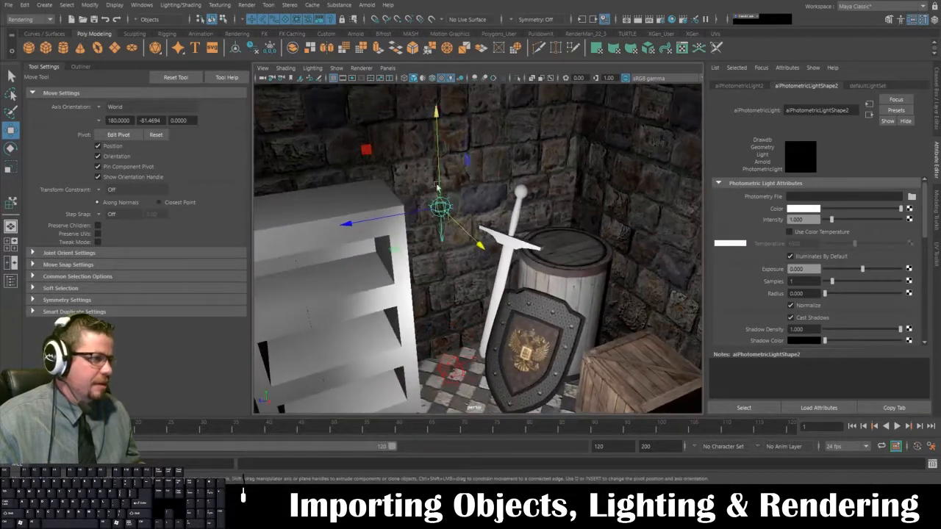
Step: Move the second photometric light just above the sword's pommel near the back wall and tilt it slightly
left_click_drag(406, 215, 497, 197)
middle_click_drag(563, 187, 563, 184, "alt")
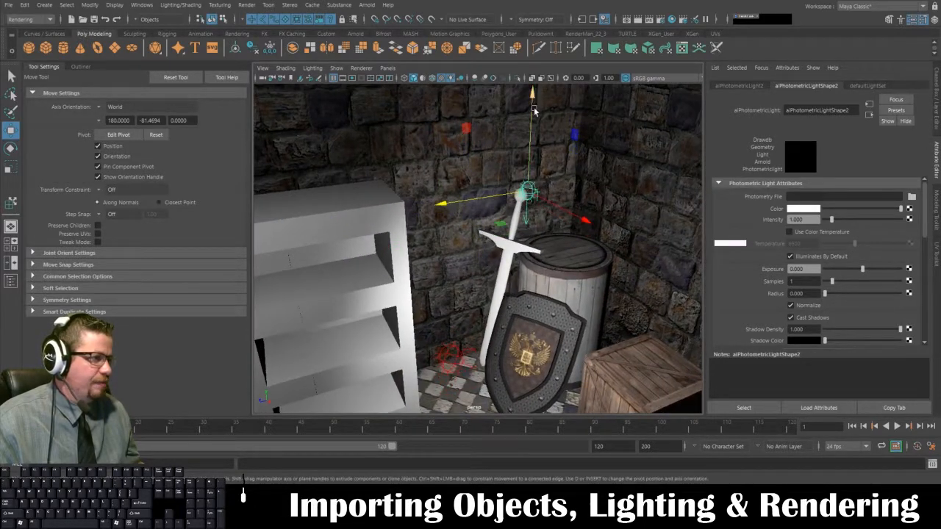
left_click_drag(531, 108, 508, 110)
left_click_drag(586, 222, 547, 206)
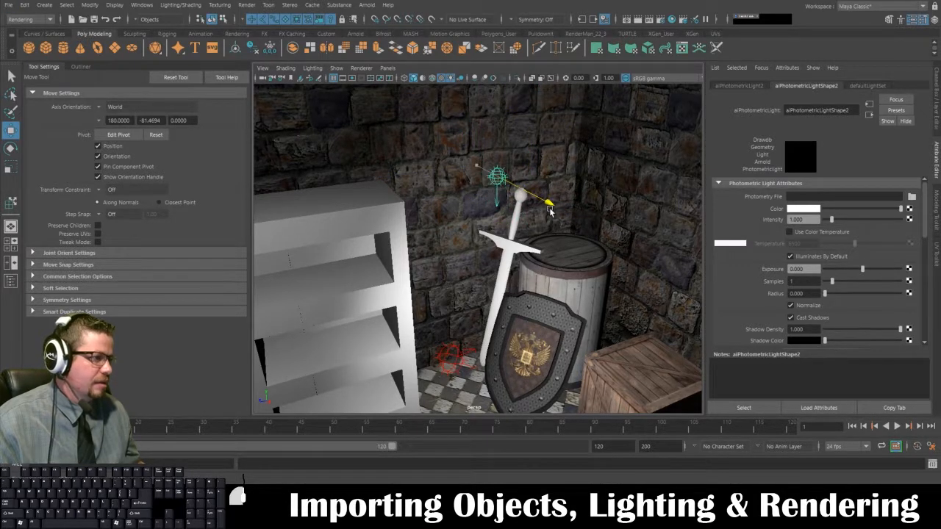
key("e")
left_click_drag(544, 139, 527, 105)
Step: Lower the second photometric light behind the sword's blade and frame it in the view
middle_click_drag(542, 246, 531, 162, "alt")
right_click_drag(532, 163, 572, 242, "alt")
left_click_drag(572, 242, 530, 246, "alt")
middle_click_drag(531, 242, 506, 242, "alt")
right_click_drag(507, 242, 437, 349, "alt")
left_click_drag(437, 349, 493, 192, "alt")
middle_click_drag(492, 192, 504, 231, "alt")
left_click_drag(504, 231, 486, 261, "alt")
middle_click_drag(486, 261, 490, 226, "alt")
left_click_drag(490, 227, 505, 213, "alt")
middle_click_drag(506, 213, 510, 252, "alt")
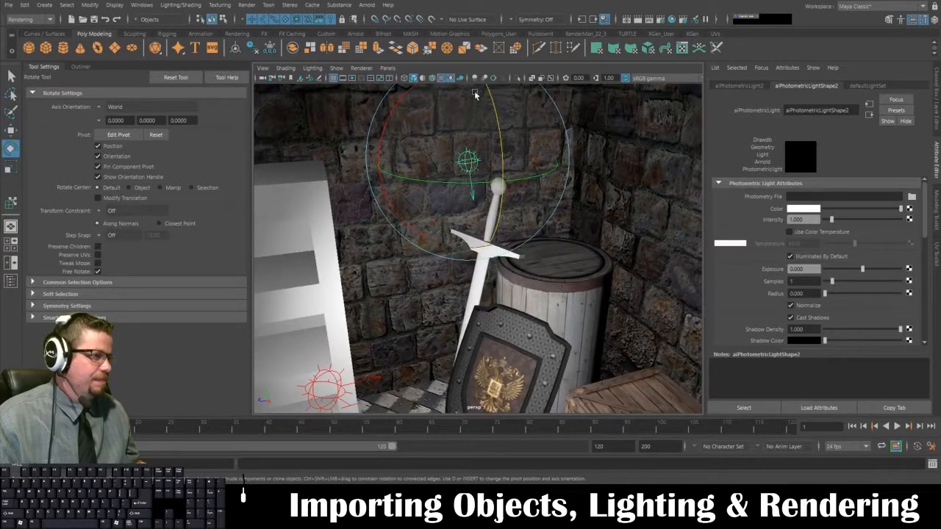
key("w")
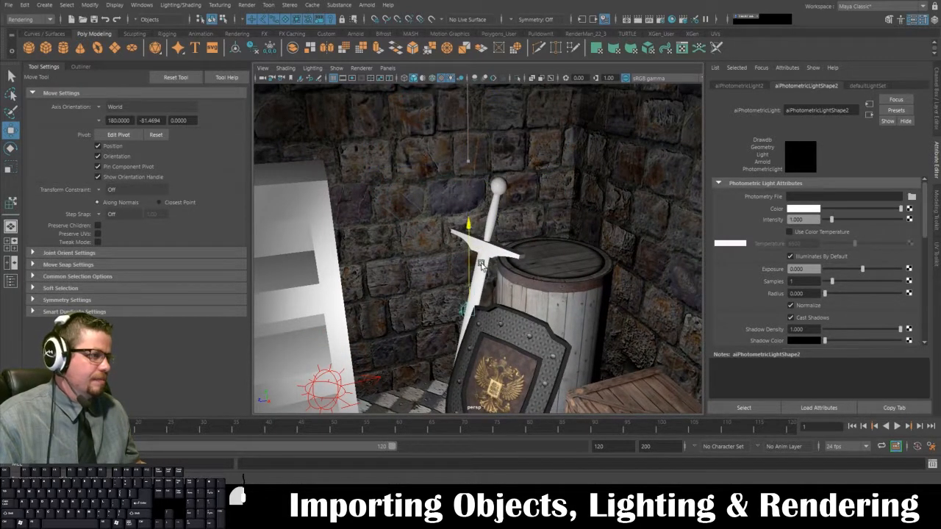
key("f")
left_click_drag(510, 269, 488, 237, "alt")
Step: Rotate the second photometric light from pointing down to aiming sideways past the blade toward the barrel
key("e")
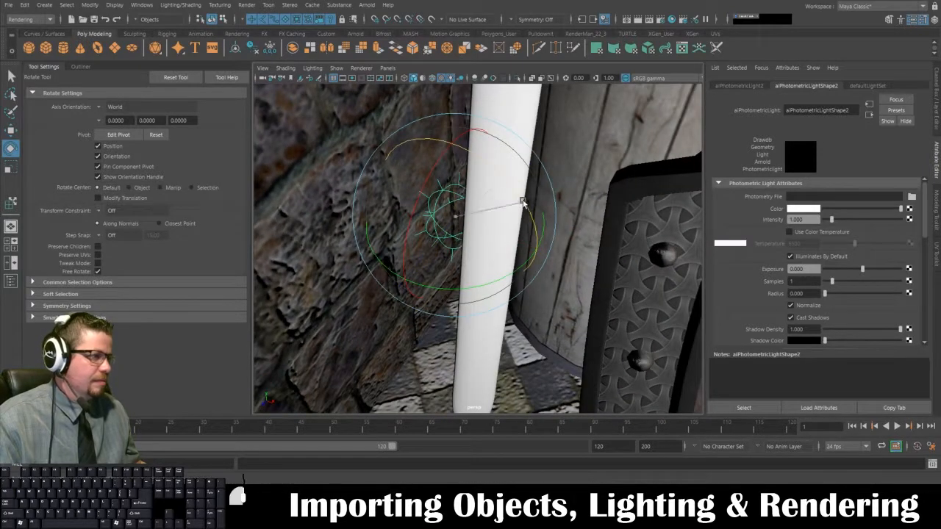
left_click_drag(413, 95, 380, 81)
key("w")
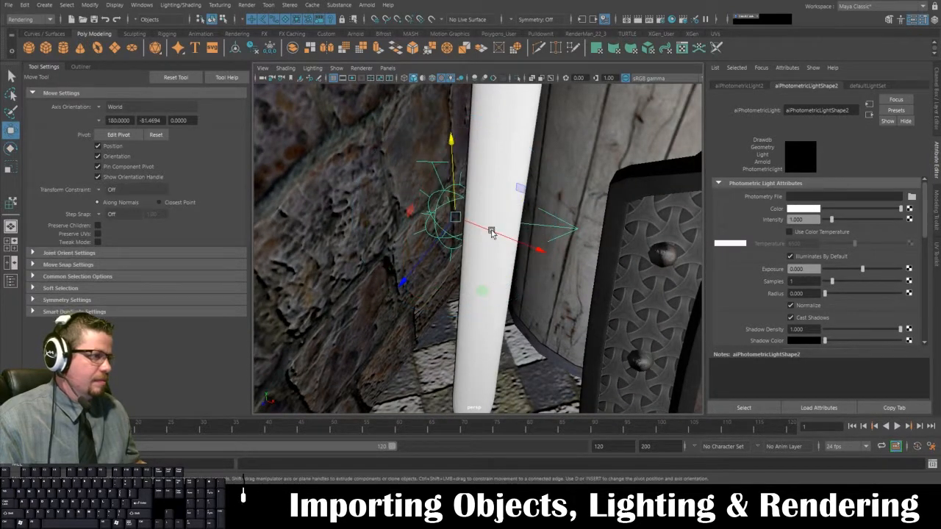
Step: Shift the second photometric light to just below the sword's guard and re-aim it down behind the shield
right_click_drag(493, 231, 397, 136, "alt")
left_click_drag(463, 176, 547, 186)
key("e")
left_click_drag(553, 121, 480, 147)
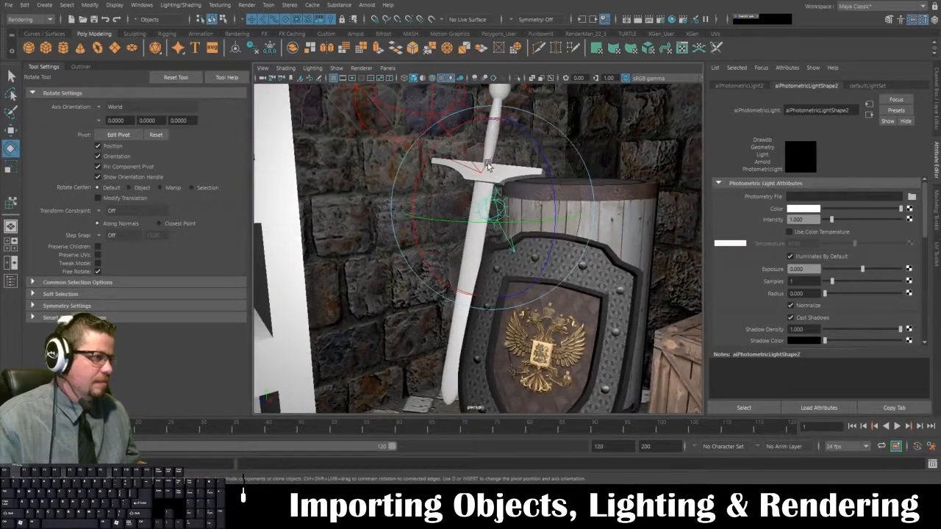
key("w")
left_click_drag(497, 200, 486, 242)
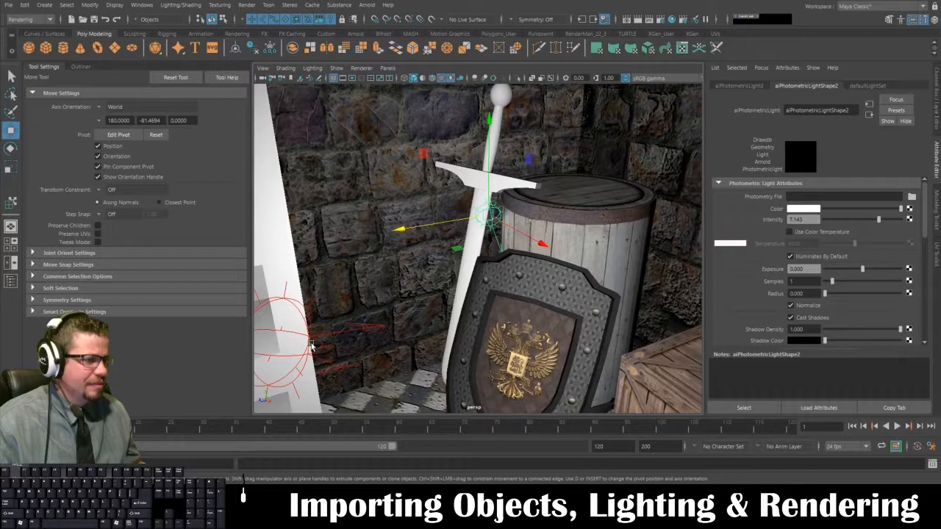
Step: Rename the first photometric light's shape, the one beside the bookshelf, as Key_Light
left_click(494, 286)
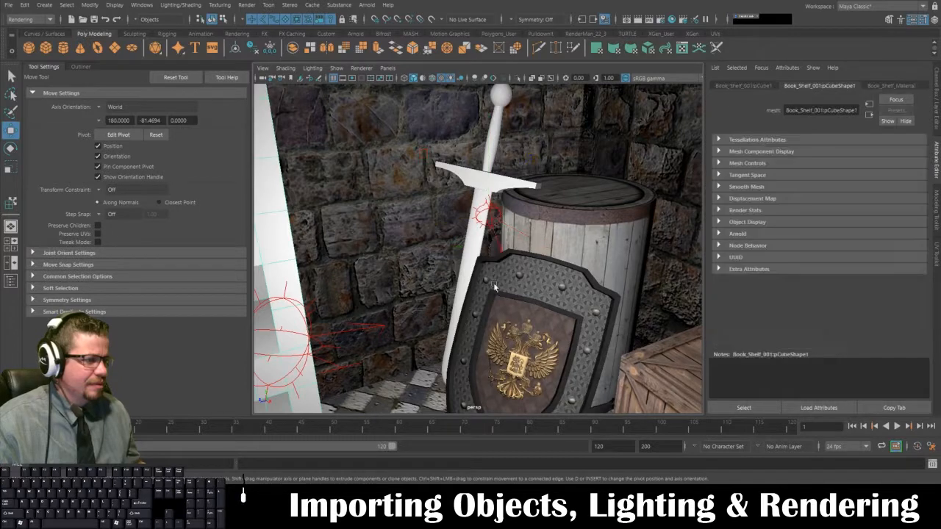
left_click(339, 364)
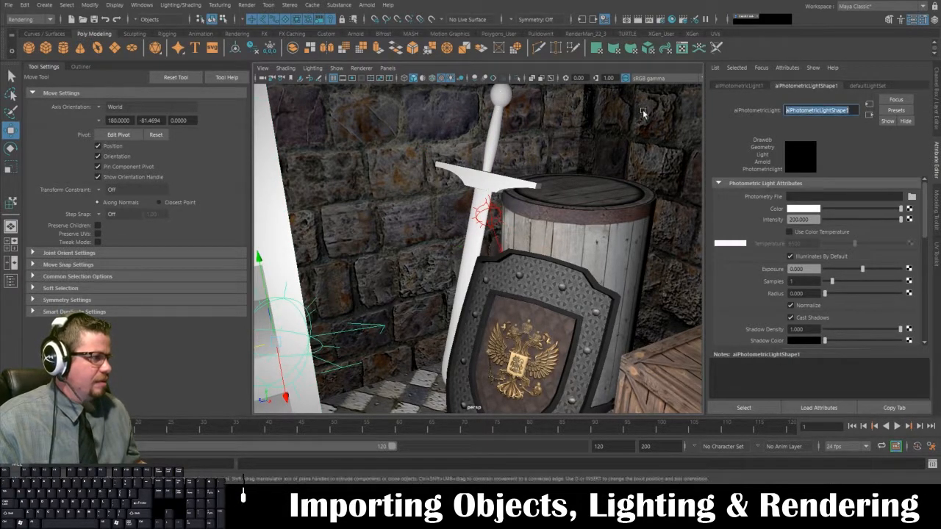
type("Key_Li")
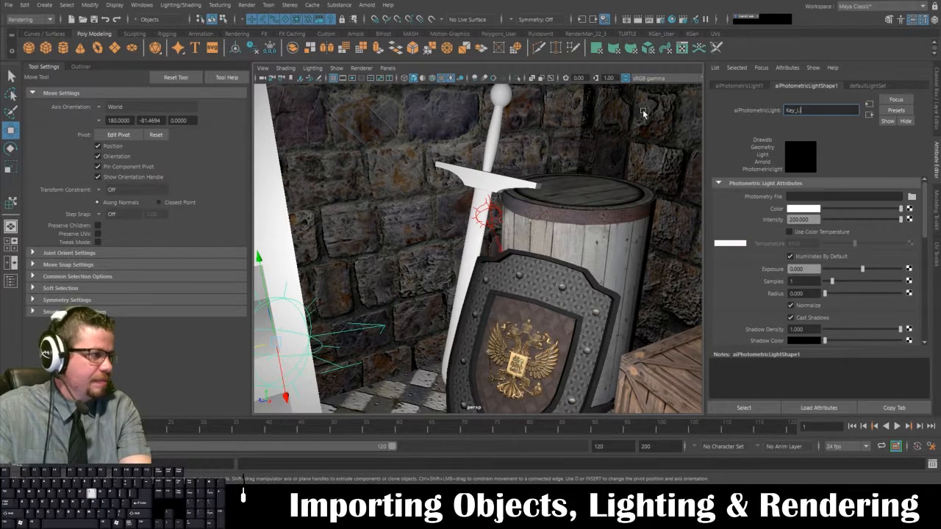
type("ght")
key("Return")
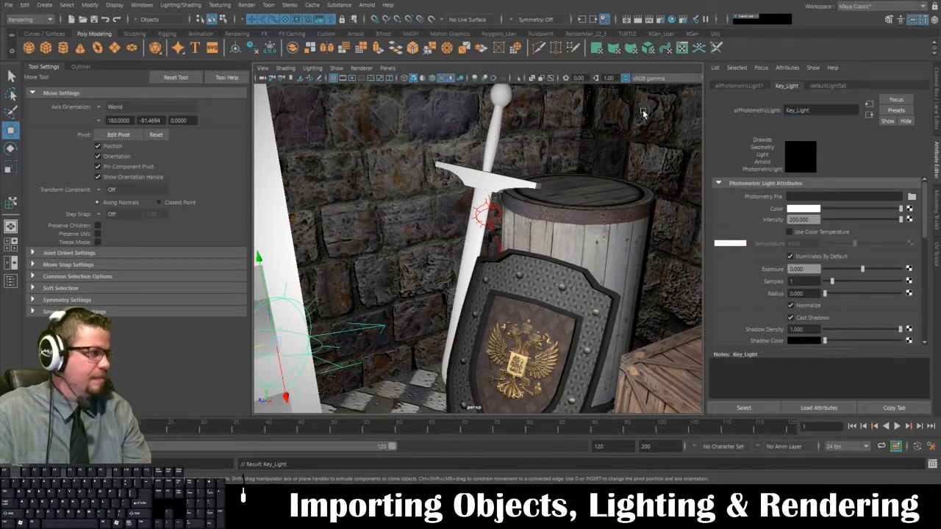
Step: Rename the shape of the photometric light behind the sword and shield as Back_Light
left_click(485, 217)
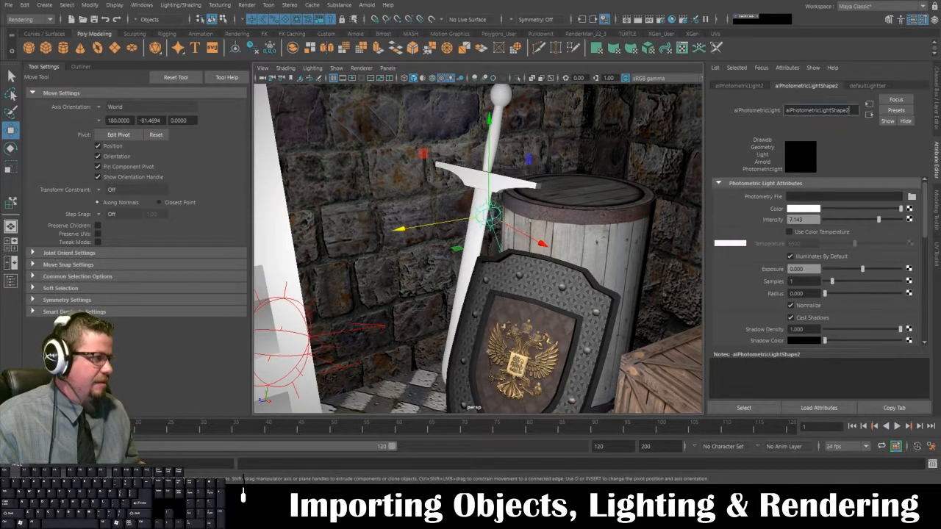
type("Back_")
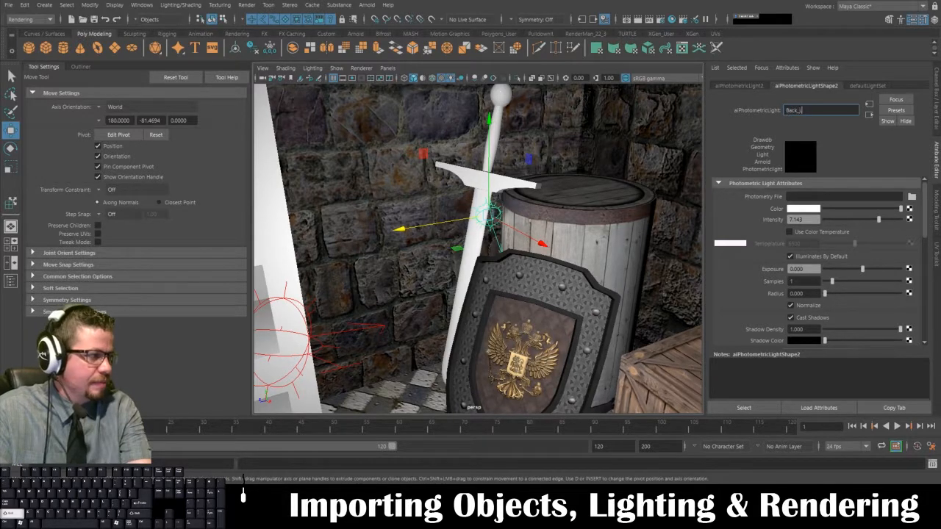
type("Light")
key("Return")
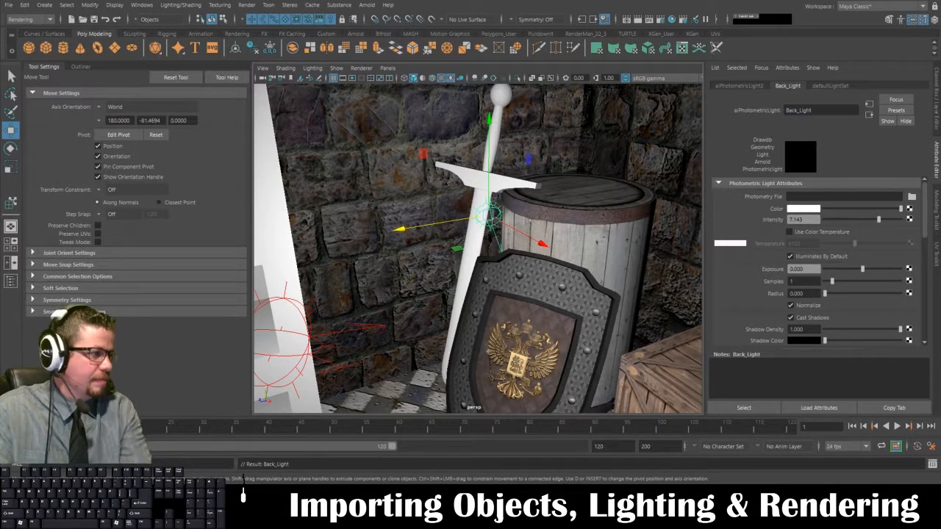
left_click(362, 333)
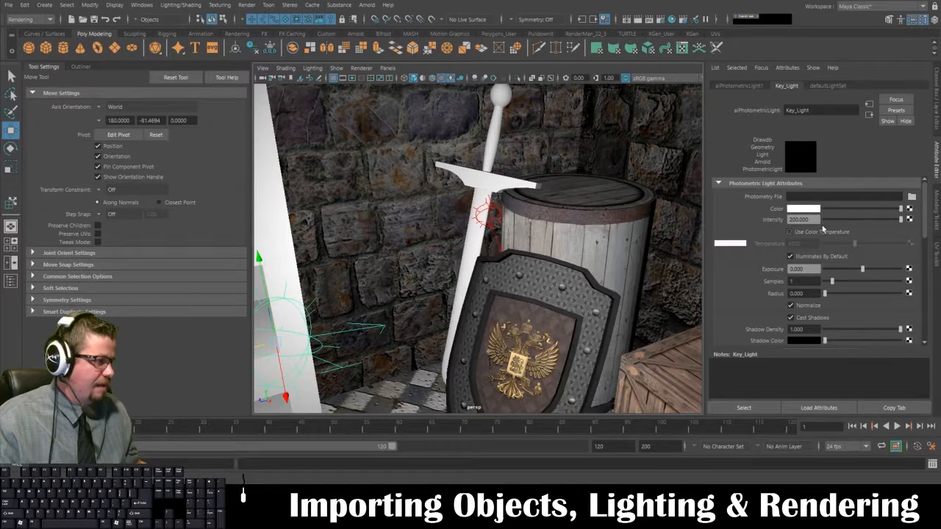
left_click(490, 219)
Step: Try deleting the area light above the room to compare the lighting on the props, and undo the deletion
mouse_move(490, 220)
left_mouse_down("alt")
mouse_move(527, 232)
mouse_move(445, 249)
mouse_move(482, 218)
left_mouse_up("alt")
scroll(441, 195, "down", 8)
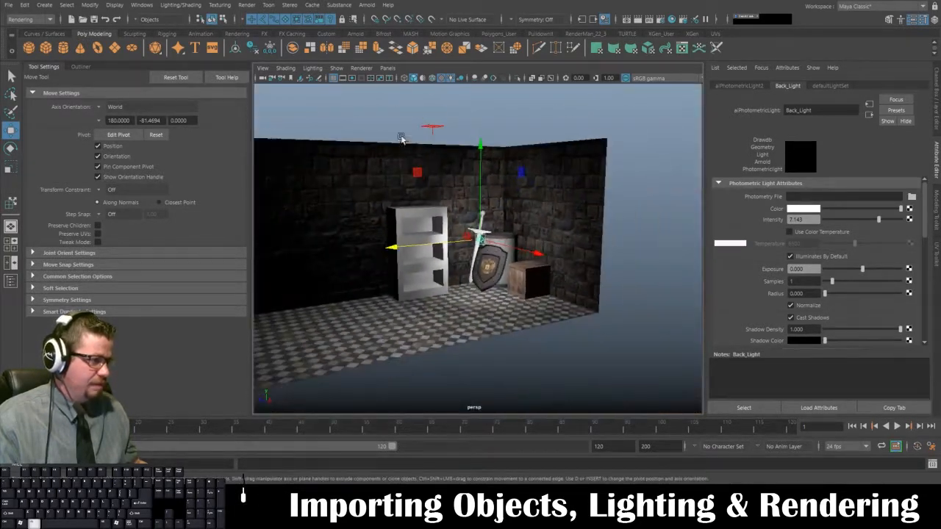
left_click(430, 125)
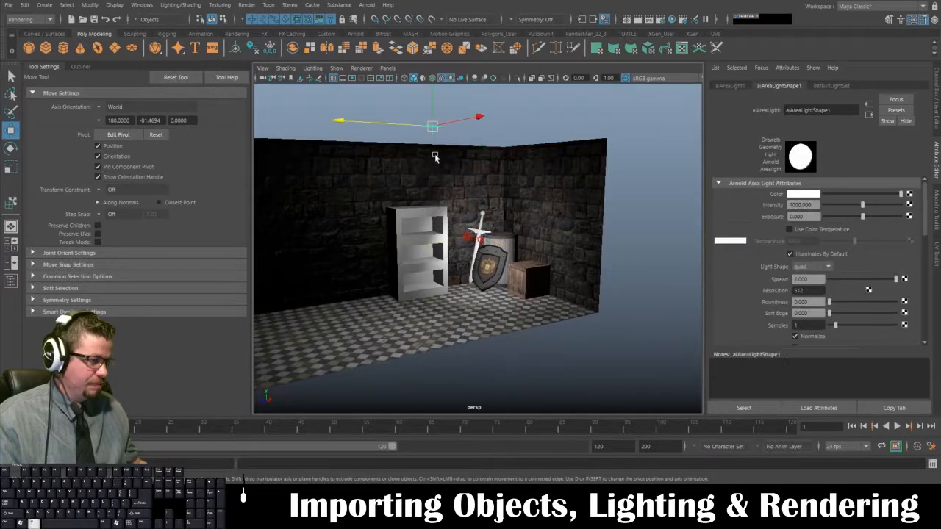
middle_click_drag(435, 157, 440, 146, "alt")
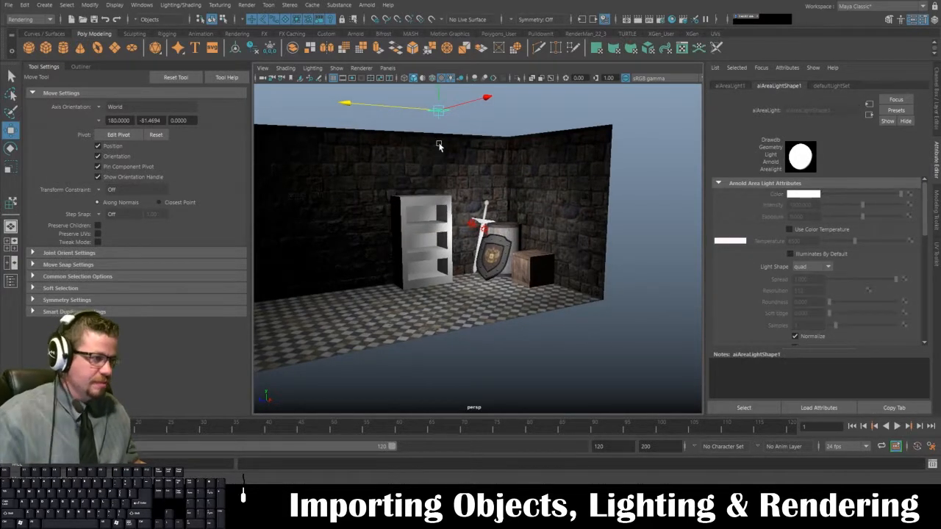
key("Delete")
left_click_drag(441, 172, 428, 191, "alt")
mouse_move(434, 194)
right_mouse_down("alt")
mouse_move(516, 265)
mouse_move(556, 273)
right_mouse_up("alt")
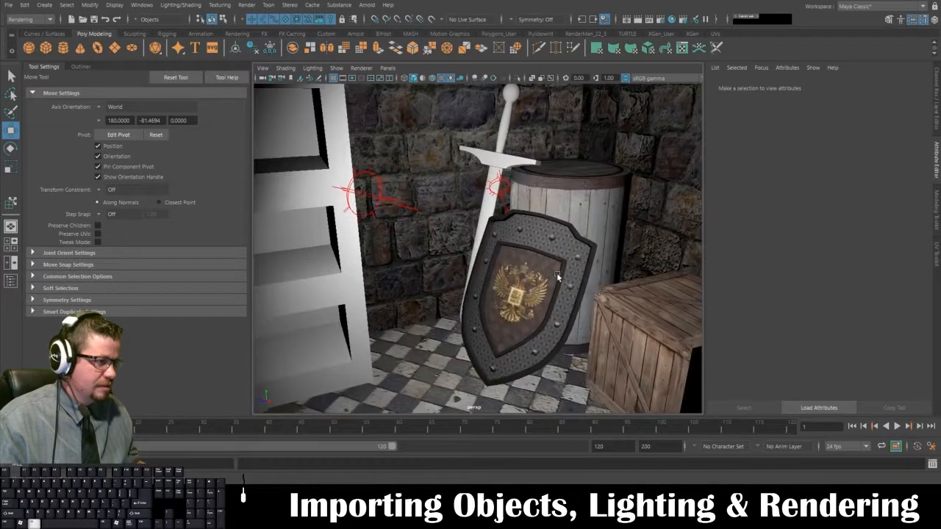
left_click_drag(556, 272, 560, 255, "alt")
mouse_move(560, 254)
right_mouse_down("alt")
mouse_move(481, 239)
mouse_move(513, 237)
mouse_move(470, 242)
right_mouse_up("alt")
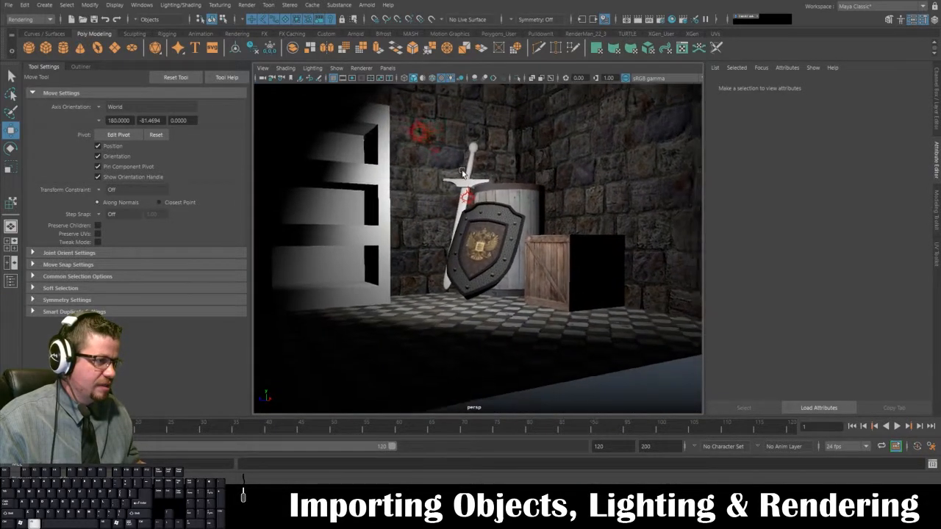
left_click_drag(470, 242, 436, 176, "alt")
left_click_drag(442, 138, 443, 150, "alt")
right_click_drag(443, 149, 452, 184, "alt")
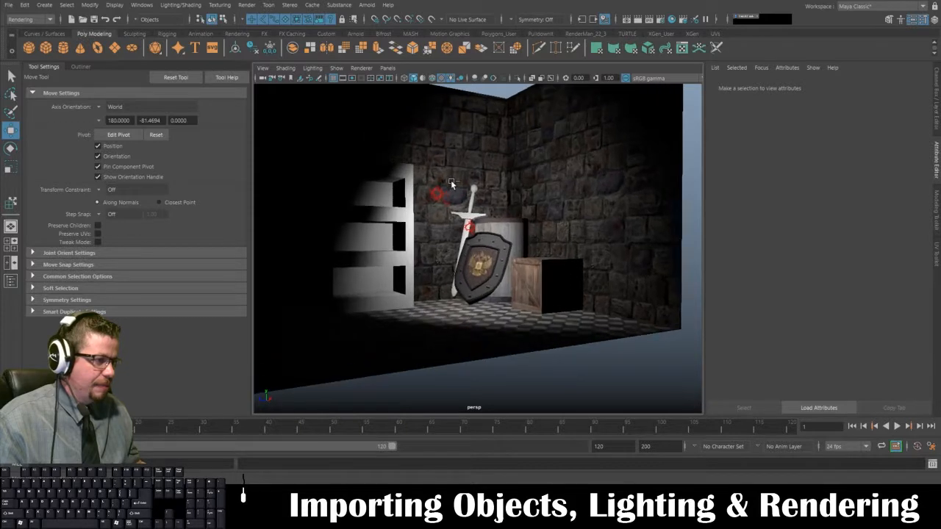
key("ctrl+z")
Step: Set the intensity of the area light above the room to about 701
left_click_drag(452, 159, 451, 160, "alt")
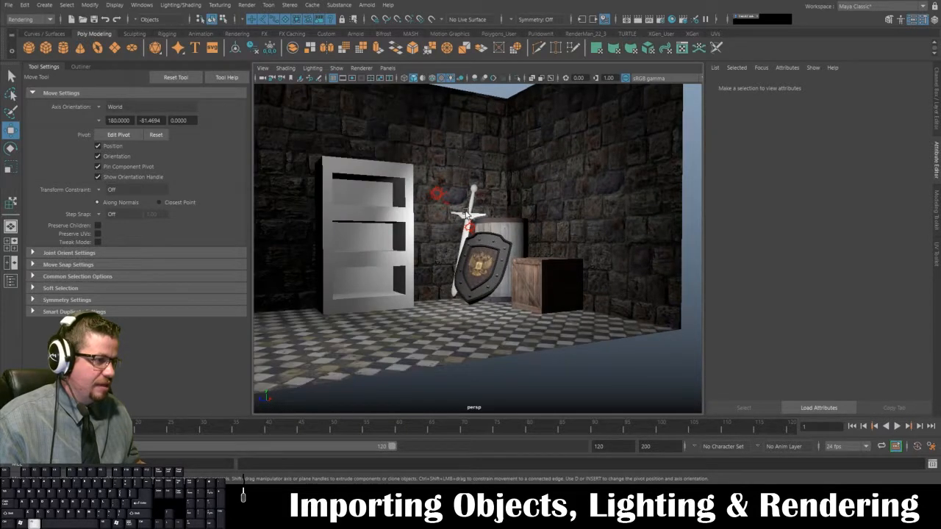
middle_click_drag(469, 224, 469, 223, "alt")
right_click_drag(469, 223, 438, 170, "alt")
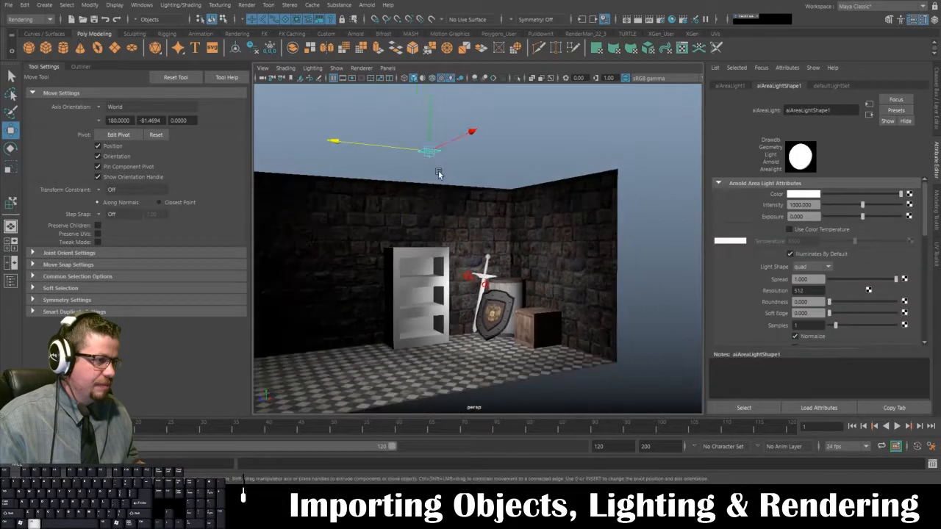
mouse_move(852, 207)
left_mouse_down()
mouse_move(842, 207)
mouse_move(863, 207)
left_mouse_up()
left_click(850, 207)
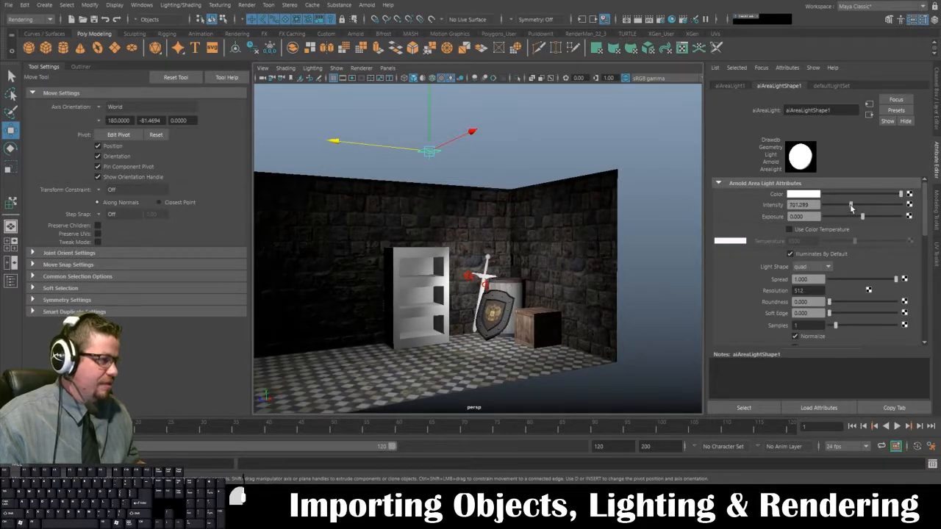
Step: Set the intensity of Back_Light, behind the sword and shield, to 10
right_click_drag(604, 252, 647, 342, "alt")
left_click_drag(647, 343, 505, 223, "alt")
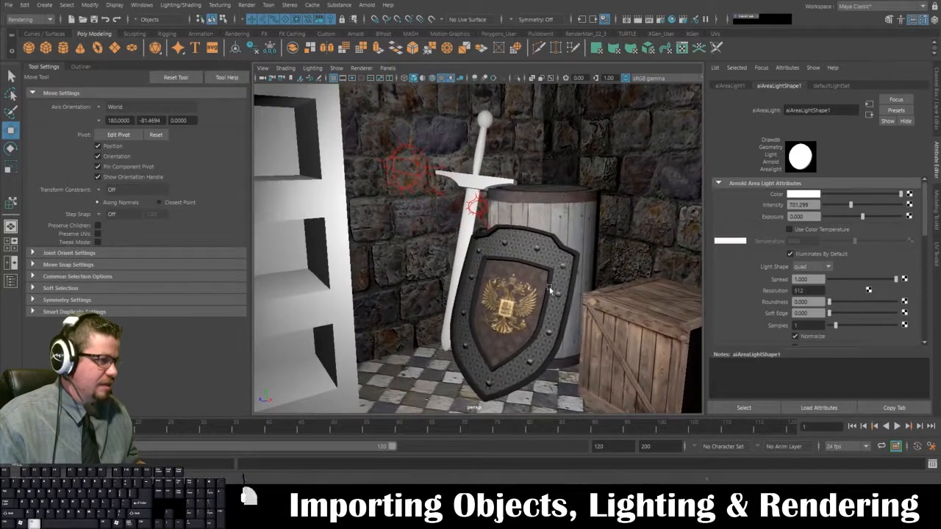
left_click(483, 205)
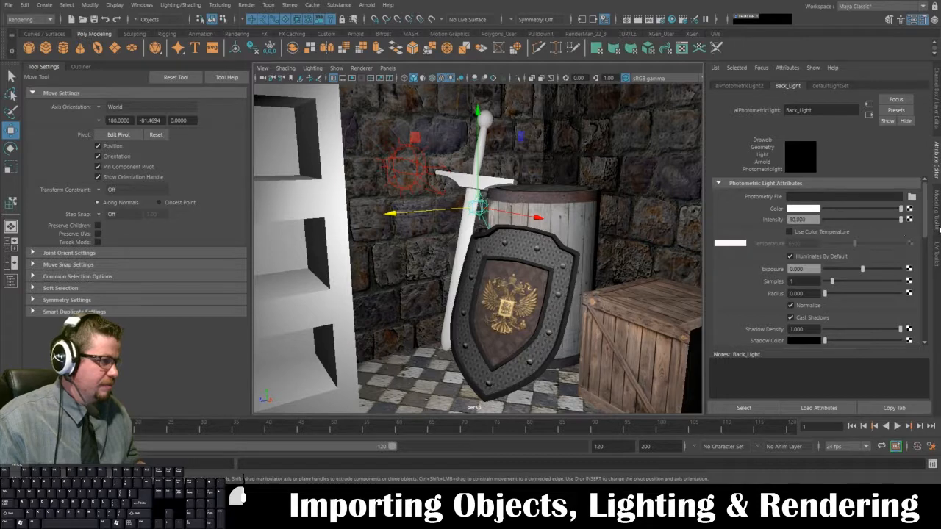
left_click(849, 227)
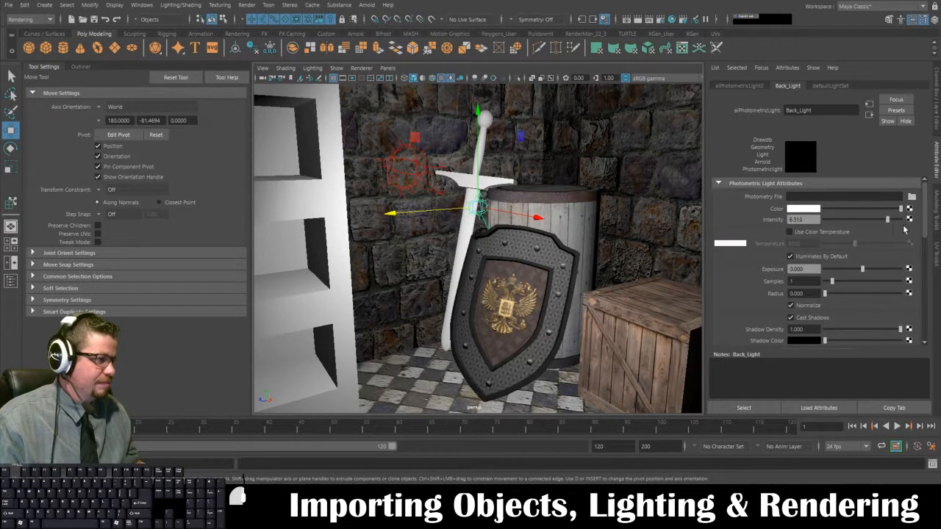
Step: Shift Back_Light slightly sideways so it sits closer behind the sword's blade
left_click_drag(615, 224, 657, 239, "alt")
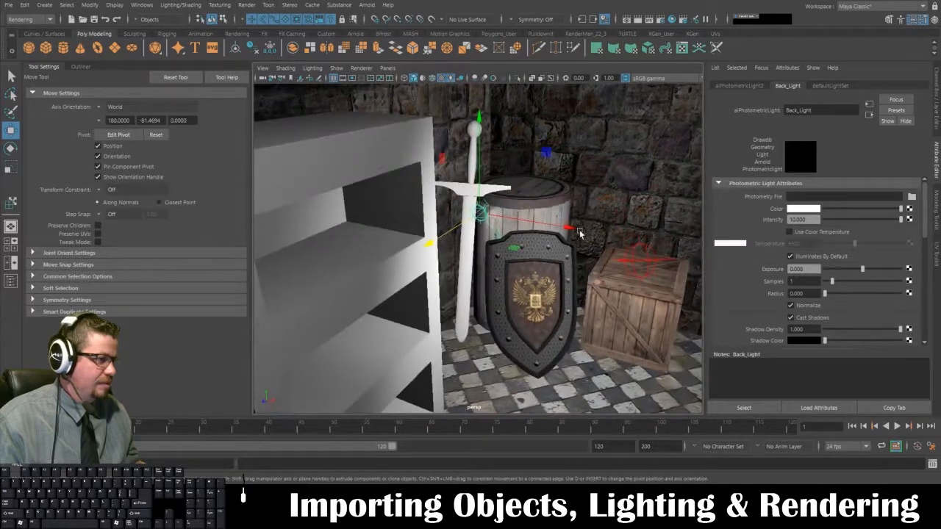
left_click_drag(564, 228, 561, 229)
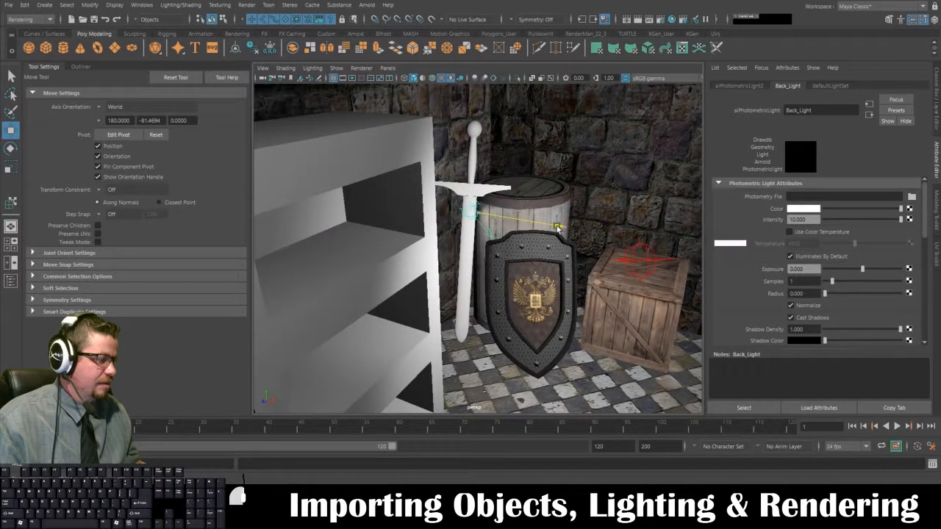
left_click_drag(557, 229, 474, 225, "alt")
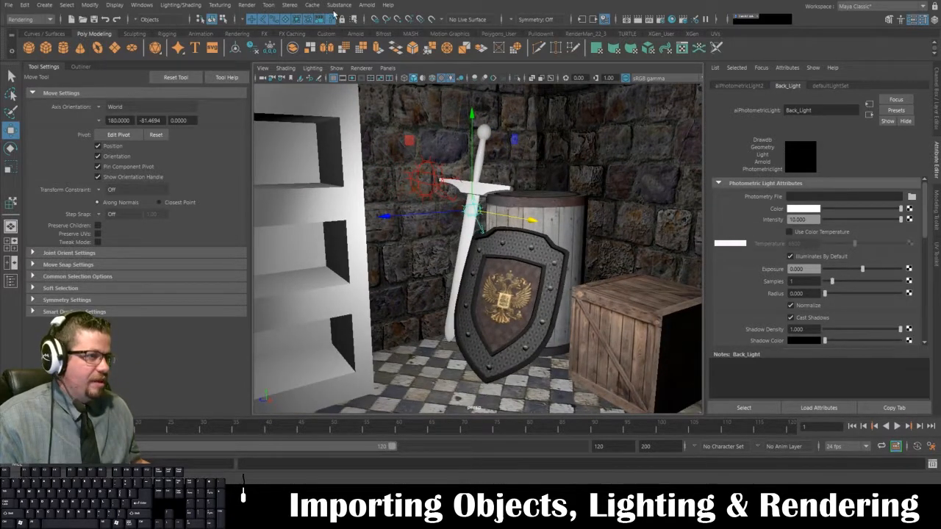
Step: Create a third Arnold photometric light and slide it across the floor to the wooden crate
left_click(362, 6)
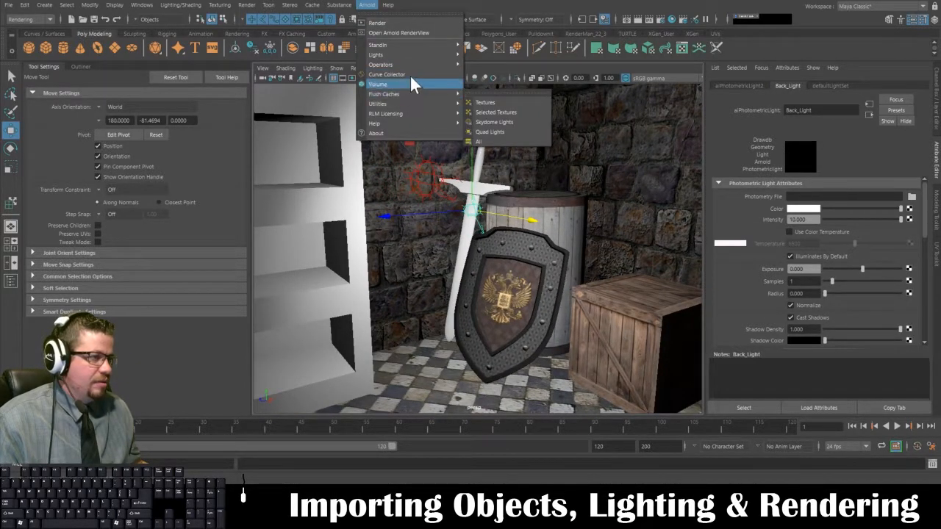
mouse_move(412, 54)
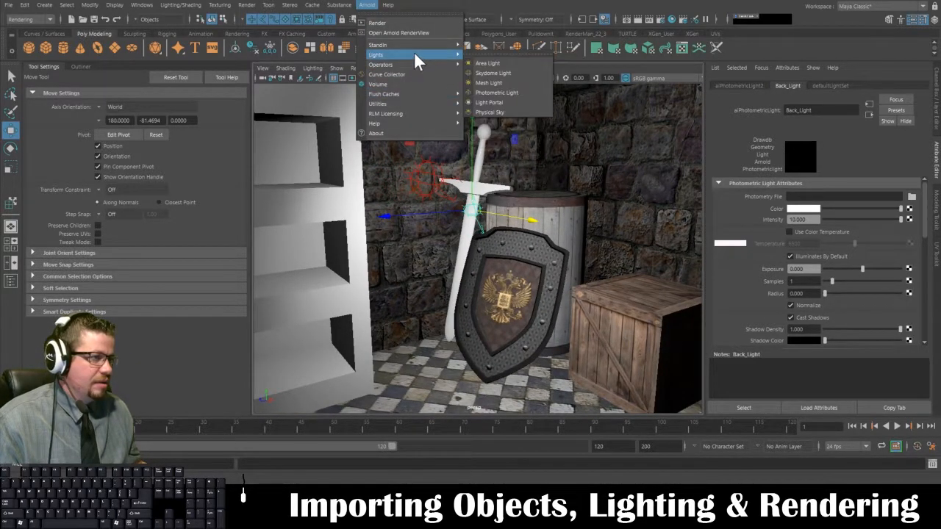
left_click(499, 92)
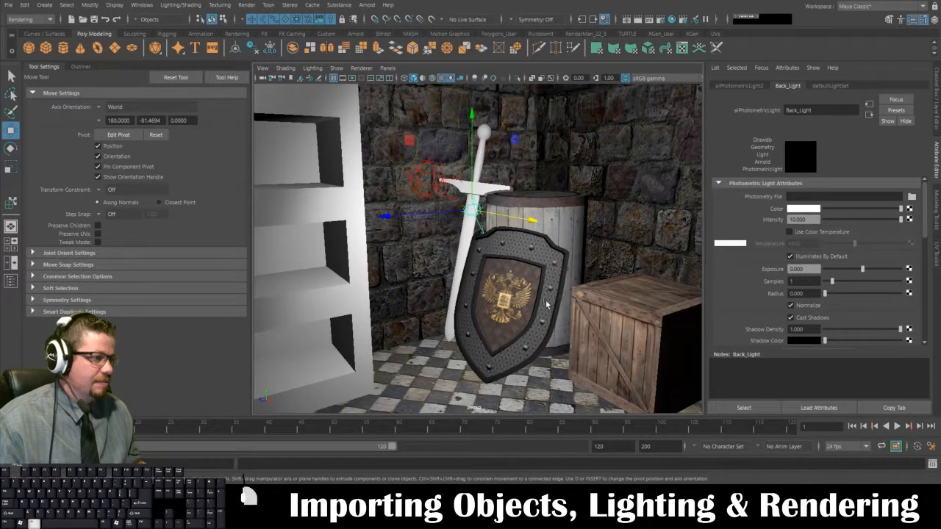
right_click_drag(513, 218, 464, 299, "alt")
left_click_drag(438, 312, 493, 301)
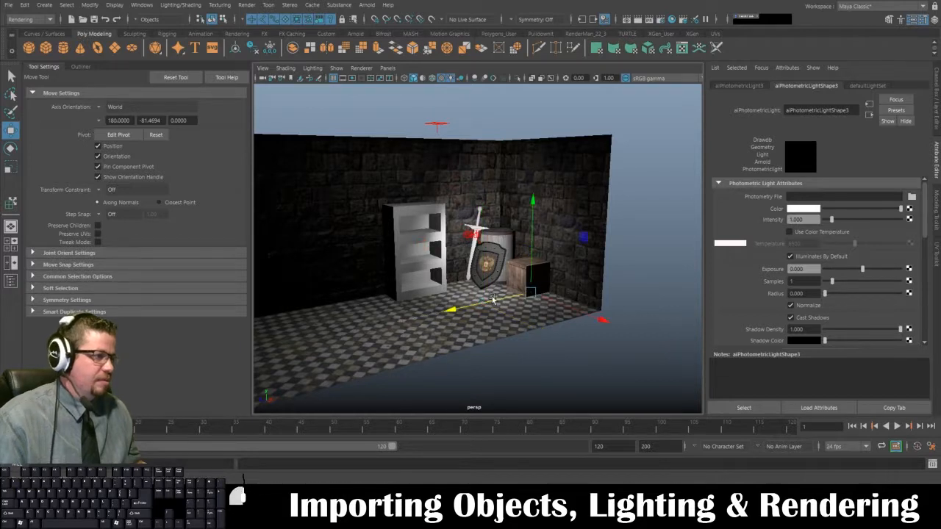
Step: Raise the third photometric light above the crate and rotate it from pointing down to aiming toward the shield and barrel
key("e")
key("w")
left_click_drag(534, 215, 534, 153)
key("e")
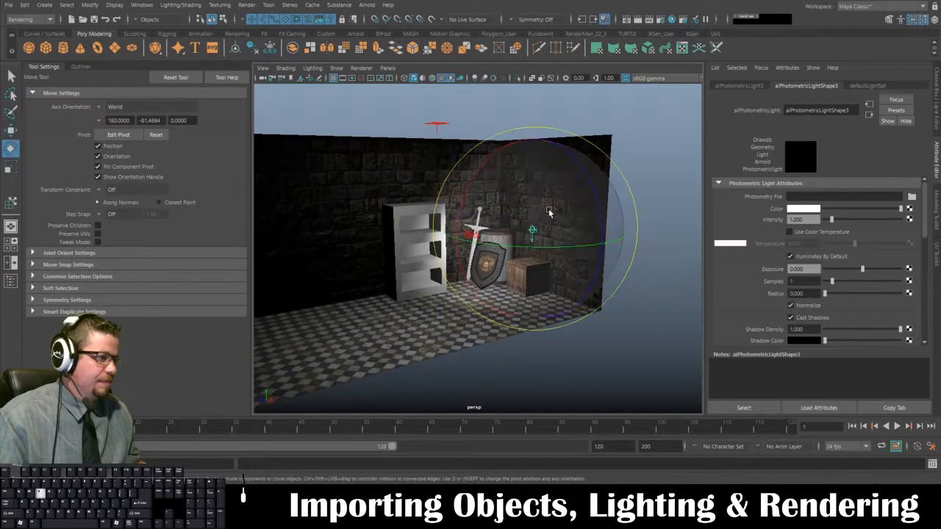
left_click_drag(593, 192, 622, 285)
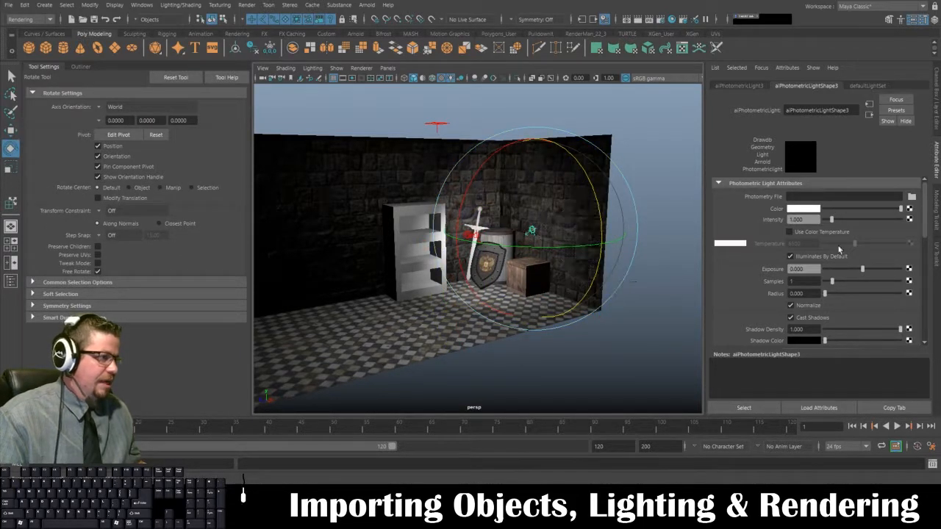
Step: Set the third photometric light's intensity to 10 and its color to pure blue
left_click(798, 210)
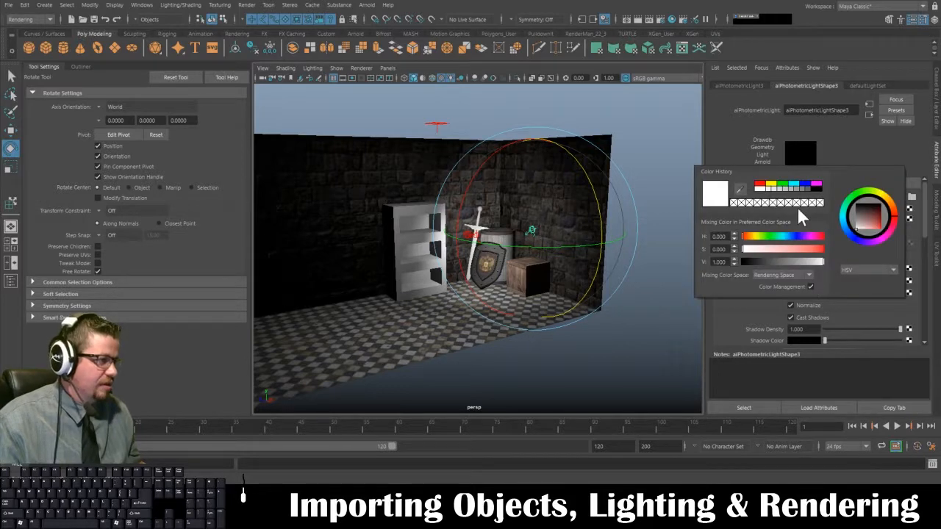
left_click(796, 238)
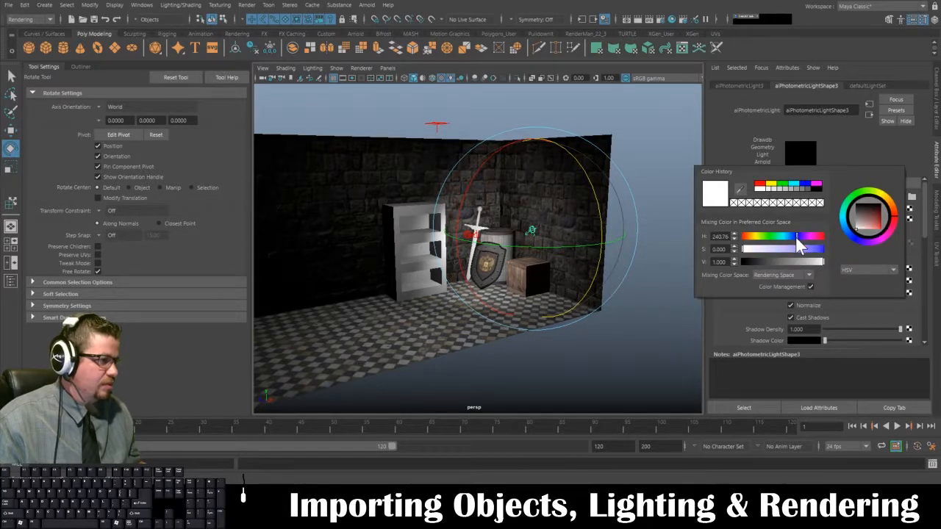
right_click_drag(531, 209, 599, 310, "alt")
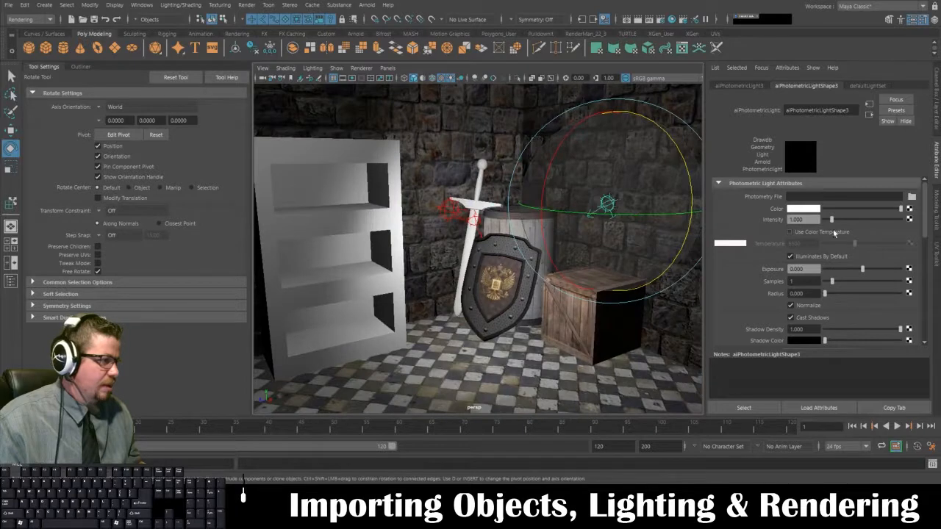
left_click_drag(839, 221, 898, 220)
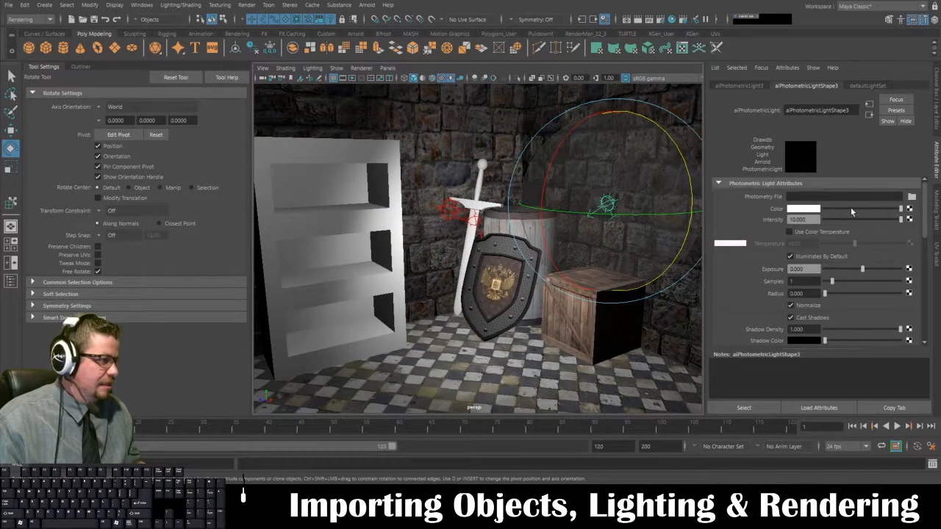
left_click(803, 209)
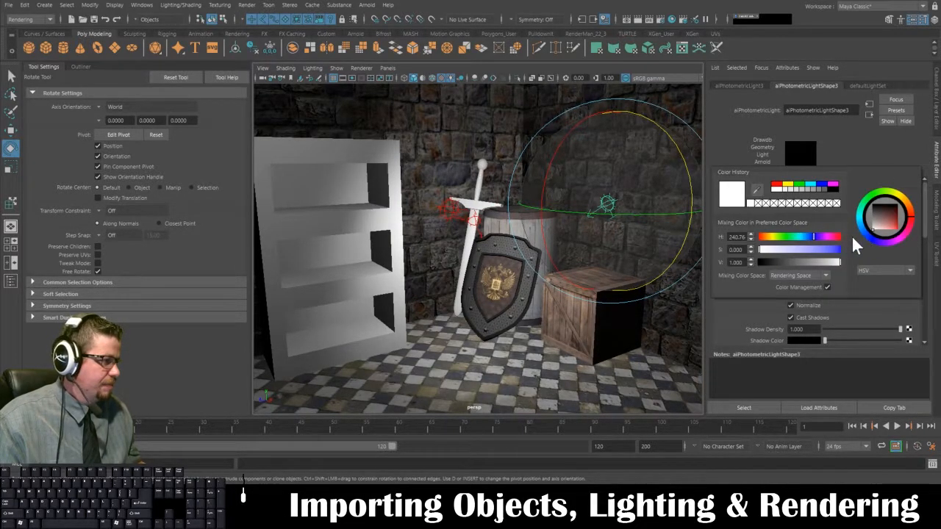
left_click(822, 186)
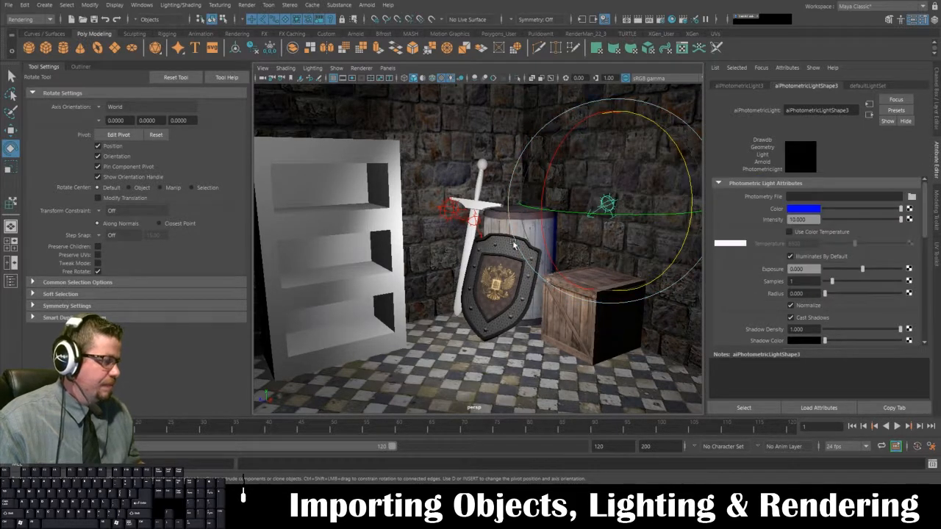
Step: Move the blue photometric light sideways, away from the barrel and over toward the wall beside the crate
left_click_drag(514, 245, 506, 214, "alt")
key("w")
key("e")
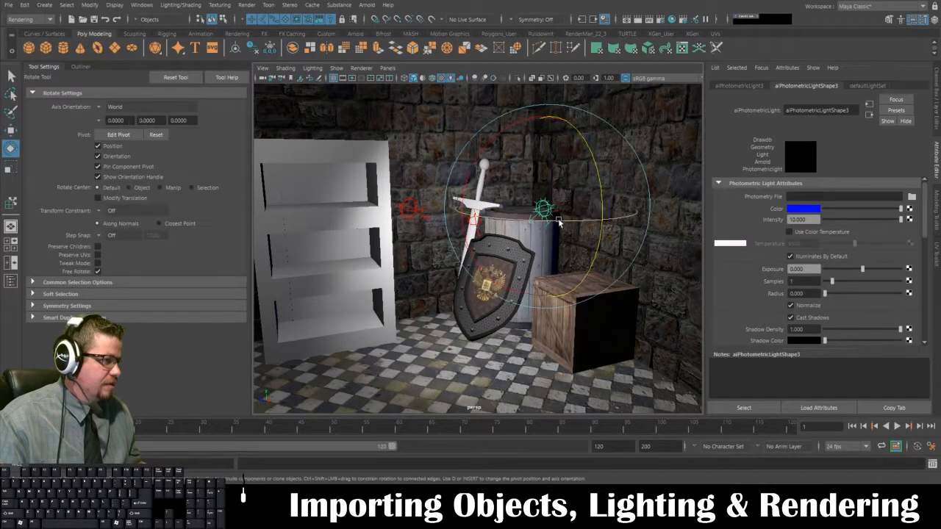
key("w")
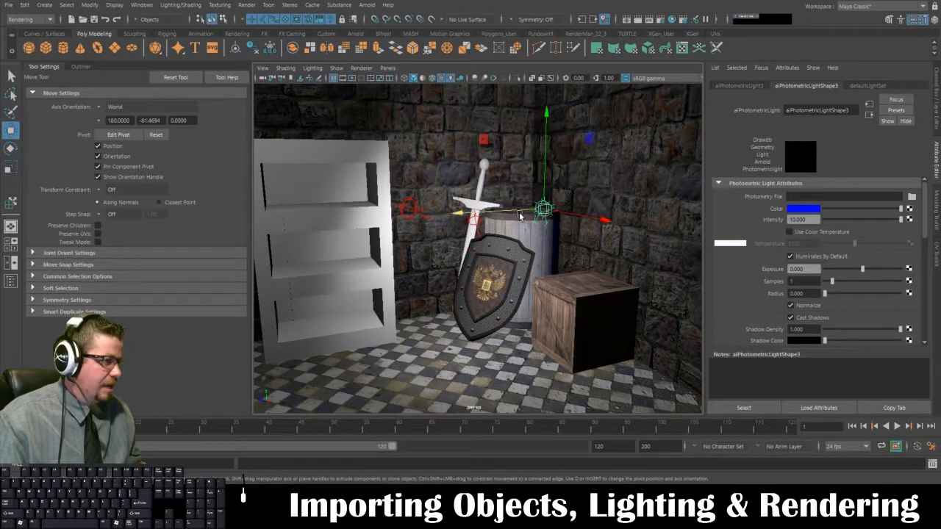
left_click_drag(505, 212, 547, 210)
right_click_drag(526, 271, 613, 302, "alt")
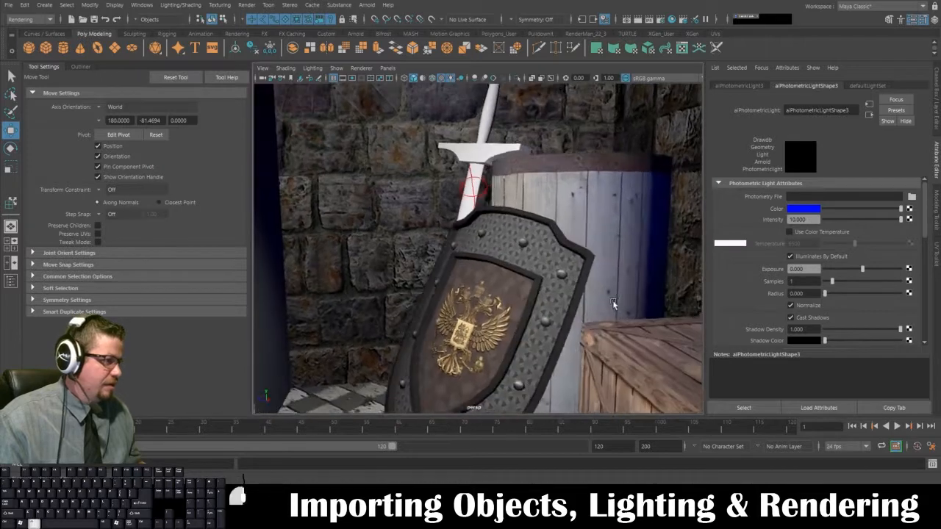
middle_click_drag(621, 285, 585, 279, "alt")
right_click_drag(578, 281, 530, 256, "alt")
left_click_drag(530, 256, 678, 306, "alt")
Step: Set the blue photometric light's intensity to 100
left_click(804, 210)
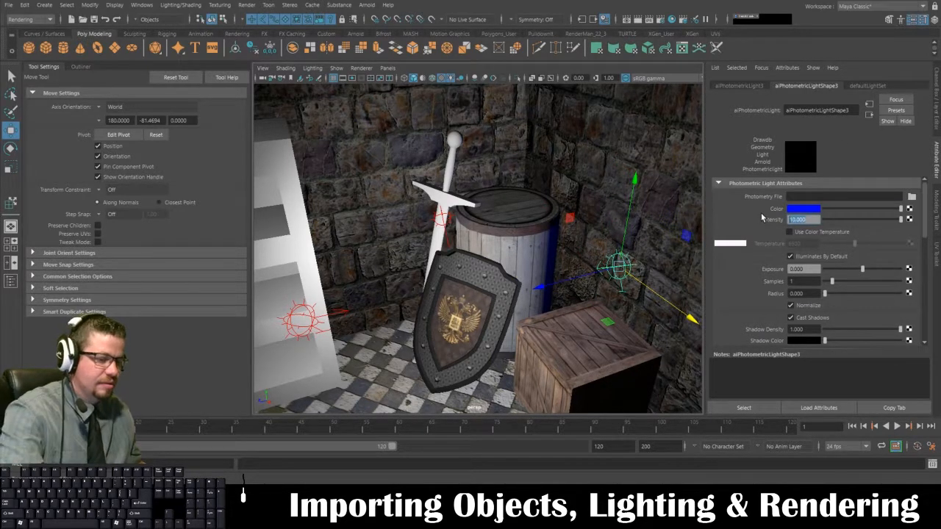
type("0")
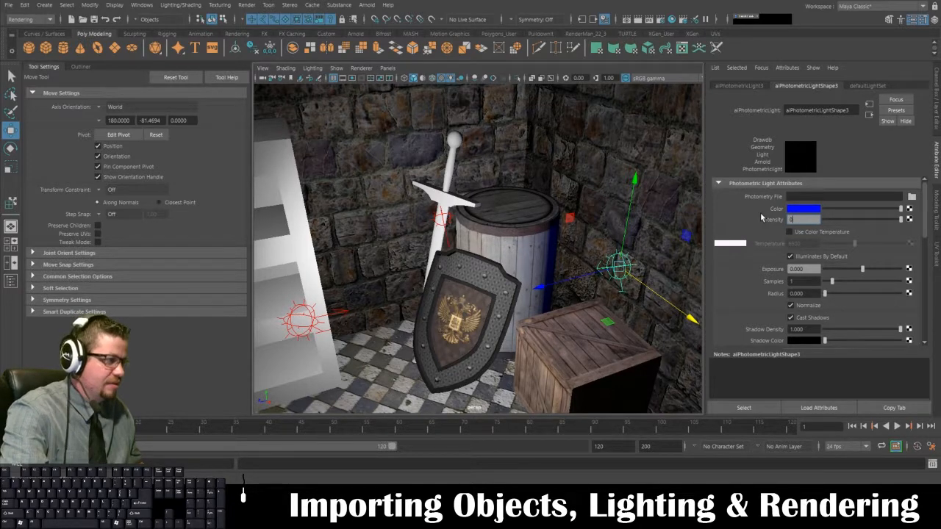
type("100")
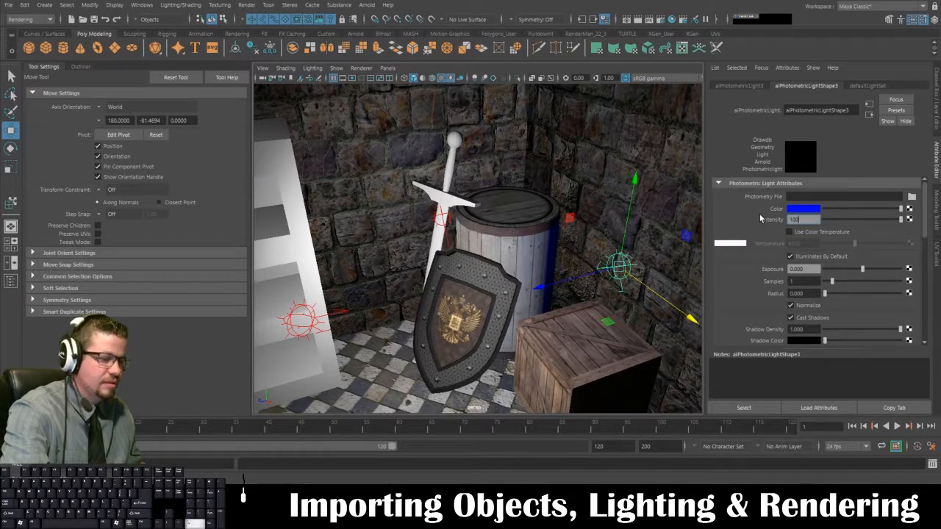
key("Return")
Step: Shift the blue photometric light slightly farther out from the barrel and crate
right_click_drag(588, 329, 547, 268, "alt")
left_click_drag(546, 267, 604, 258, "alt")
left_click_drag(690, 220, 710, 230)
left_click_drag(619, 238, 539, 233, "alt")
right_click_drag(539, 233, 555, 290, "alt")
left_click_drag(555, 290, 567, 254, "alt")
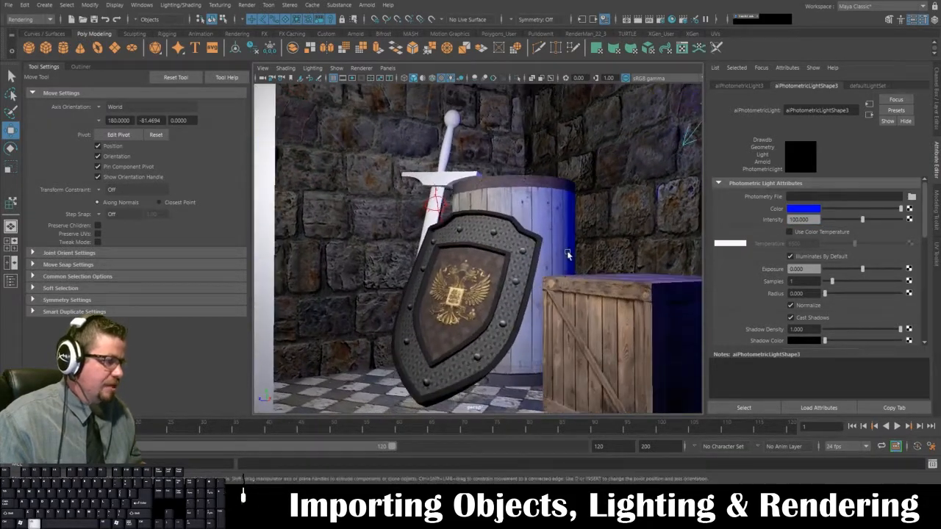
right_click_drag(566, 254, 571, 309, "alt")
Step: Select Back_Light behind the sword, rotate it slightly around its aim, and set its intensity to 50
left_click(441, 214)
left_click(448, 220)
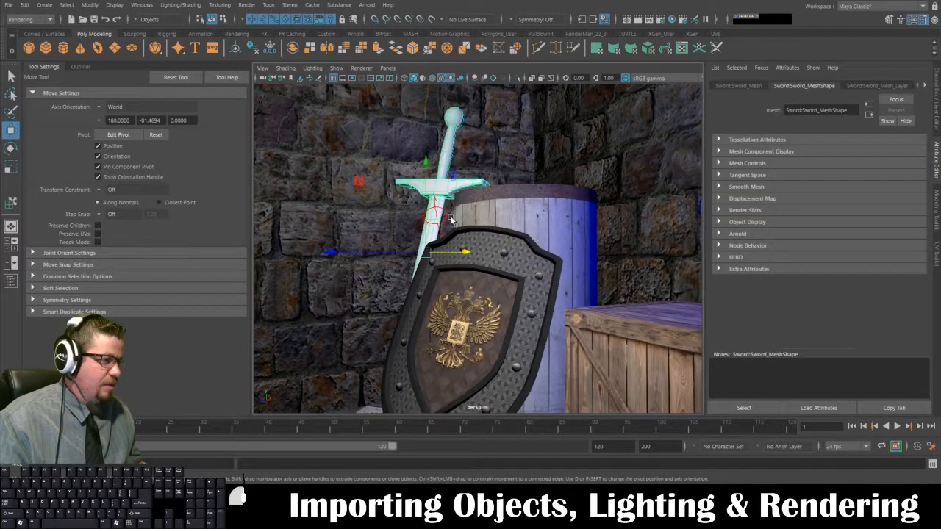
left_click(447, 220)
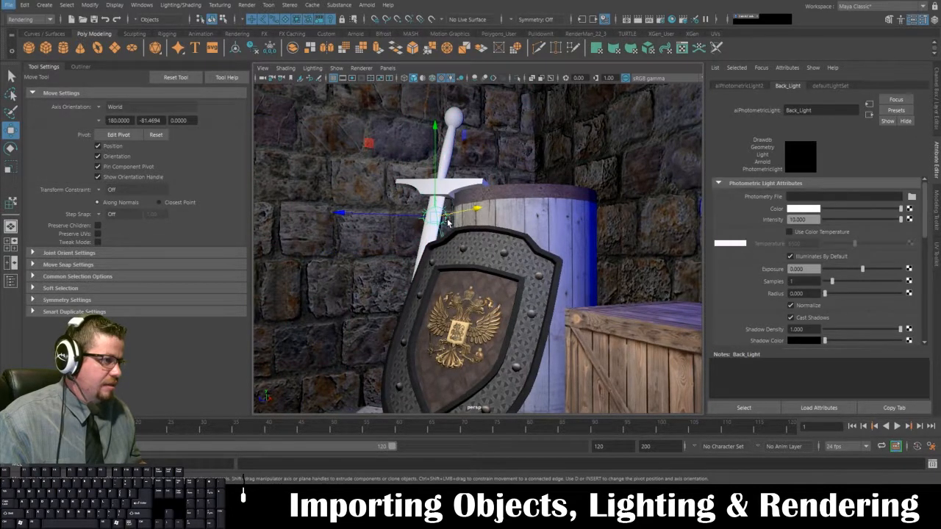
left_click_drag(434, 133, 434, 135)
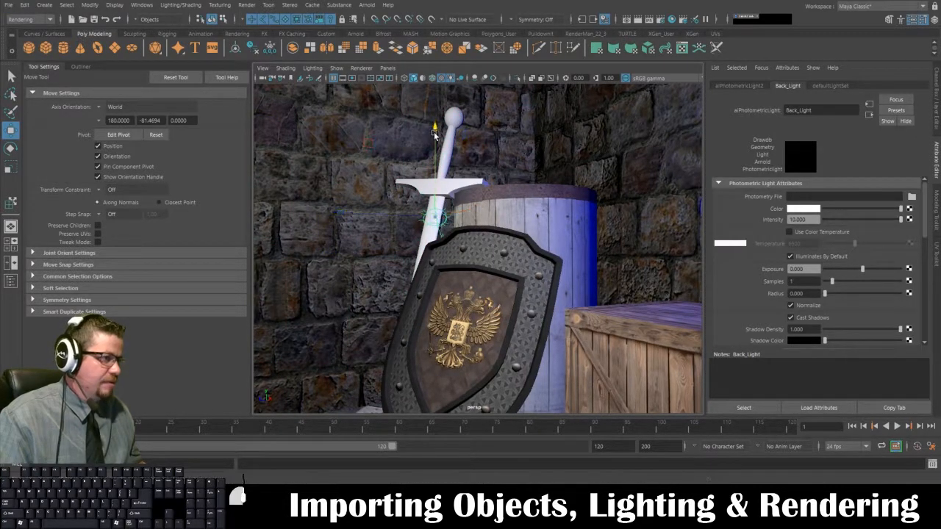
key("e")
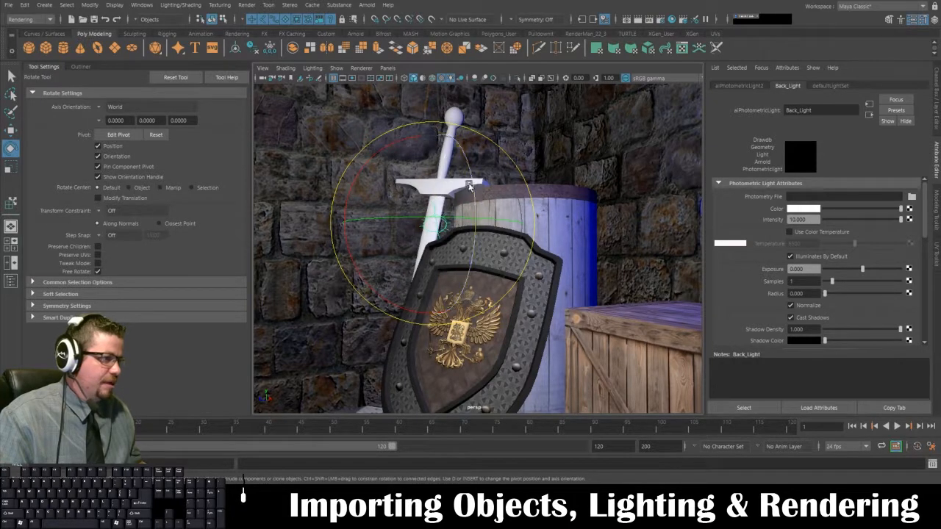
mouse_move(470, 163)
left_mouse_down()
mouse_move(469, 140)
mouse_move(469, 152)
left_mouse_up()
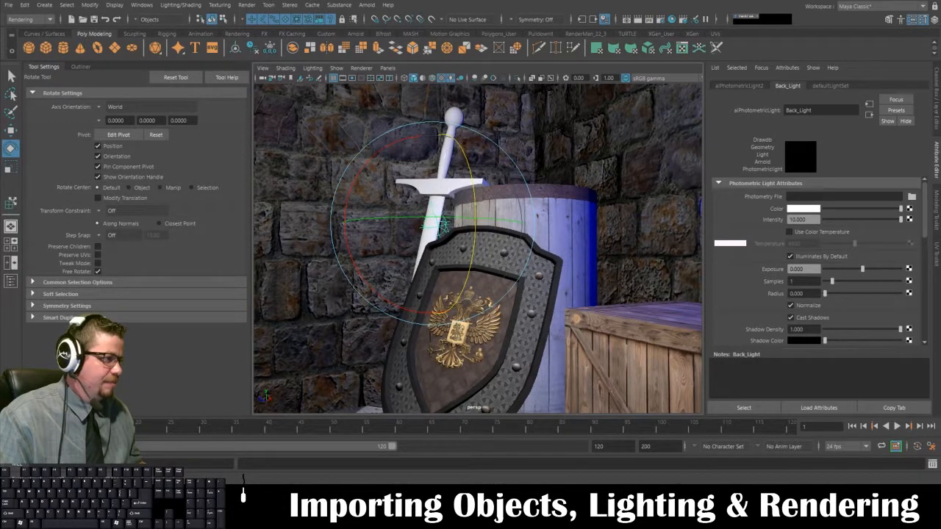
type("50")
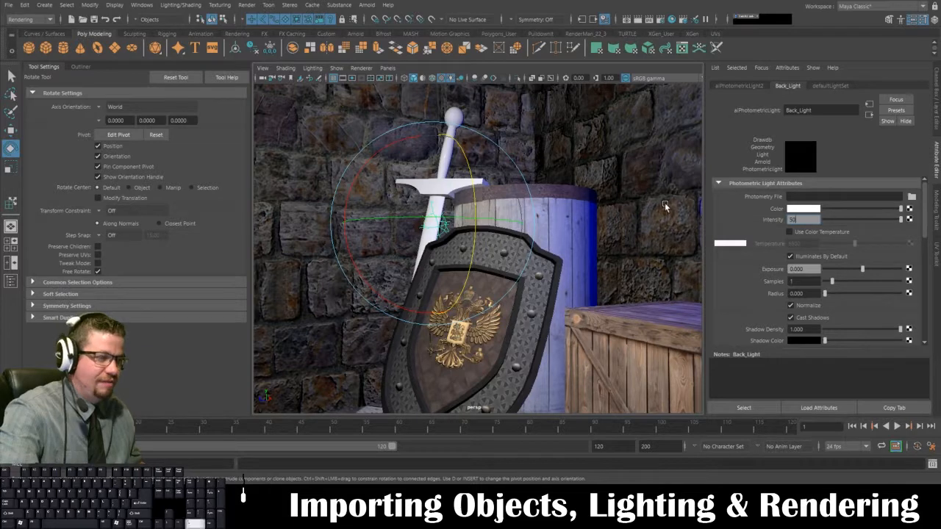
key("Return")
Step: Reposition Back_Light so it sits between the sword's blade and the barrel
left_click_drag(553, 228, 500, 275, "alt")
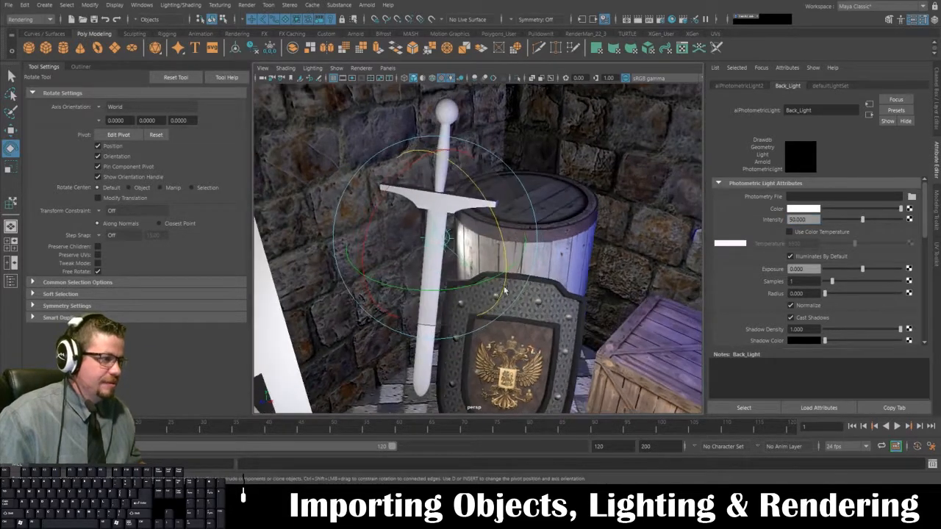
key("w")
left_click_drag(403, 260, 391, 264)
key("f")
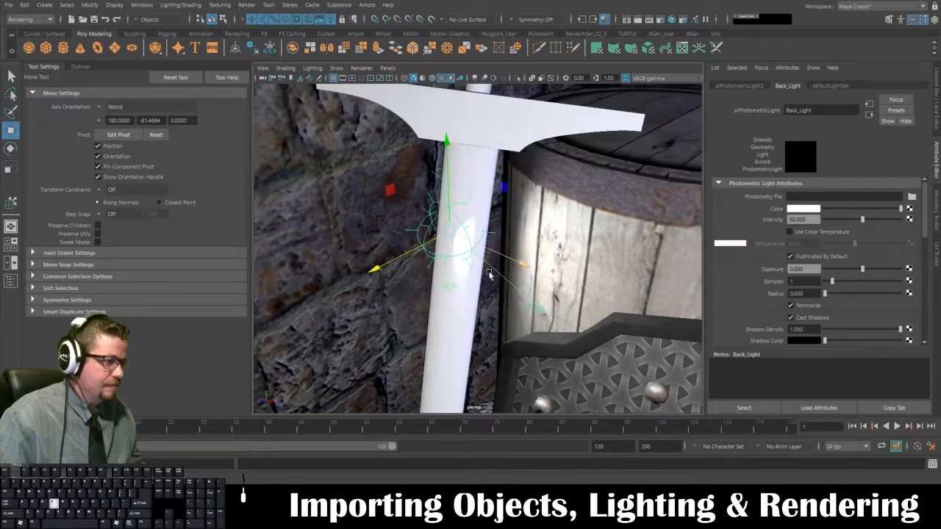
left_click_drag(563, 281, 525, 158, "alt")
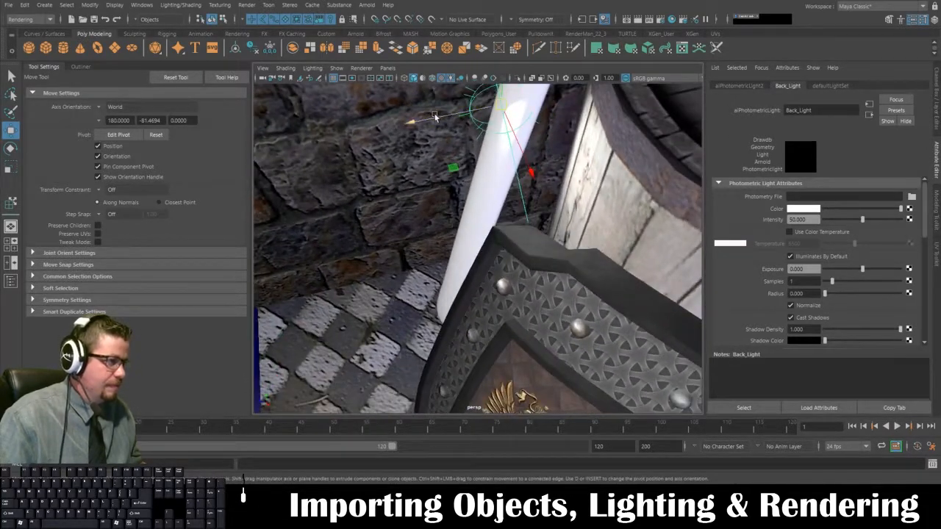
left_click_drag(436, 116, 480, 104)
Step: Rotate Back_Light to change its aim beside the sword's blade and the barrel
key("e")
left_click_drag(550, 163, 589, 118)
middle_click_drag(590, 118, 565, 252, "alt")
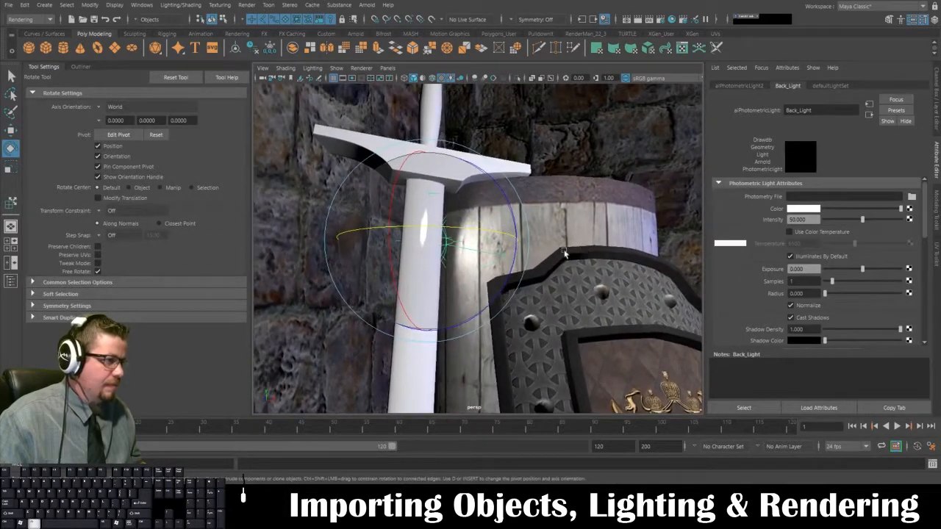
left_click_drag(565, 252, 552, 256, "alt")
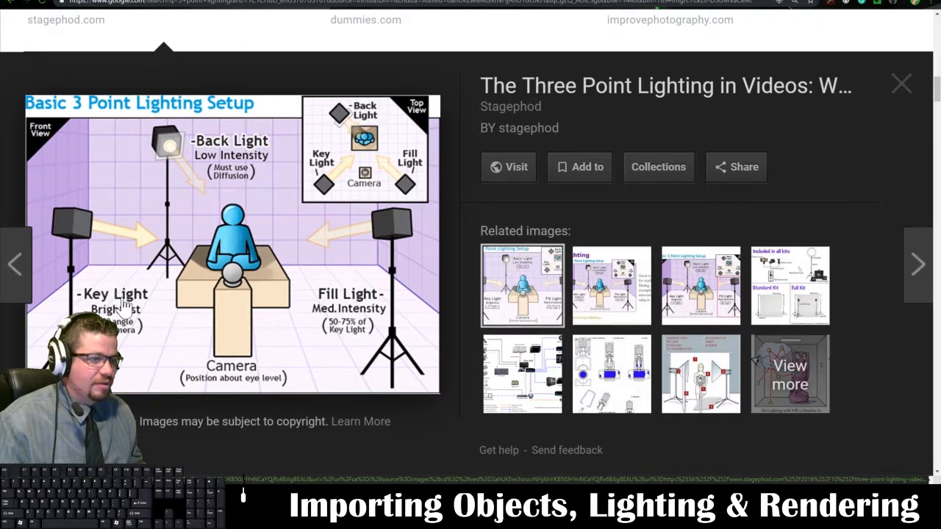
Step: Check the three-point lighting reference image, return to Maya, and examine the lit sword, shield and barrel from several viewpoints
left_click(899, 84)
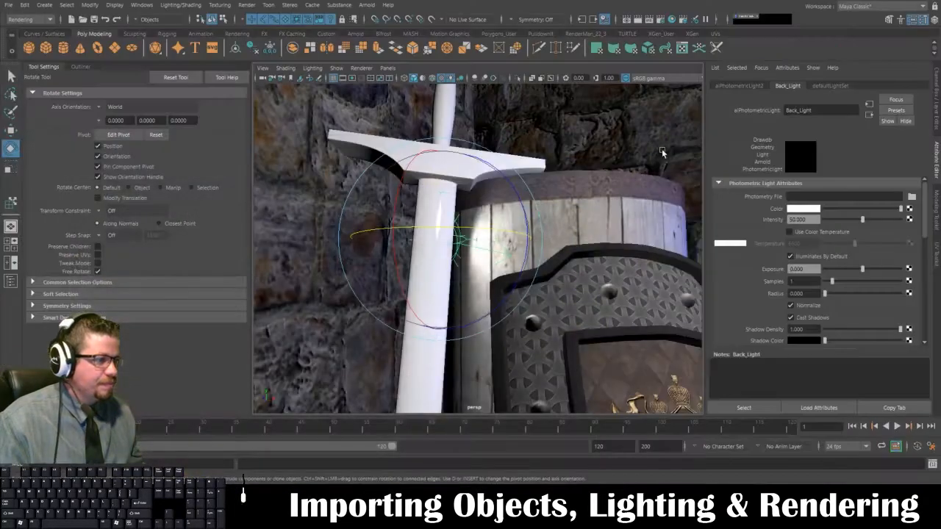
right_click_drag(553, 309, 474, 254, "alt")
left_click_drag(474, 253, 442, 287, "alt")
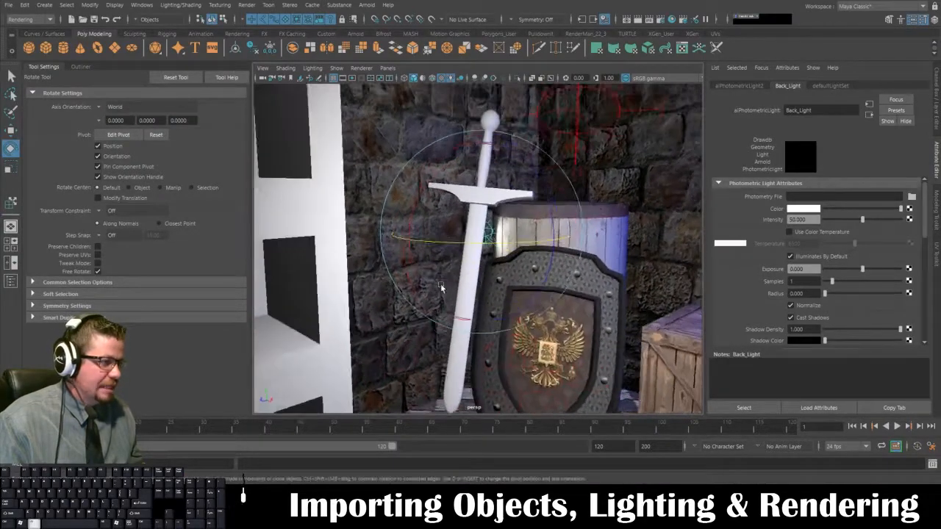
right_click_drag(441, 288, 423, 258, "alt")
left_click_drag(423, 259, 462, 258, "alt")
middle_click_drag(452, 274, 462, 264, "alt")
left_click_drag(484, 291, 466, 258, "alt")
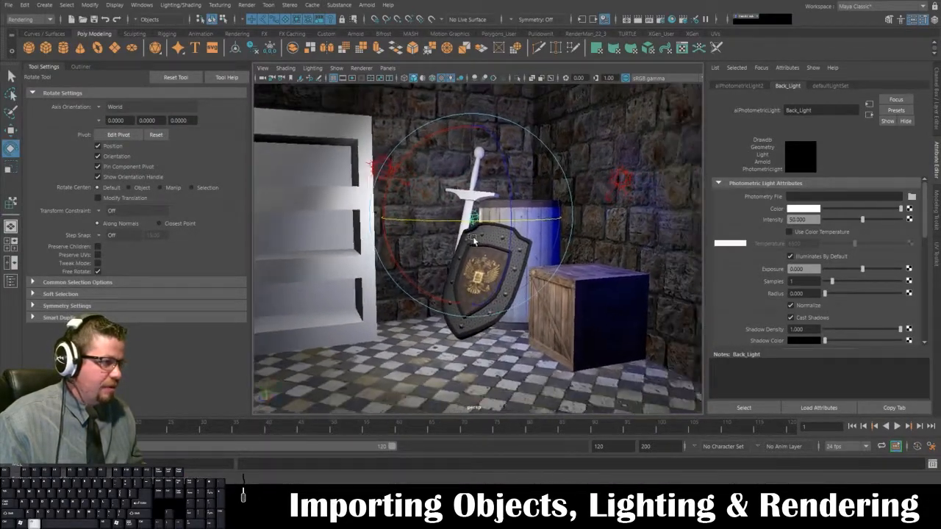
right_click_drag(466, 258, 568, 277, "alt")
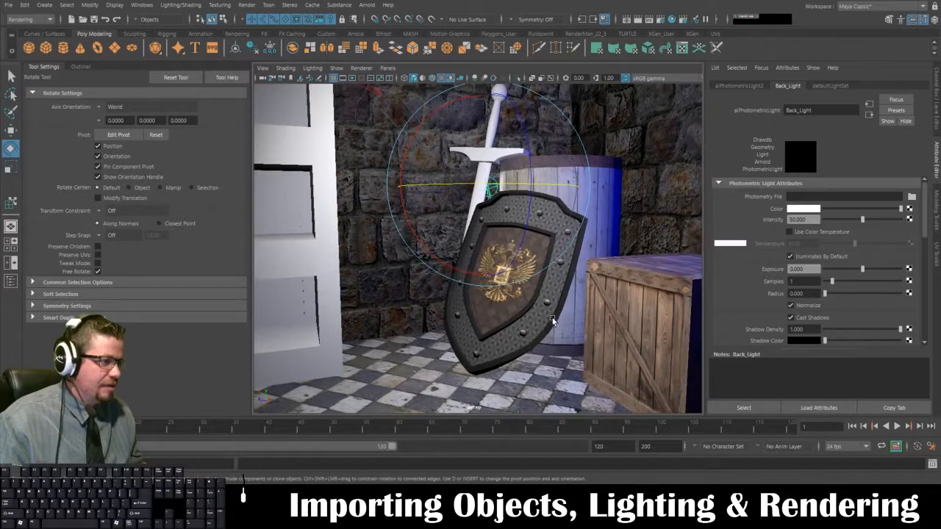
scroll(540, 312, "down", 5)
left_click(650, 390)
scroll(514, 316, "up", 8)
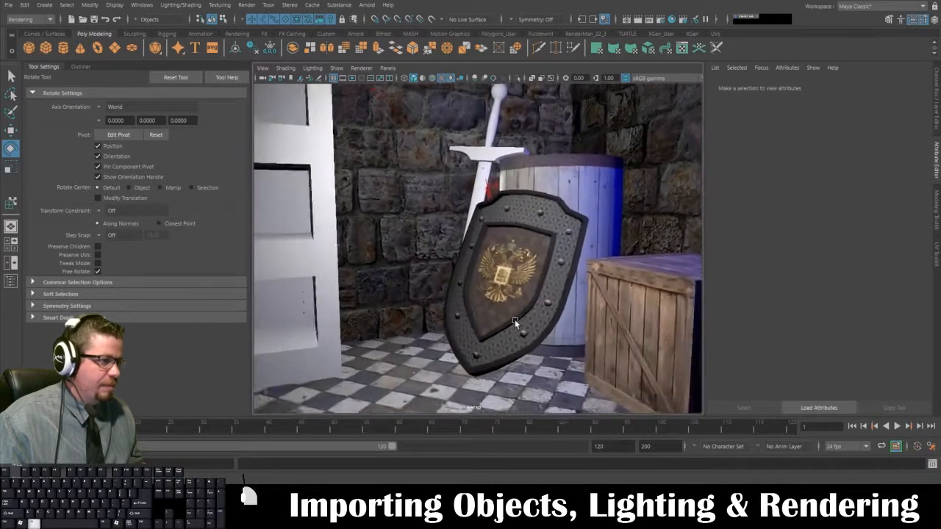
right_click_drag(522, 316, 499, 279, "alt")
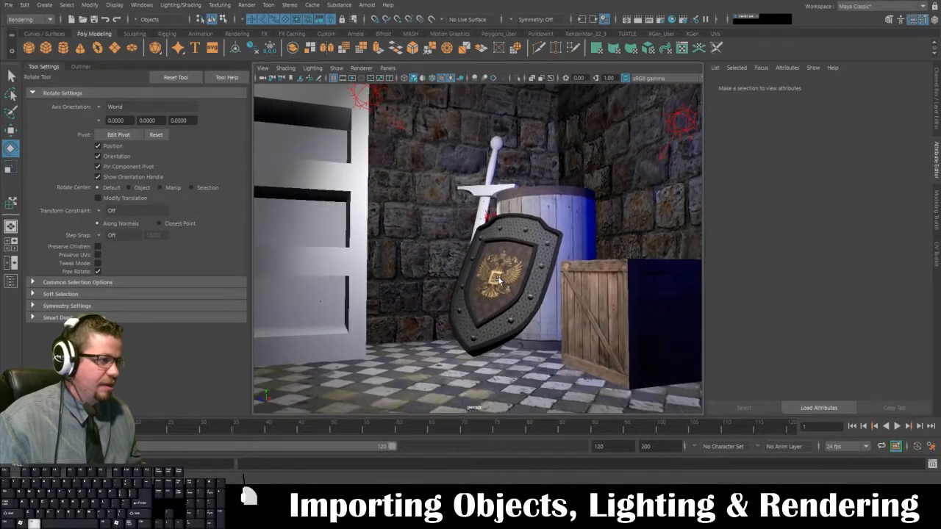
Step: Select the blue photometric light and move it farther out, away from the barrel and crate
right_click_drag(653, 219, 647, 184, "alt")
middle_click_drag(647, 184, 608, 223, "alt")
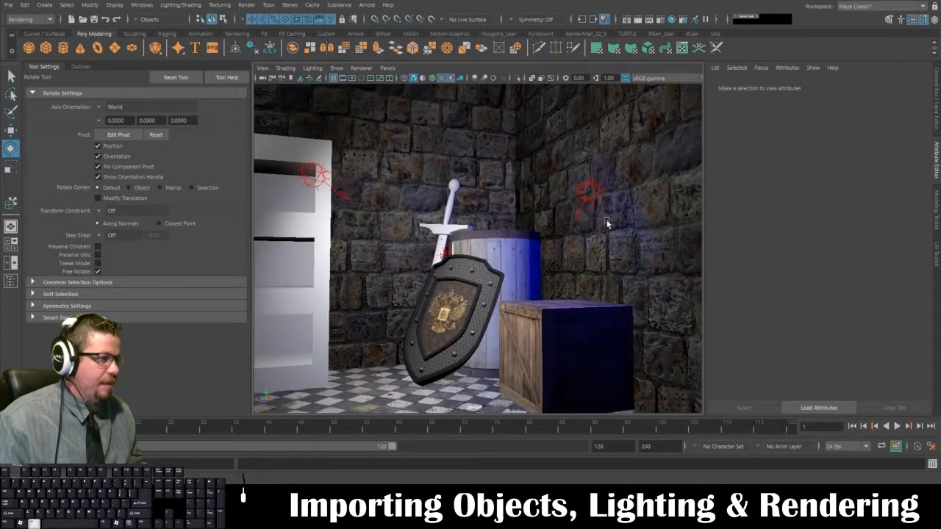
left_click(590, 195)
left_click_drag(577, 229, 637, 238, "alt")
key("w")
left_click_drag(690, 215, 754, 229)
Step: Examine how the blue light falls on the crate, barrel, walls and floor from near and far viewpoints
left_click_drag(641, 253, 585, 243, "alt")
middle_click_drag(585, 243, 565, 188, "alt")
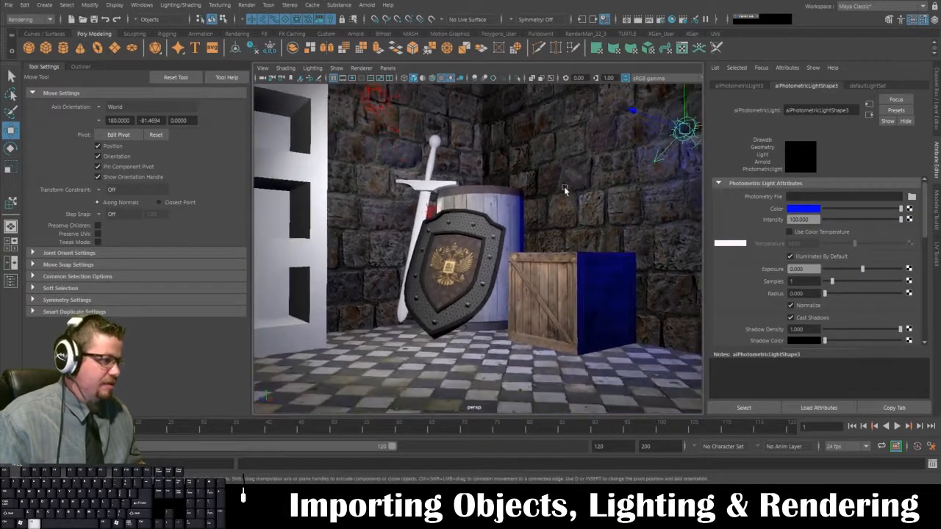
right_click_drag(565, 189, 530, 240, "alt")
left_click_drag(530, 239, 541, 237, "alt")
right_click_drag(507, 233, 528, 236, "alt")
left_click_drag(527, 237, 505, 246, "alt")
right_click_drag(491, 297, 401, 318, "alt")
left_click(591, 392)
Step: Test the room's area light at intensities of 10000 and 1000, and settle on 1250
left_click_drag(463, 260, 397, 272, "alt")
left_click(261, 134)
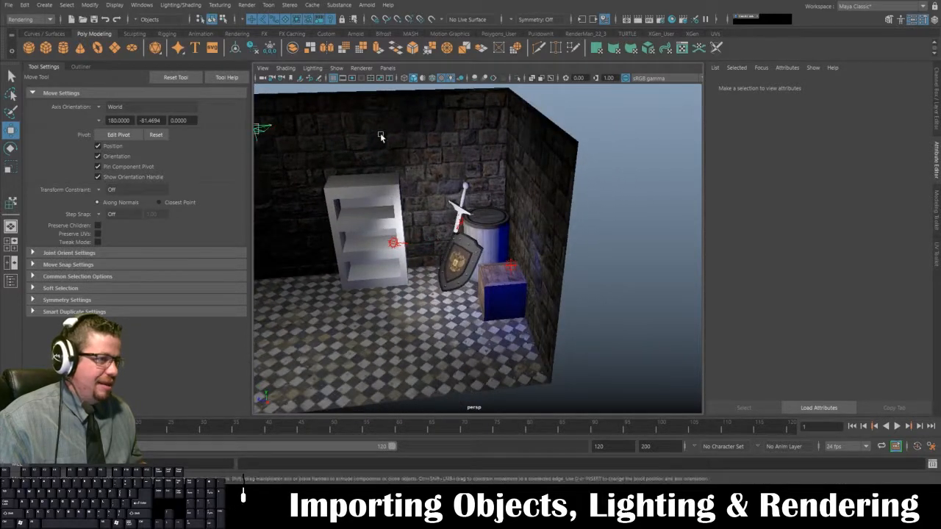
left_click_drag(864, 207, 765, 209)
type("10")
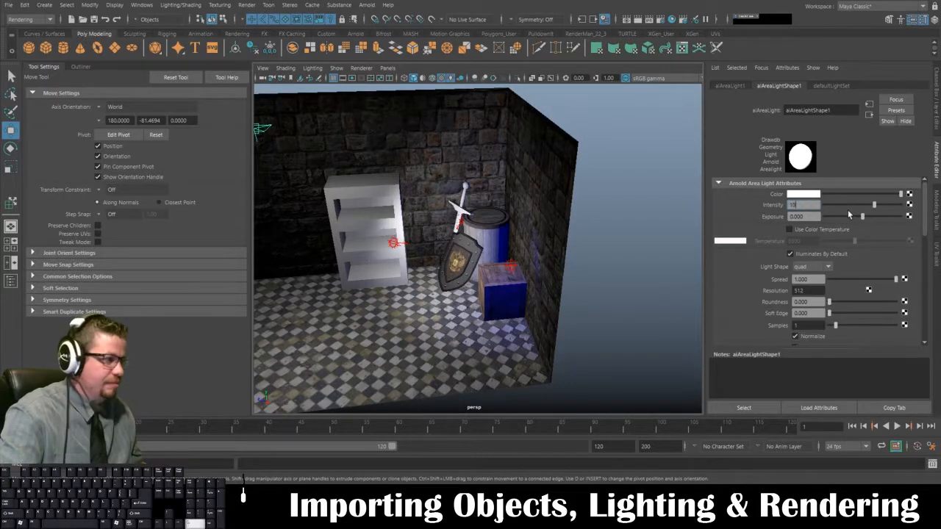
type("000")
key("Return")
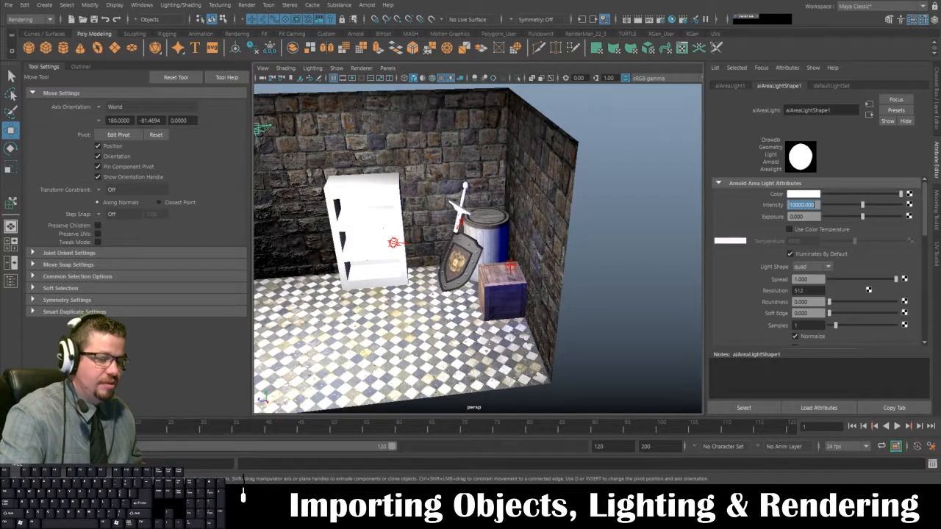
type("1000")
key("Return")
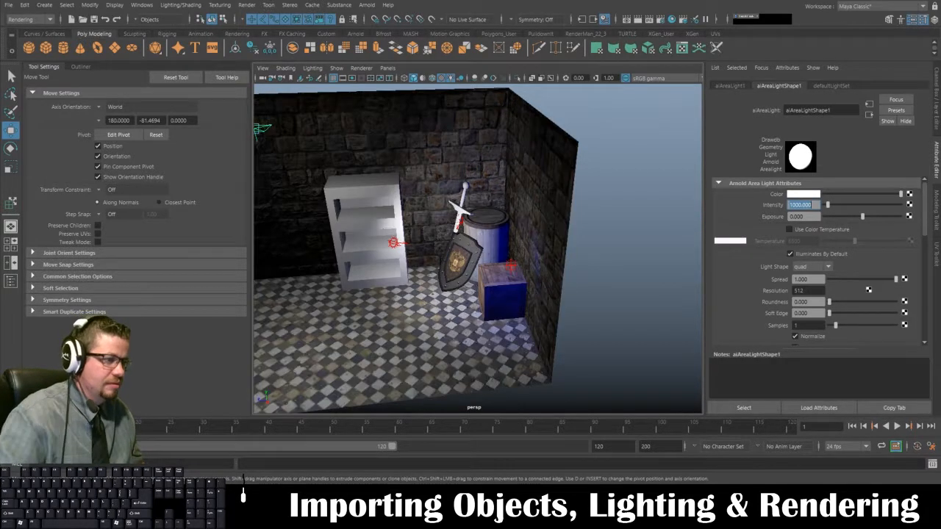
type("1250")
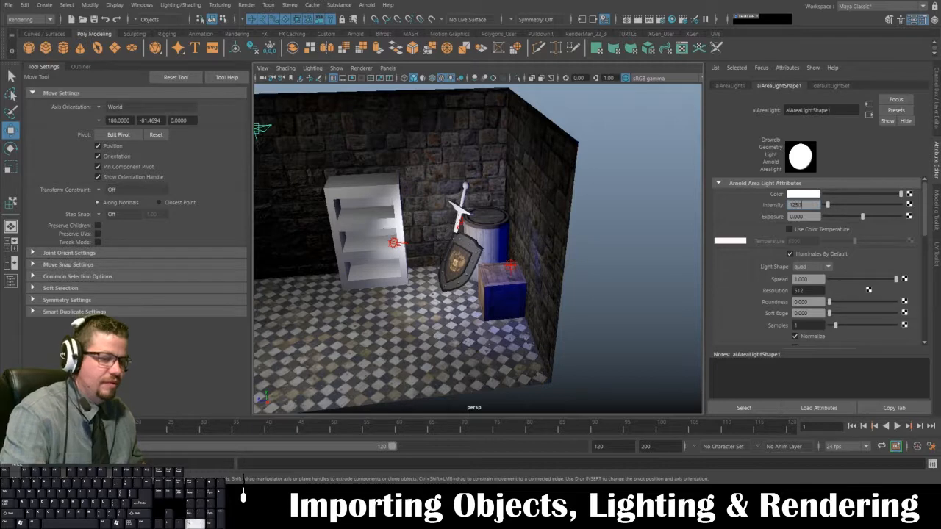
key("Return")
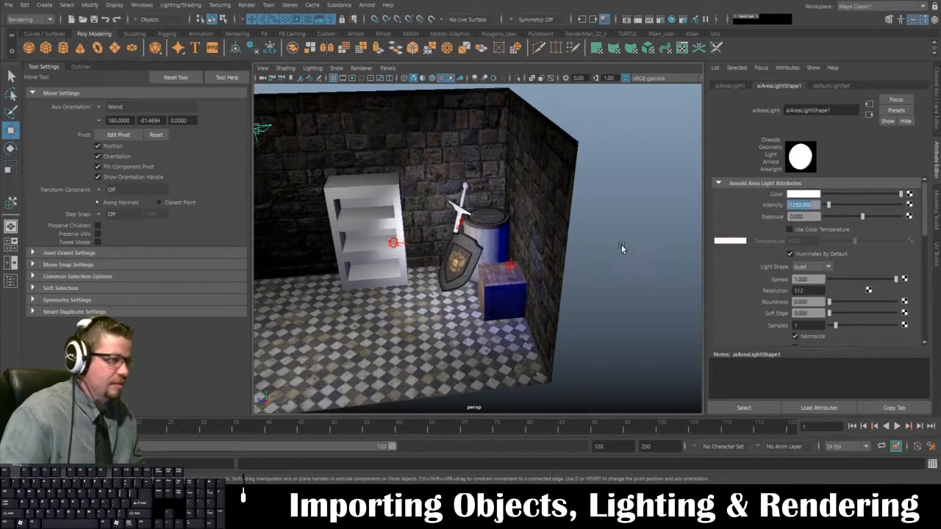
Step: Reposition Key_Light beside the front edge of the shelf facing the sword and shield, and deselect it
left_click(622, 246)
left_click_drag(476, 251, 515, 233, "alt")
scroll(455, 193, "up", 5)
left_click_drag(455, 193, 403, 235, "alt")
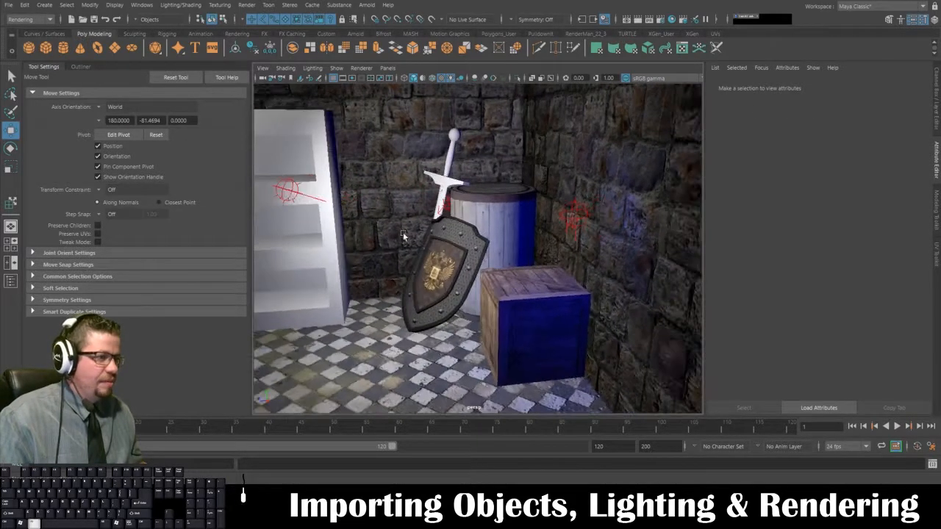
left_click(286, 194)
left_click_drag(321, 213, 426, 252, "alt")
left_click_drag(577, 338, 434, 285)
left_click_drag(272, 109, 405, 153)
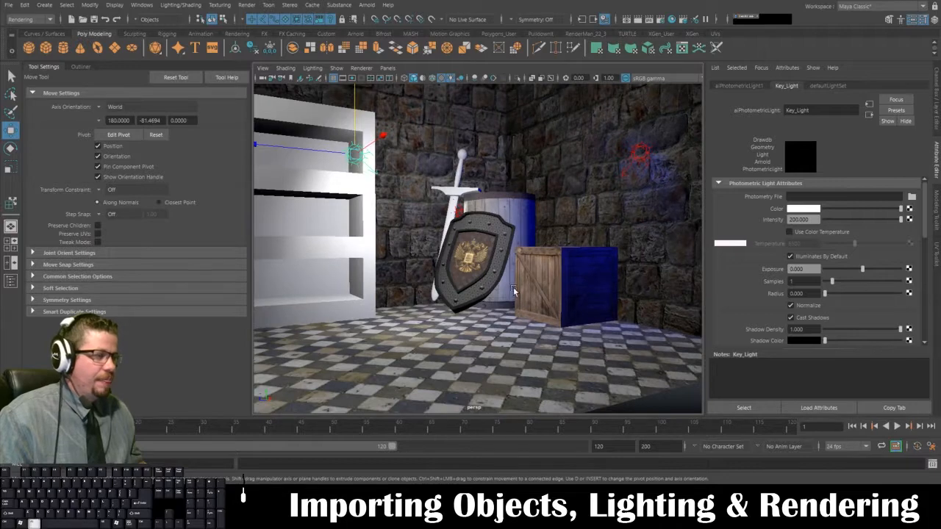
right_click_drag(512, 295, 382, 247, "alt")
left_click(548, 328)
left_click_drag(382, 247, 414, 257, "alt")
right_click_drag(414, 257, 435, 285, "alt")
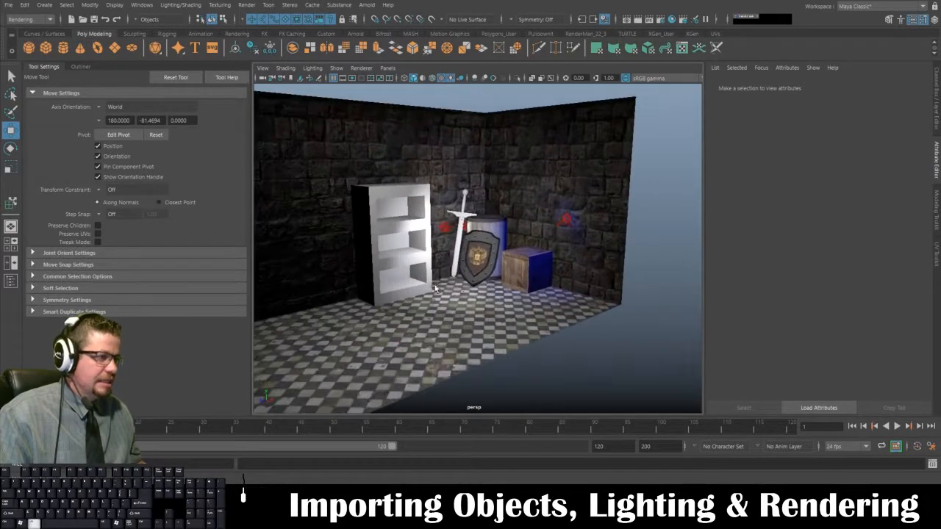
Step: Show the resolution gate in the perspective view to mark the area that gets rendered
left_click_drag(524, 226, 397, 273, "alt")
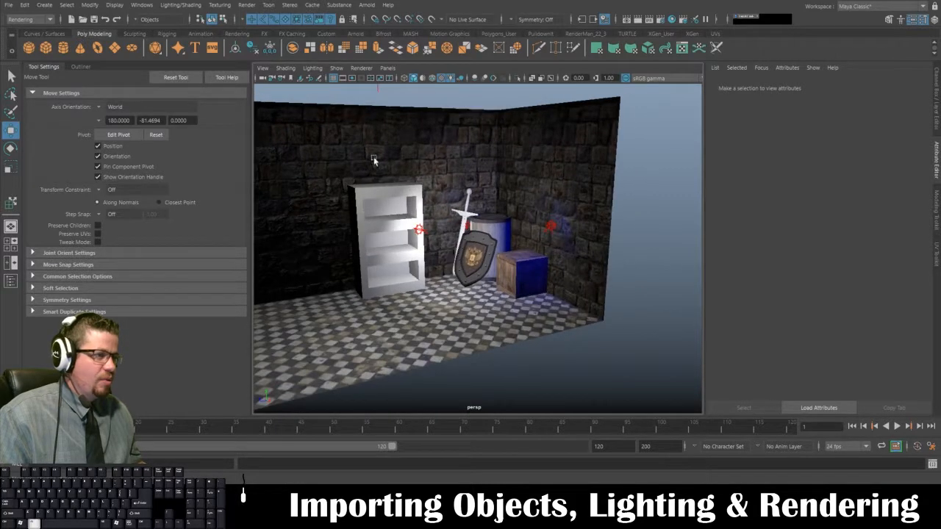
left_click(263, 67)
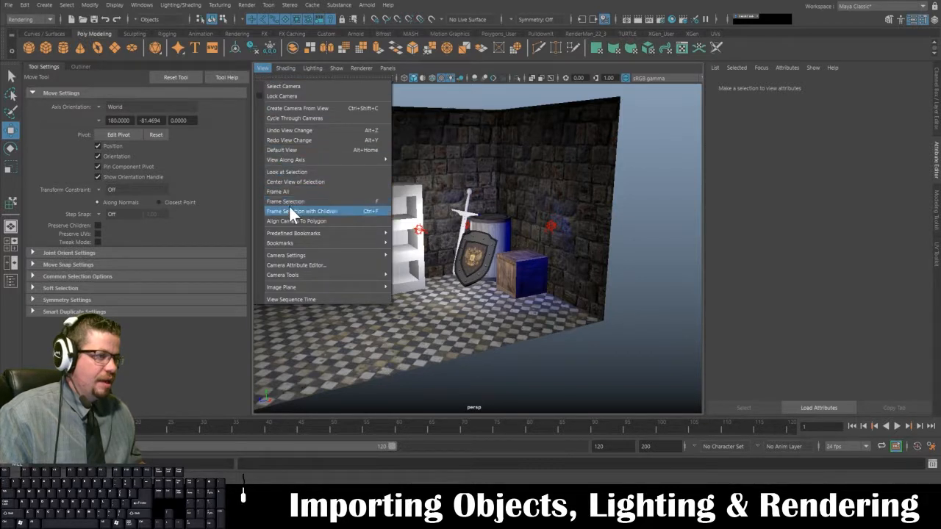
mouse_move(292, 255)
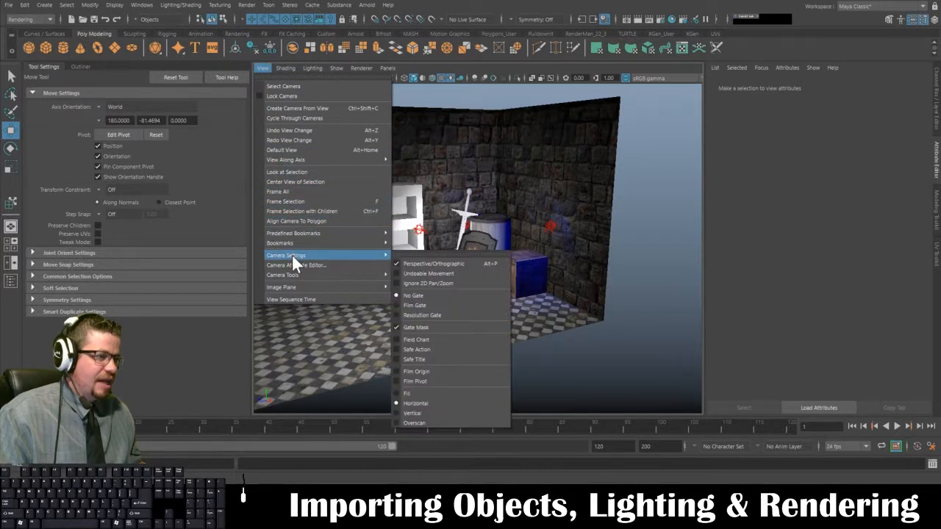
left_click(458, 313)
Step: Frame the shot inside the gate on the shield, sword, barrel and crate, with the shelf's edge beside them
left_click_drag(456, 302, 482, 290, "alt")
right_click_drag(464, 119, 500, 152, "alt")
middle_click_drag(500, 153, 531, 176, "alt")
left_click_drag(531, 176, 444, 171, "alt")
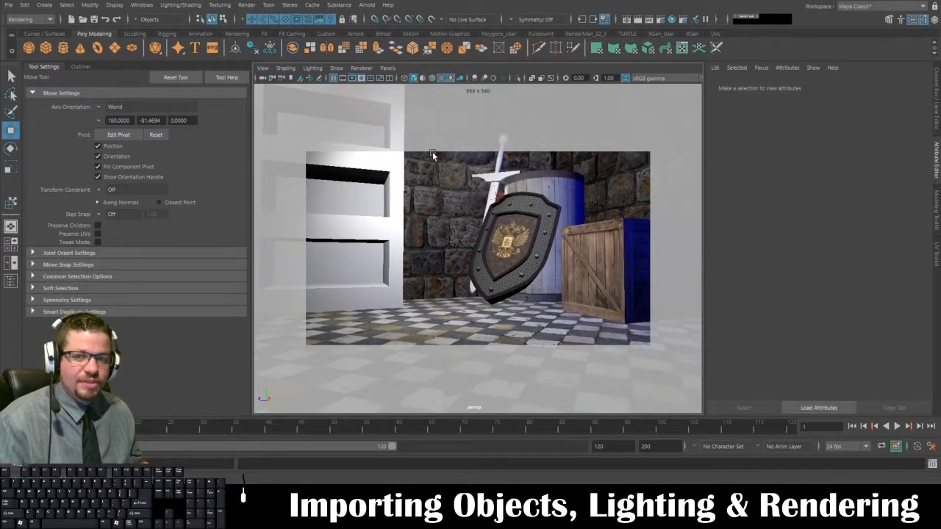
left_click_drag(557, 223, 527, 221, "alt")
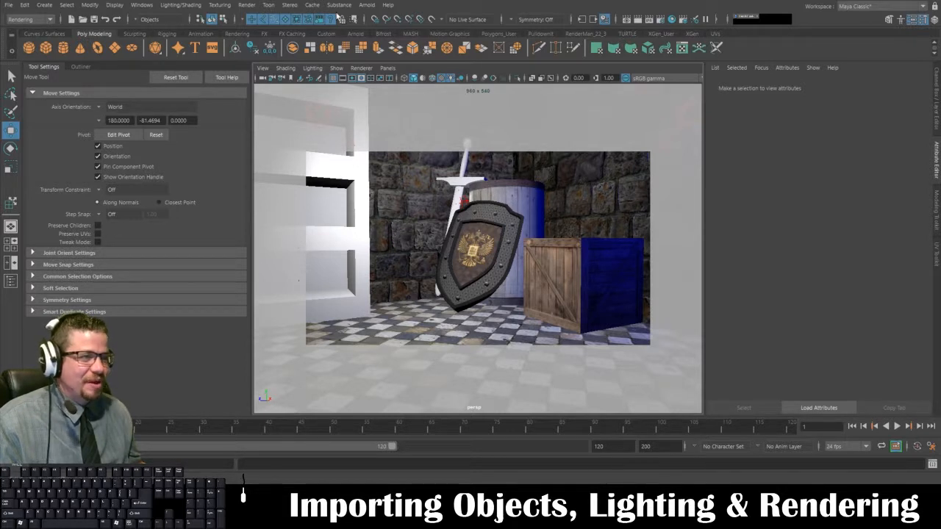
Step: Set the render image size to the HD_720 preset in the common render settings
left_click(248, 5)
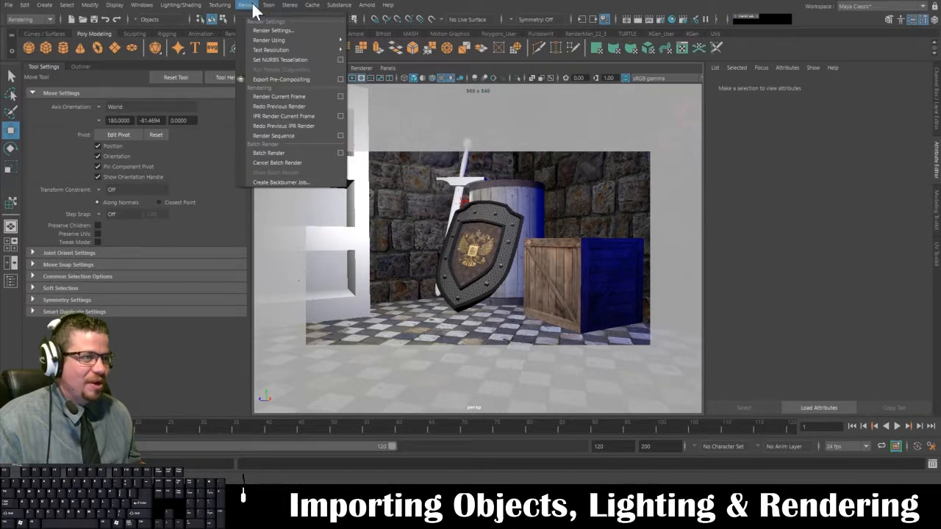
left_click(288, 28)
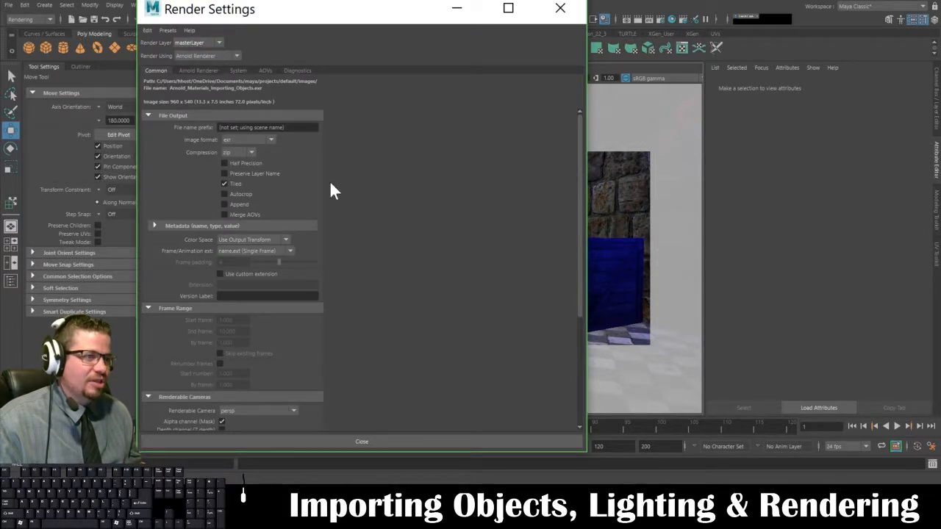
scroll(197, 261, "down", 3)
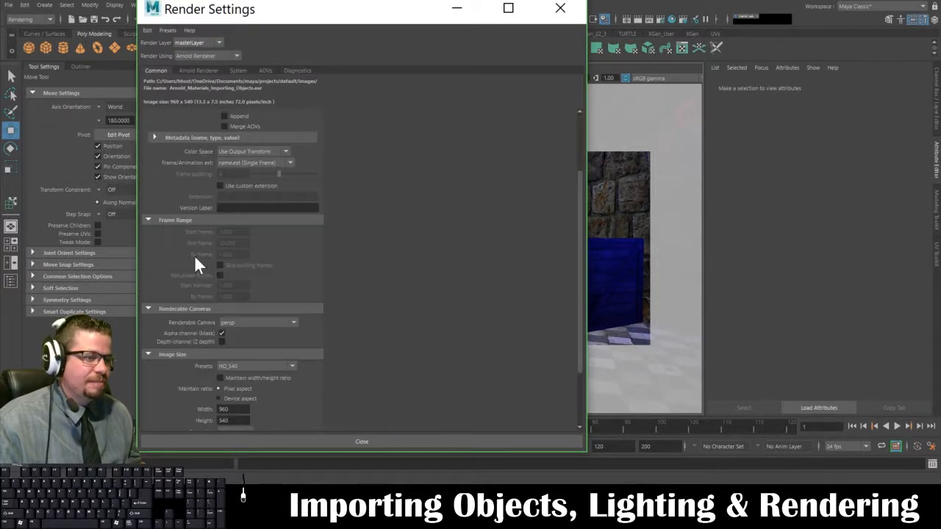
scroll(346, 351, "down", 2)
left_click(267, 307)
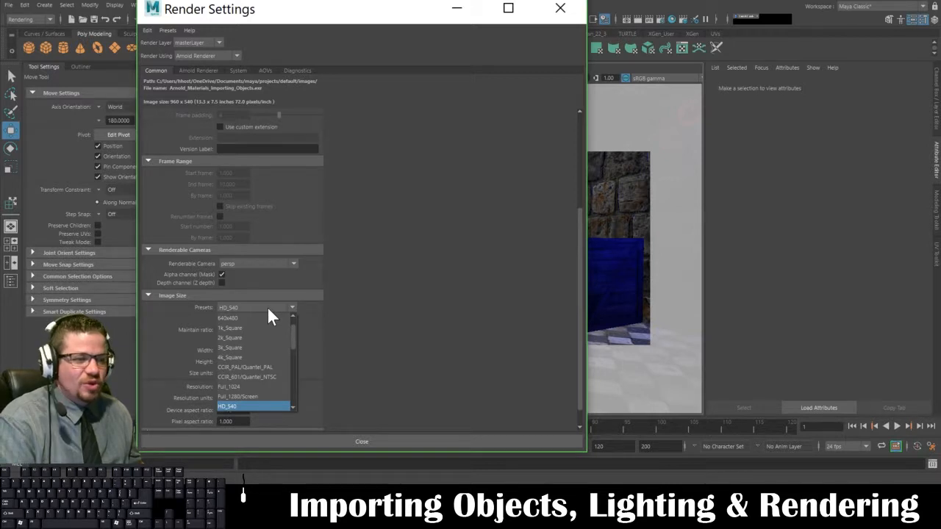
scroll(268, 316, "down", 2)
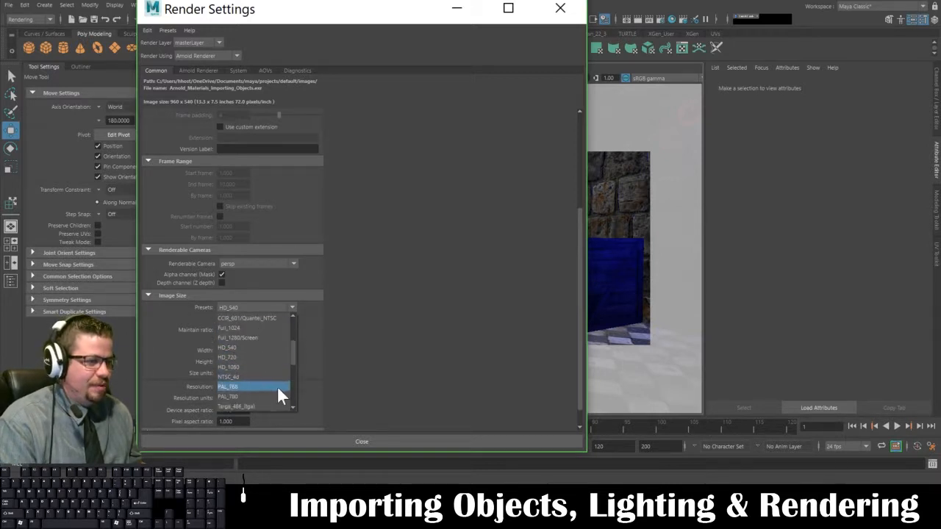
scroll(263, 375, "down", 3)
scroll(262, 375, "up", 3)
scroll(261, 373, "up", 3)
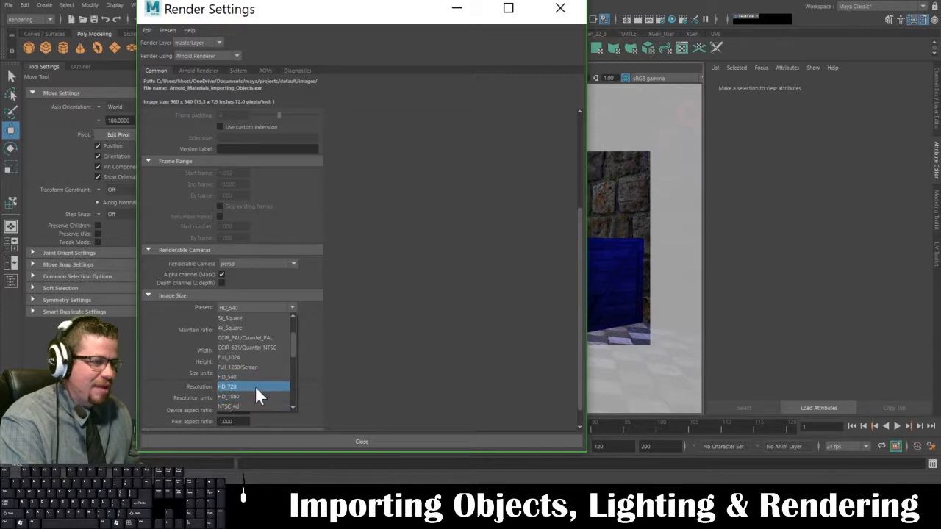
left_click(255, 387)
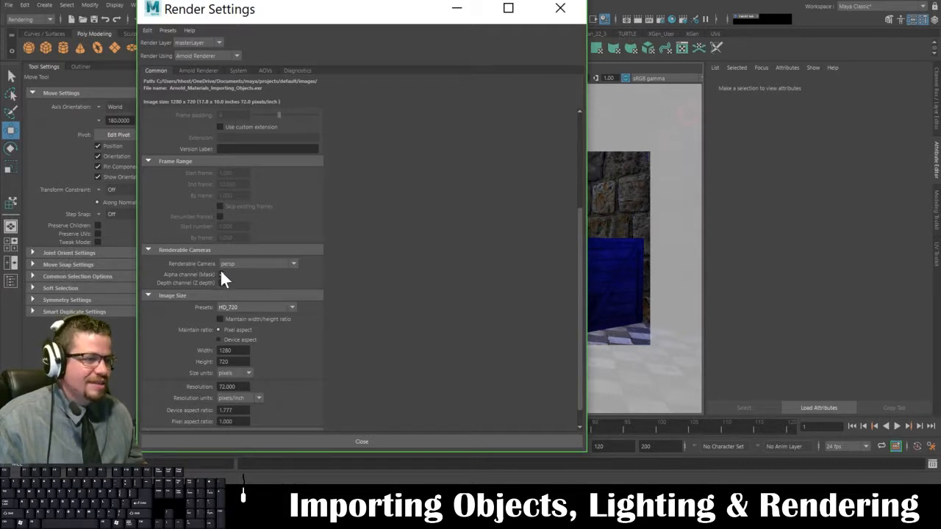
scroll(237, 267, "up", 5)
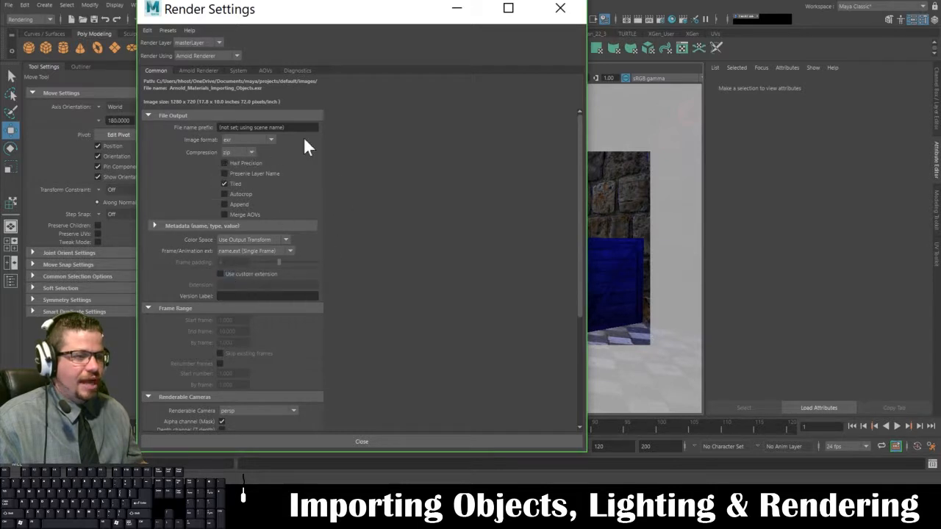
Step: Examine the Arnold Renderer sampling options, including adaptive sampling, clamping, filter and advanced
left_click(200, 71)
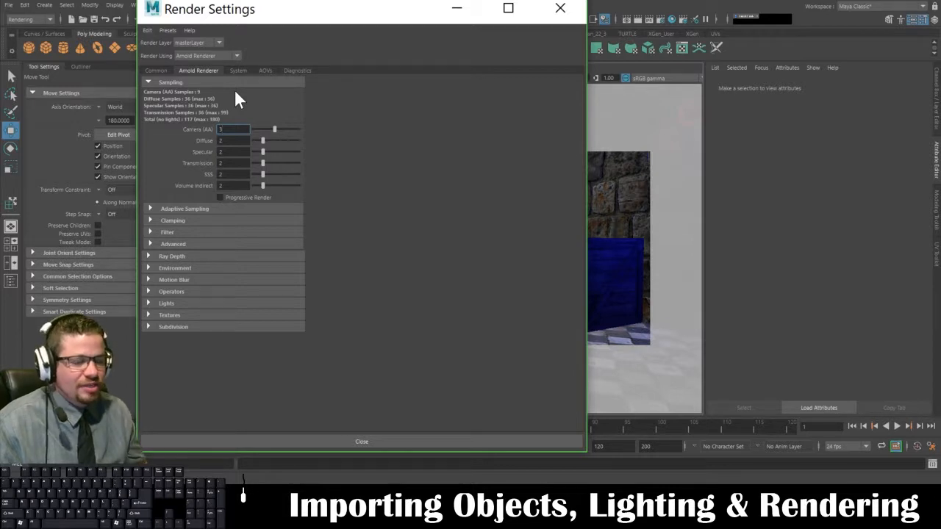
left_click(169, 210)
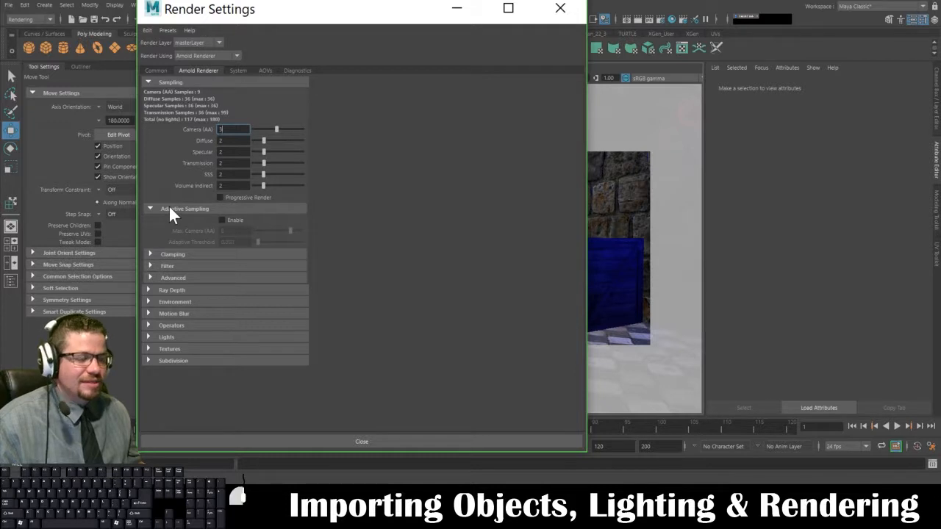
left_click(170, 209)
left_click(171, 220)
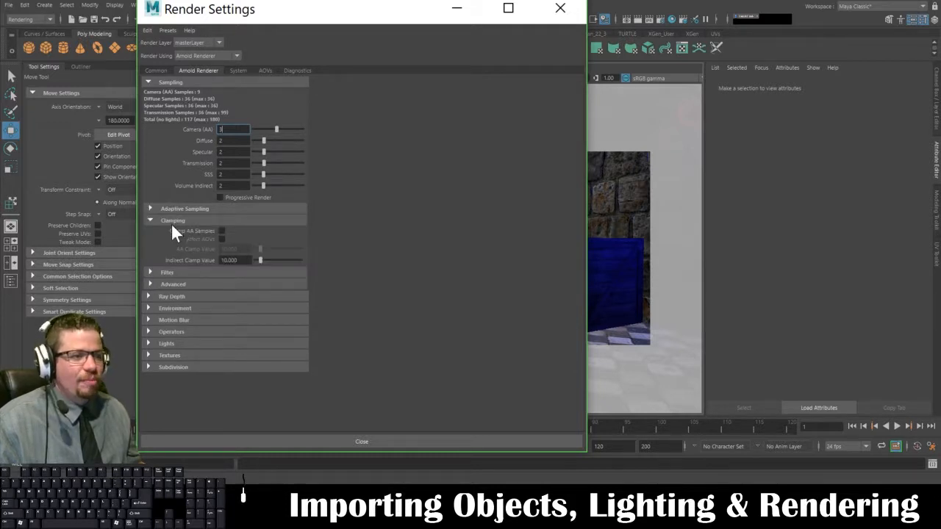
left_click(170, 220)
left_click(169, 231)
left_click(169, 232)
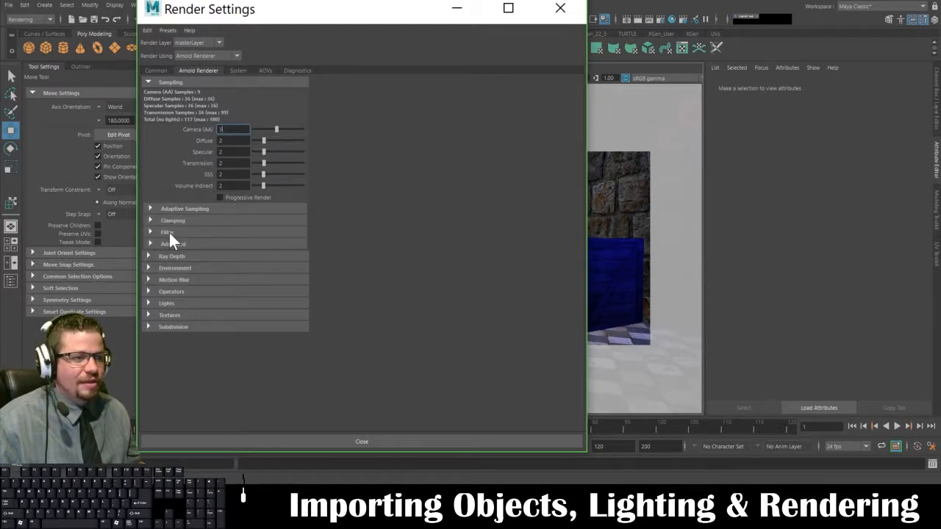
left_click(170, 243)
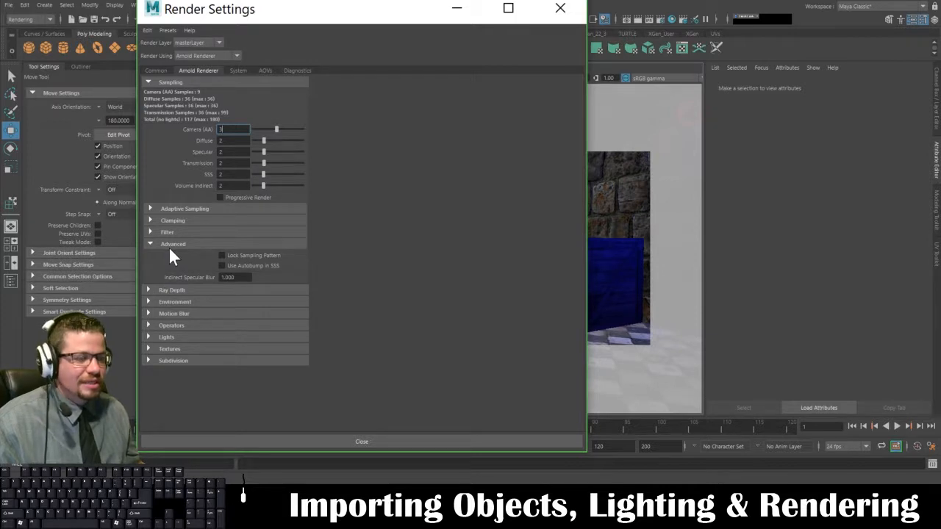
left_click(168, 245)
Step: Examine the Arnold Renderer's ray depth, environment, motion blur and textures options
left_click(169, 256)
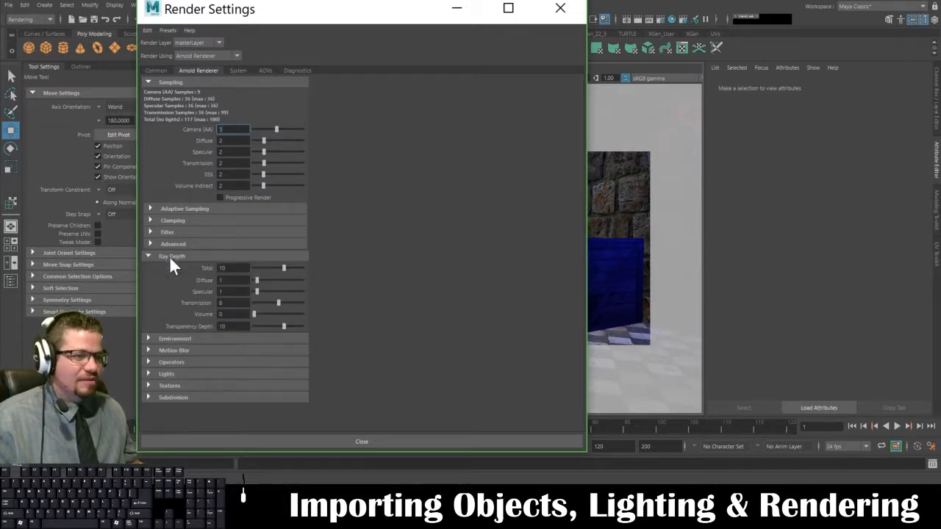
left_click(170, 257)
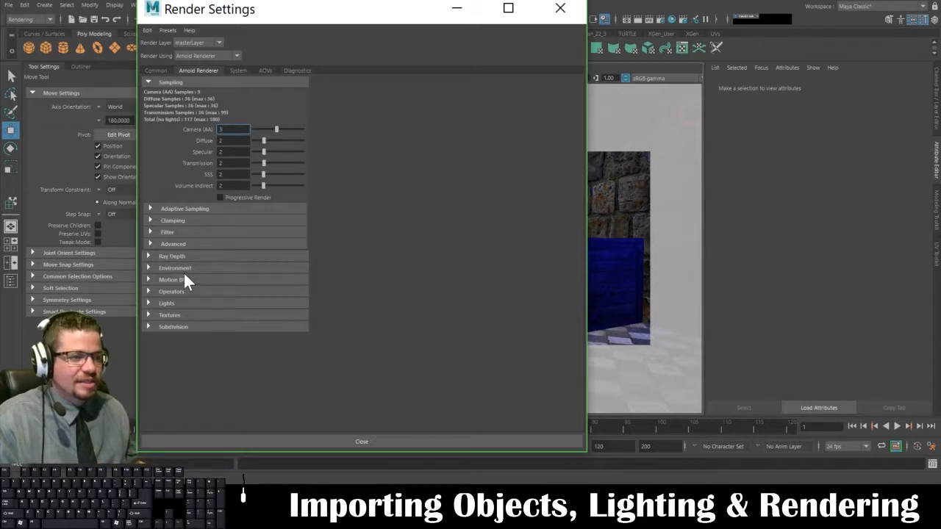
left_click(186, 269)
left_click(190, 269)
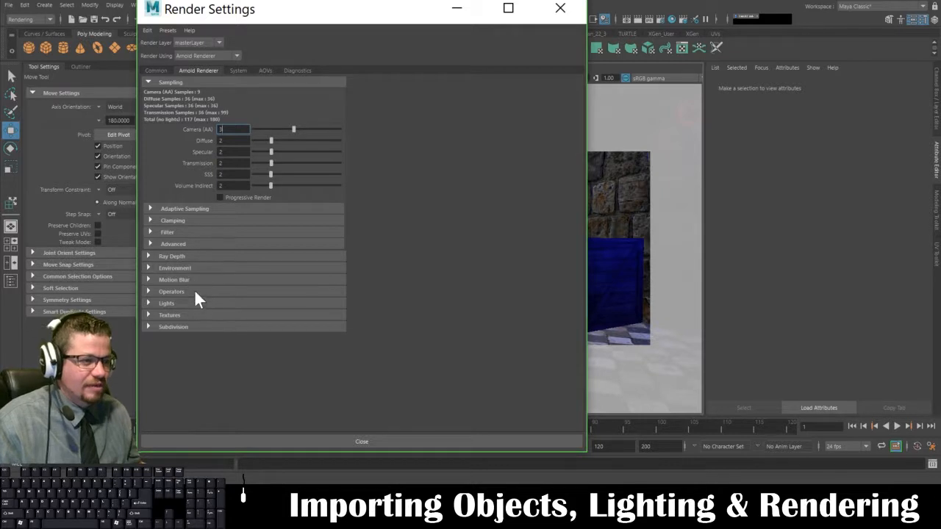
left_click(196, 280)
left_click(196, 279)
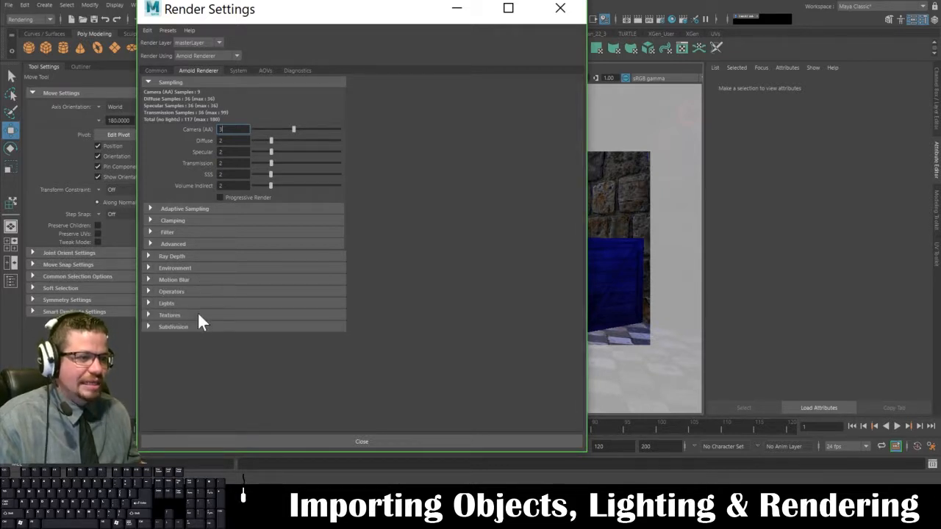
left_click(170, 316)
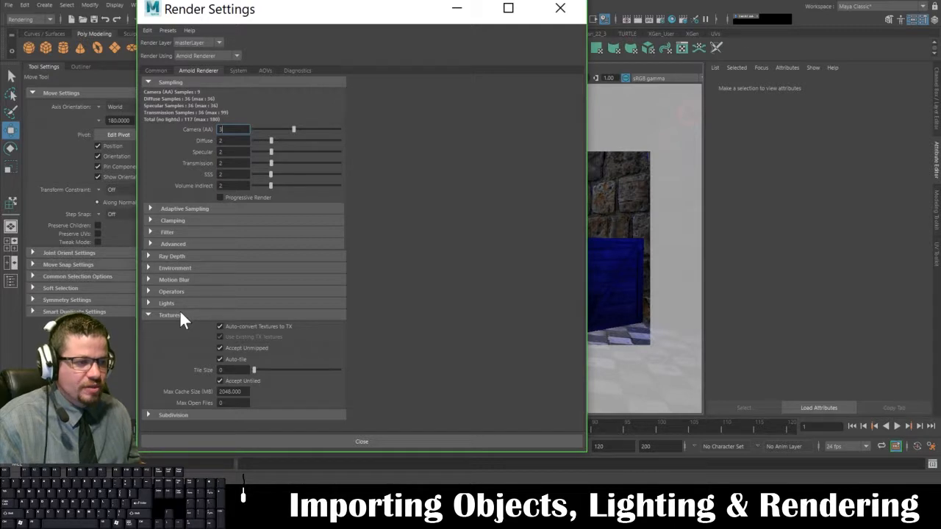
left_click(180, 316)
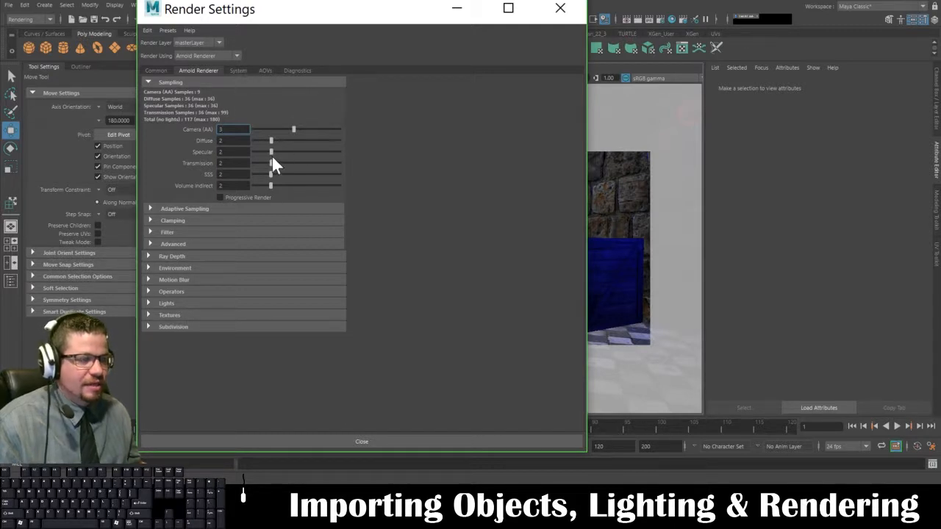
Step: Recheck the common render settings down to the image size, close them, and render the framed view with Arnold
left_click(151, 69)
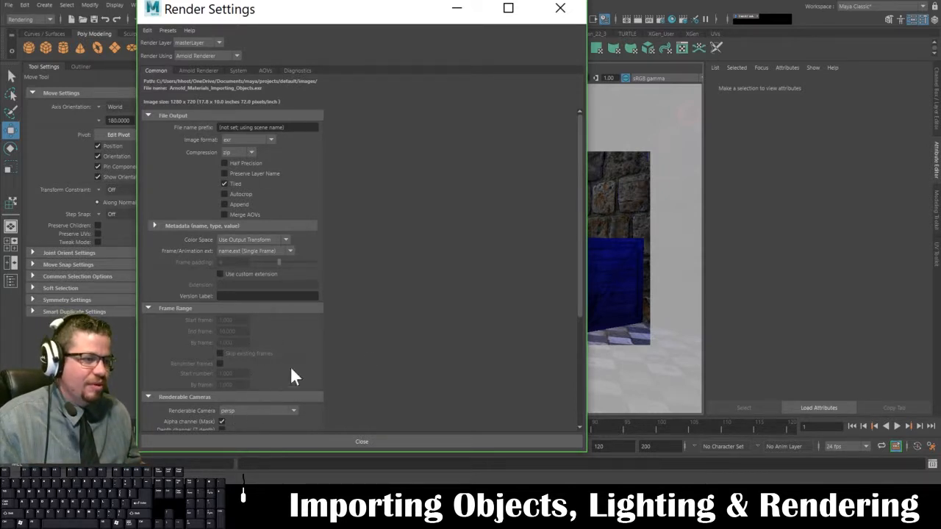
scroll(388, 351, "down", 2)
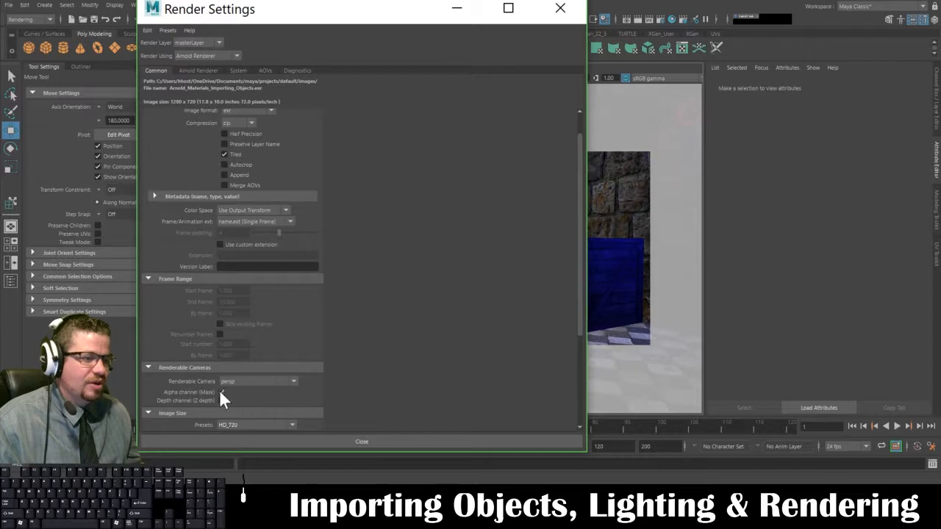
scroll(294, 394, "down", 4)
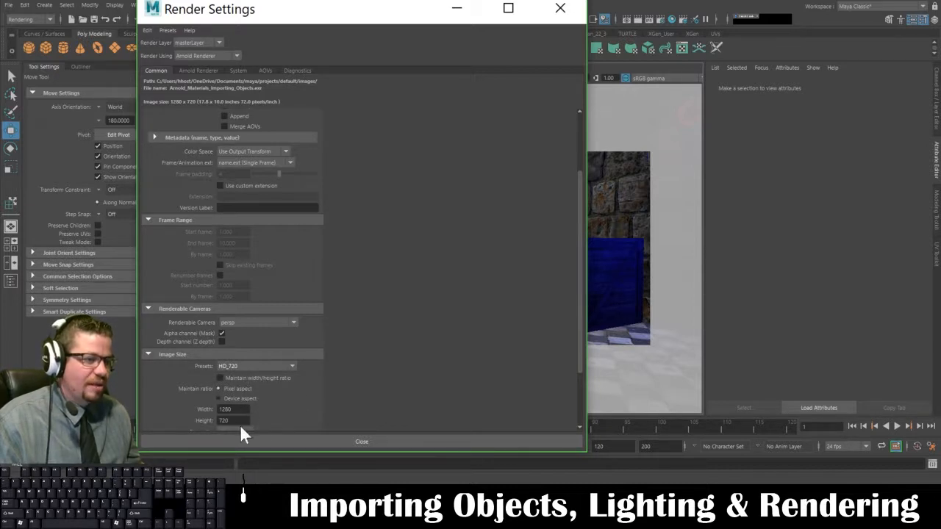
scroll(392, 412, "down", 2)
scroll(391, 412, "down", 1)
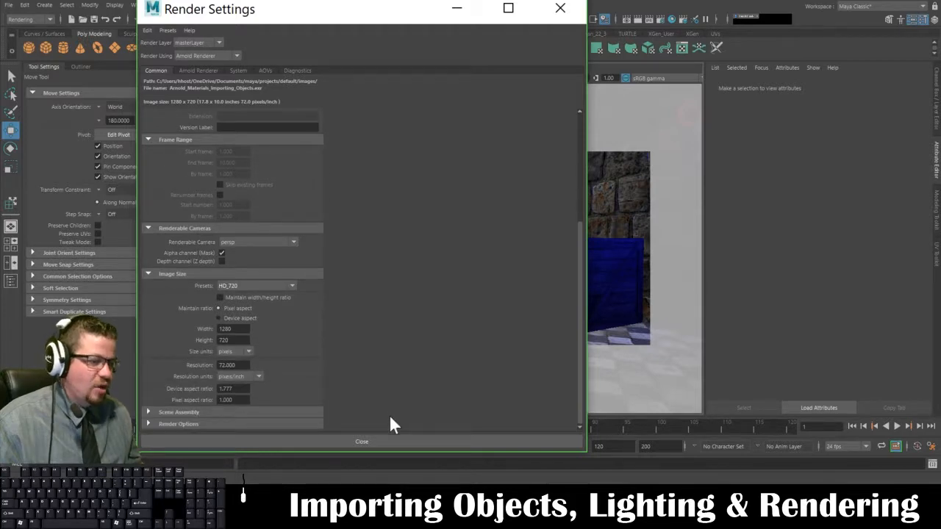
left_click(393, 442)
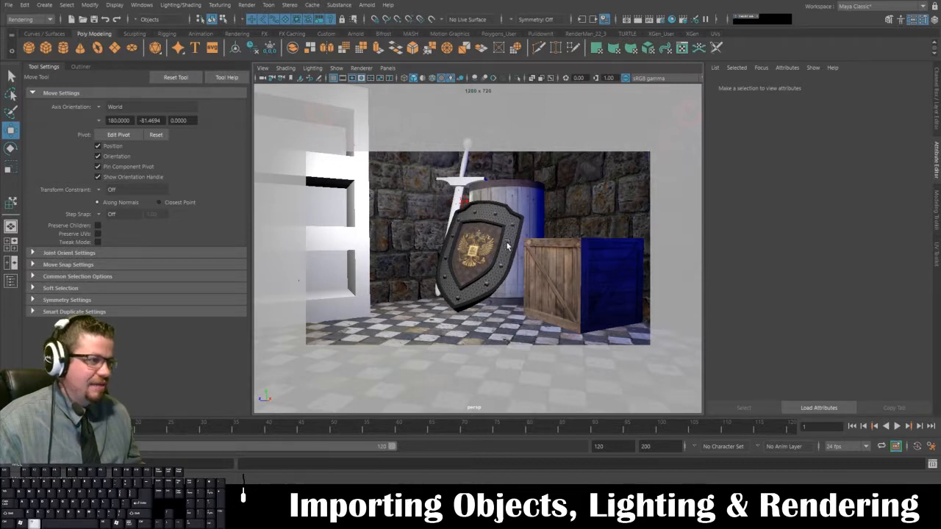
left_click(370, 6)
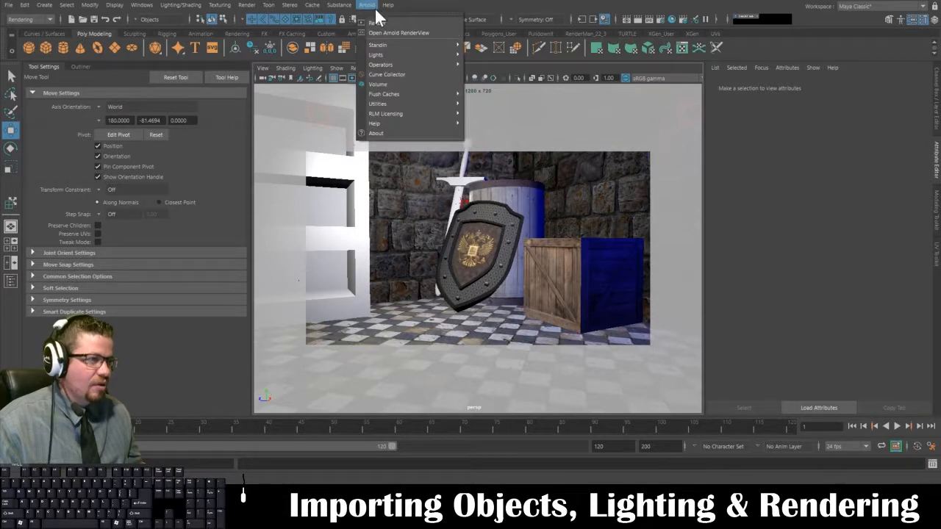
left_click(375, 23)
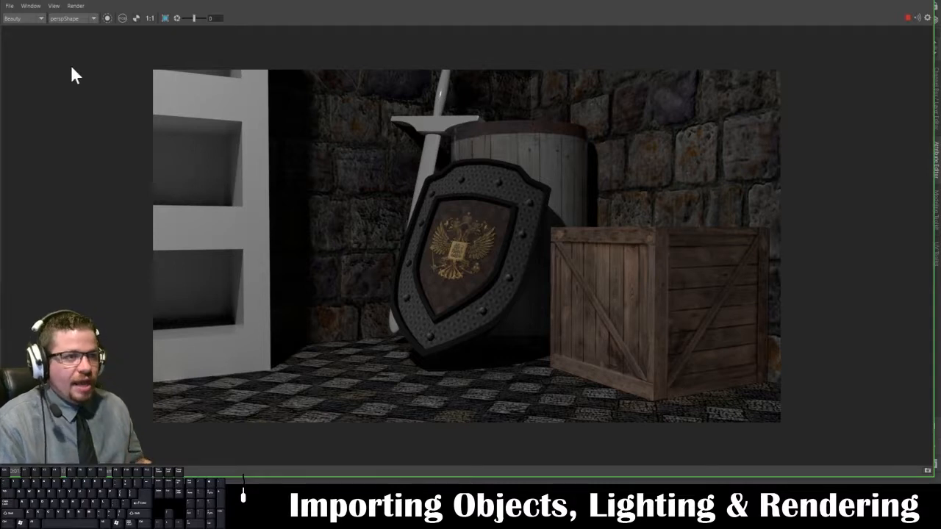
Step: Save the rendered image as Render_Test_001.jpg in the 08_Week_07 folder
left_click(10, 5)
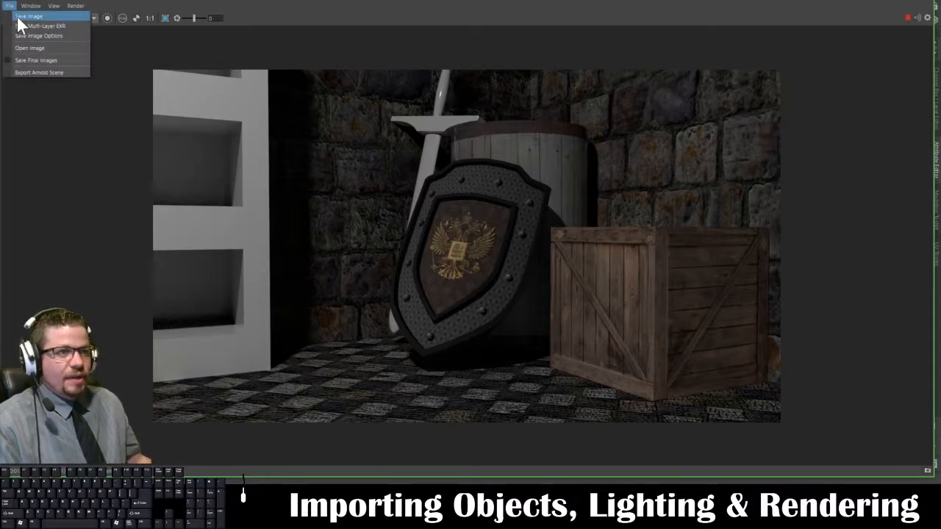
left_click(22, 16)
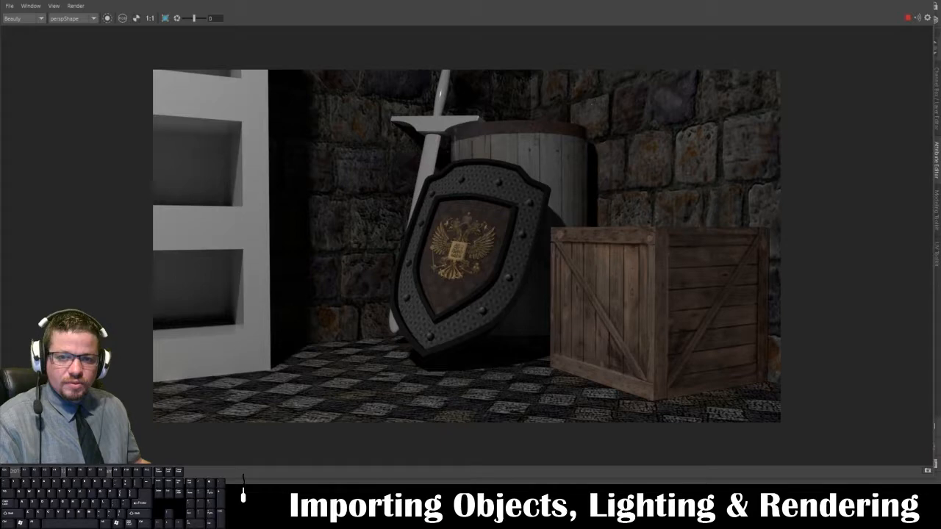
left_click_drag(408, 173, 465, 34)
left_click_drag(31, 25, 232, 136)
left_click_drag(476, 156, 341, 22)
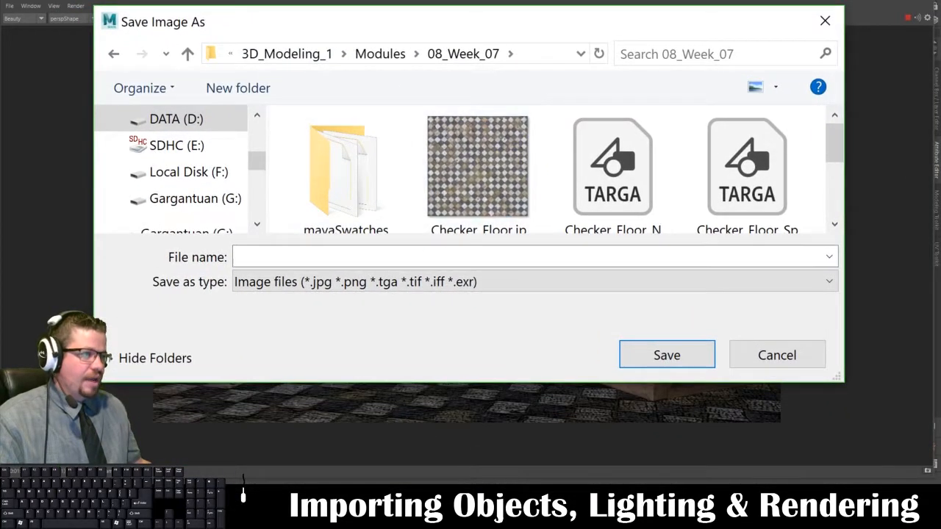
left_click(423, 256)
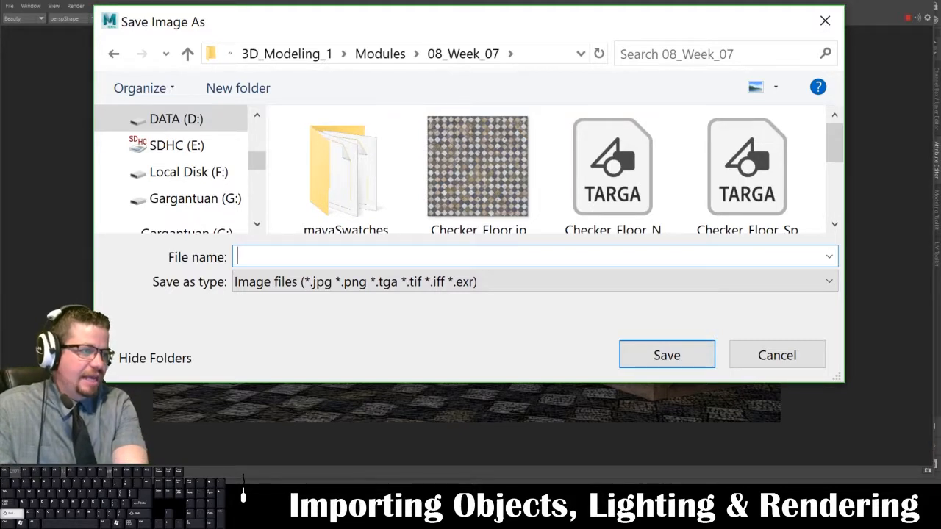
type("Render_")
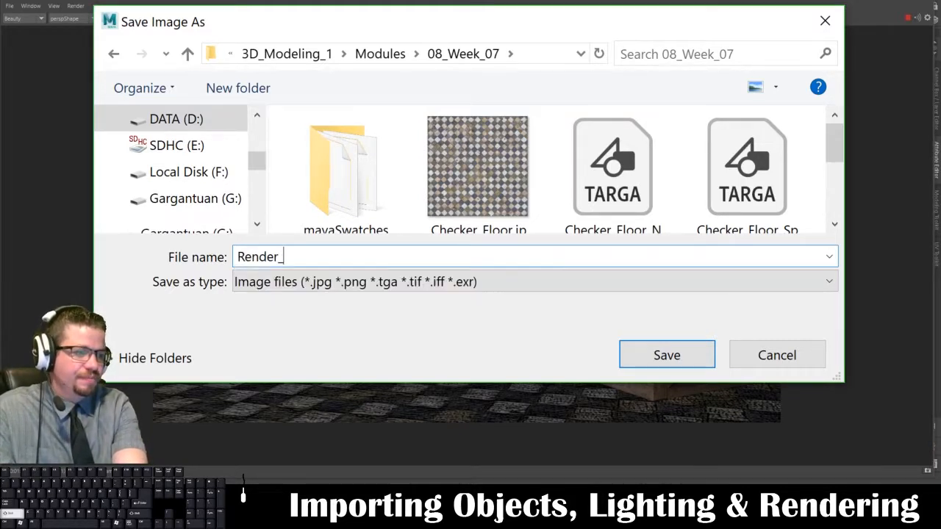
type("Test")
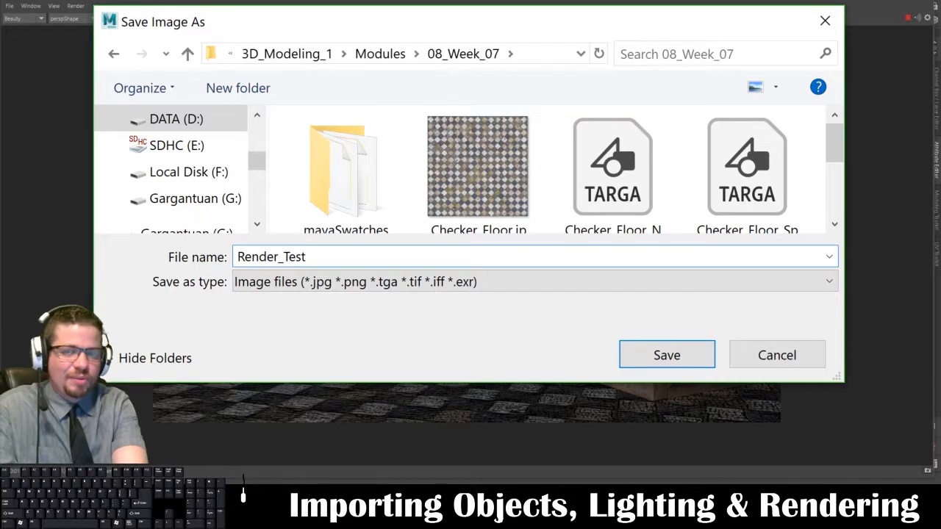
type("_")
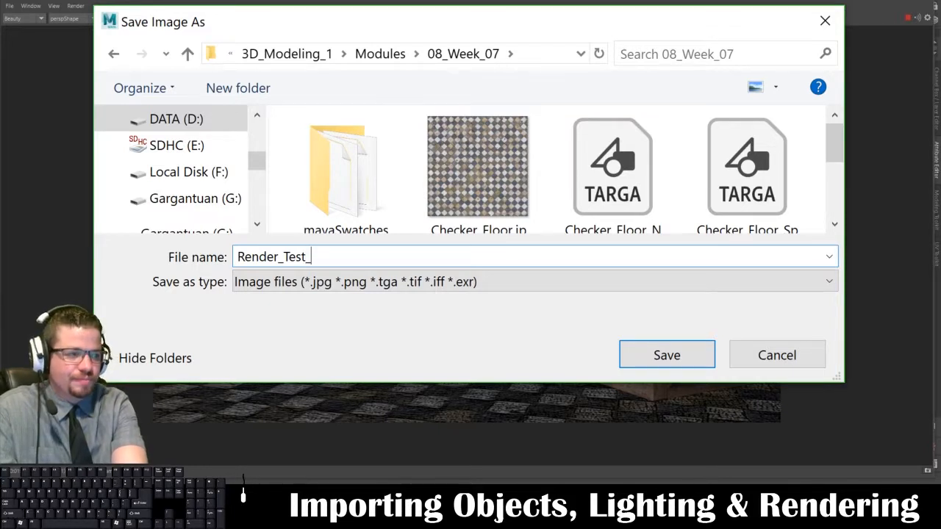
type("001")
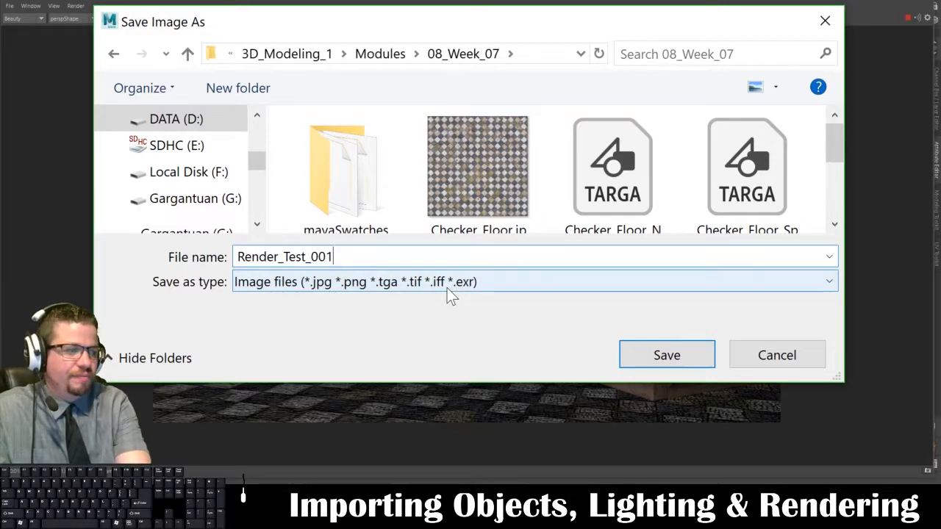
type(".jpg")
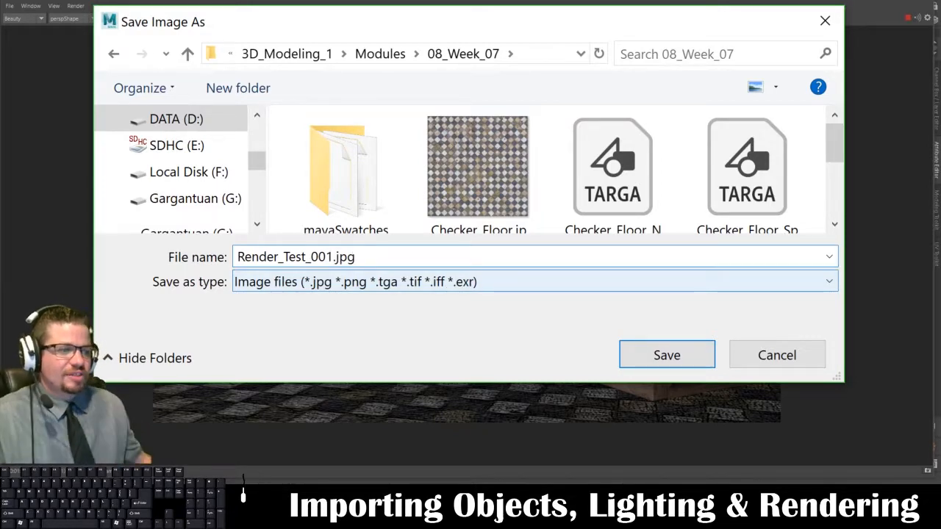
left_click(675, 356)
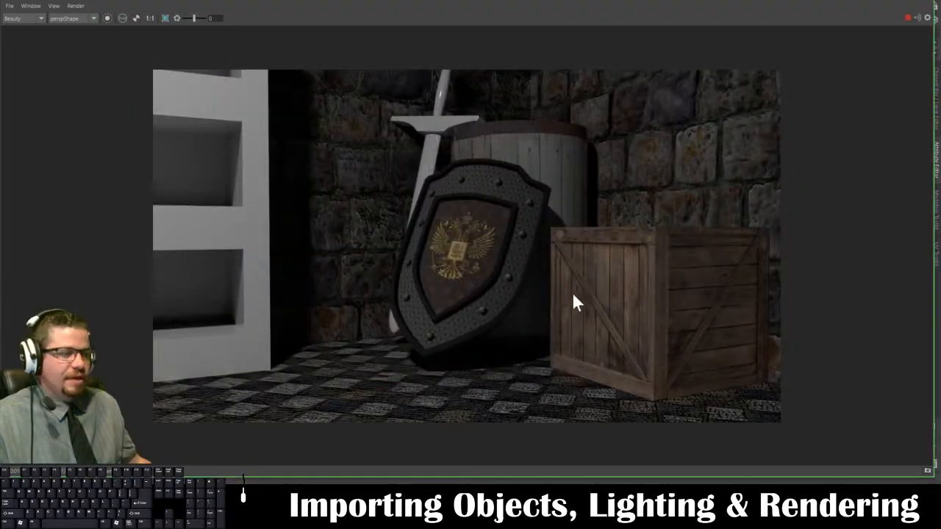